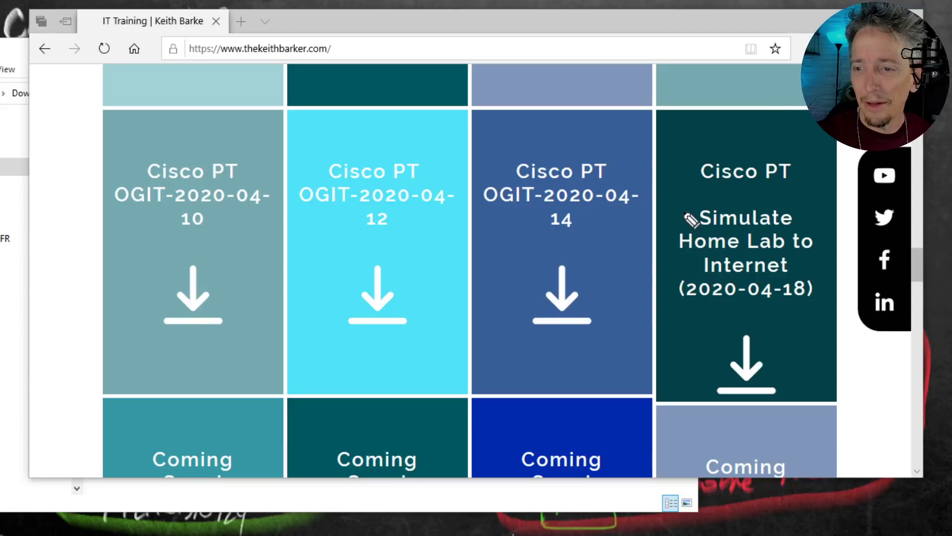
Step: Annotate the "Simulate Home Lab to Internet (2020-04-18)" tile by underlining its date and circling it, and erase the ink
{"action": "left_click_drag", "start_coordinate": [673, 157], "coordinate": [683, 174]}
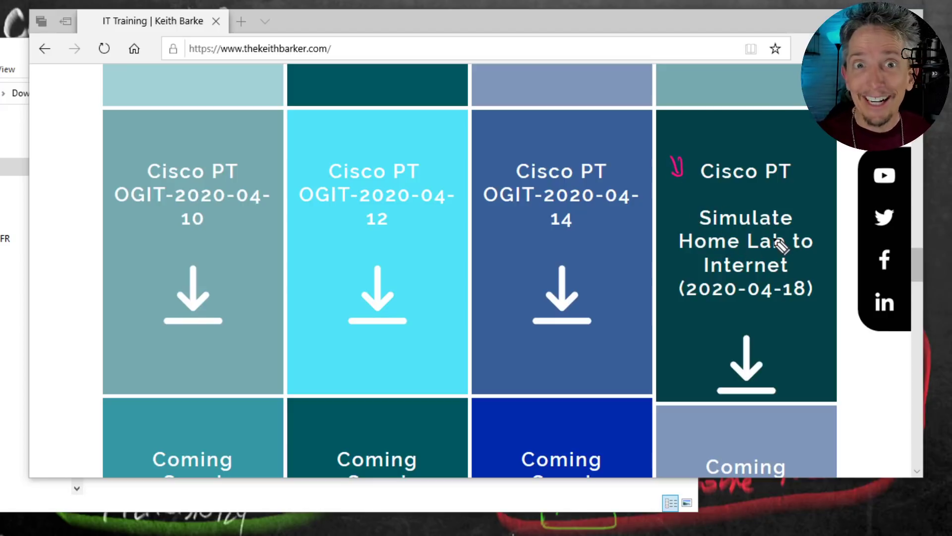
{"action": "left_click_drag", "start_coordinate": [693, 301], "coordinate": [804, 298]}
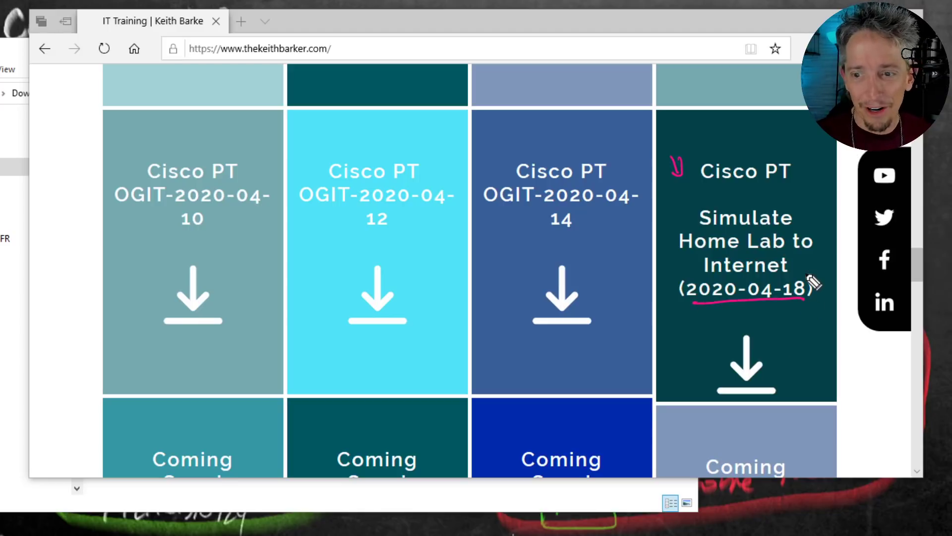
{"action": "mouse_move", "coordinate": [811, 211]}
{"action": "left_mouse_down"}
{"action": "mouse_move", "coordinate": [816, 167]}
{"action": "mouse_move", "coordinate": [774, 133]}
{"action": "left_mouse_up"}
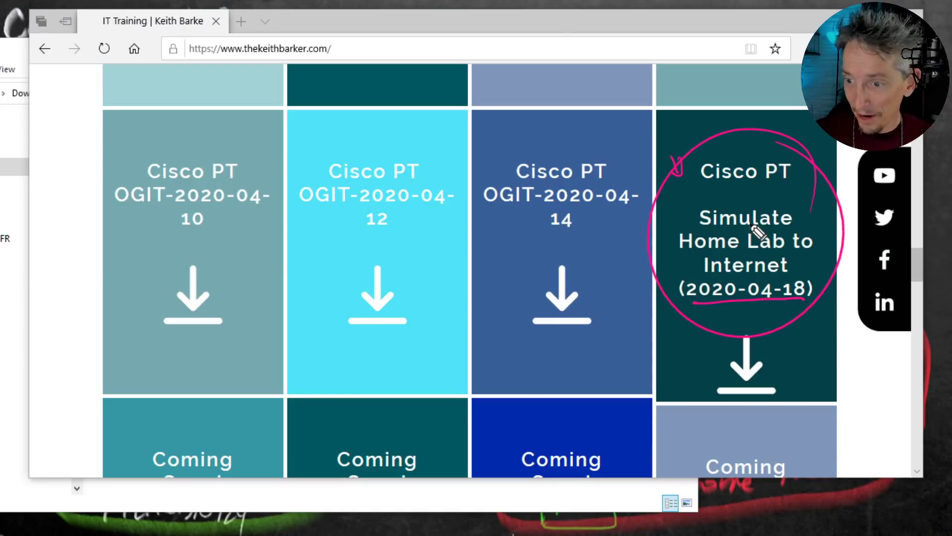
{"action": "key", "text": "e"}
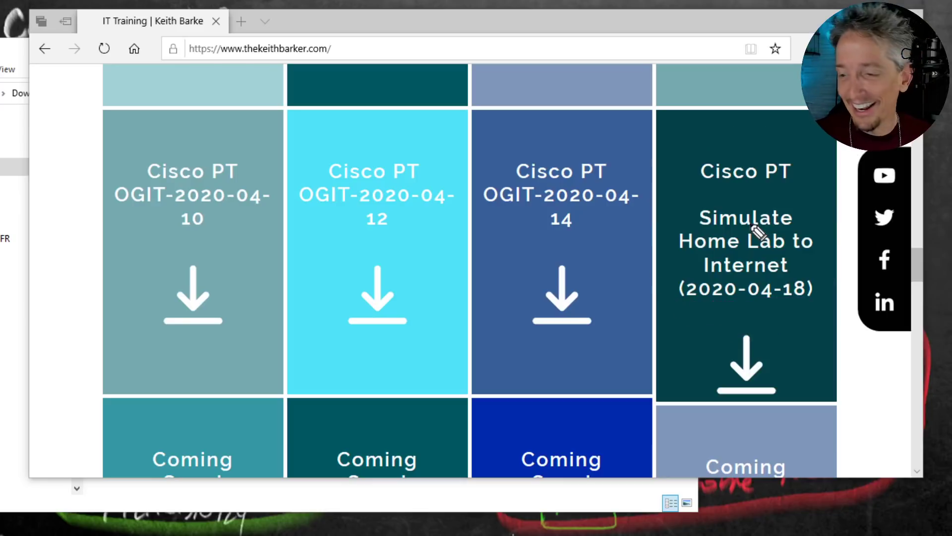
Step: Download and save the "Simulate Home Lab to Internet (2020-04-18)" Packet Tracer zip file
{"action": "left_click", "coordinate": [745, 378]}
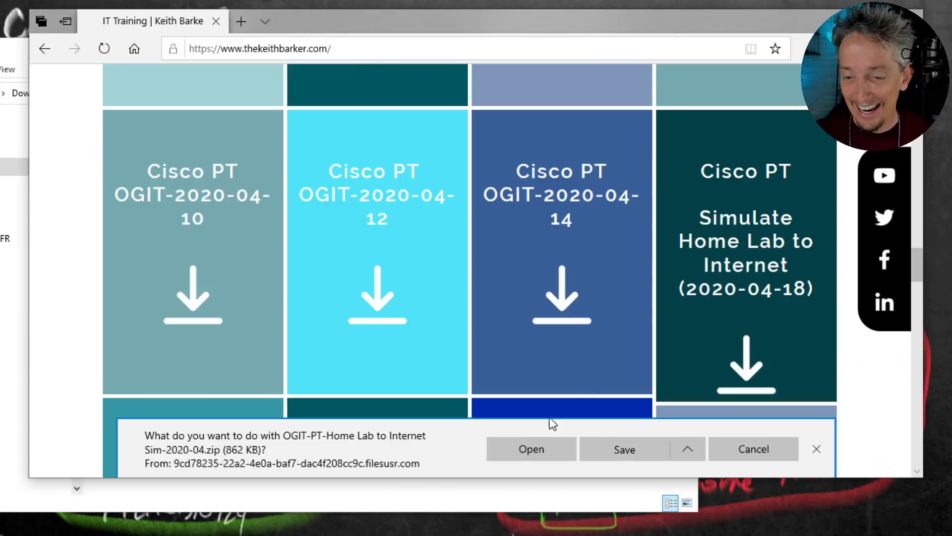
{"action": "left_click", "coordinate": [614, 452]}
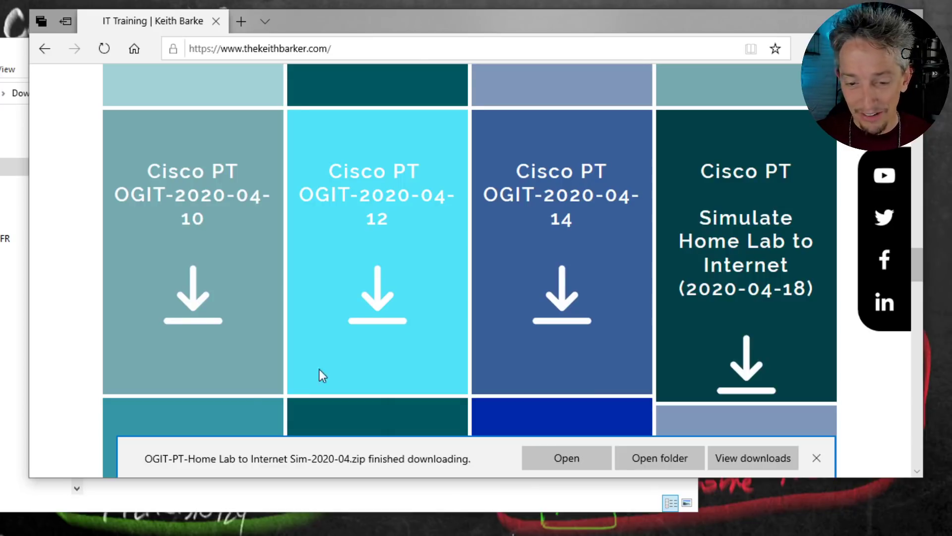
Step: Switch to the Downloads folder in File Explorer, widen the Name column, and look inside the OGIT-PT-Home Lab to Internet Sim-2020-04.zip archive
{"action": "key", "text": "alt+Tab"}
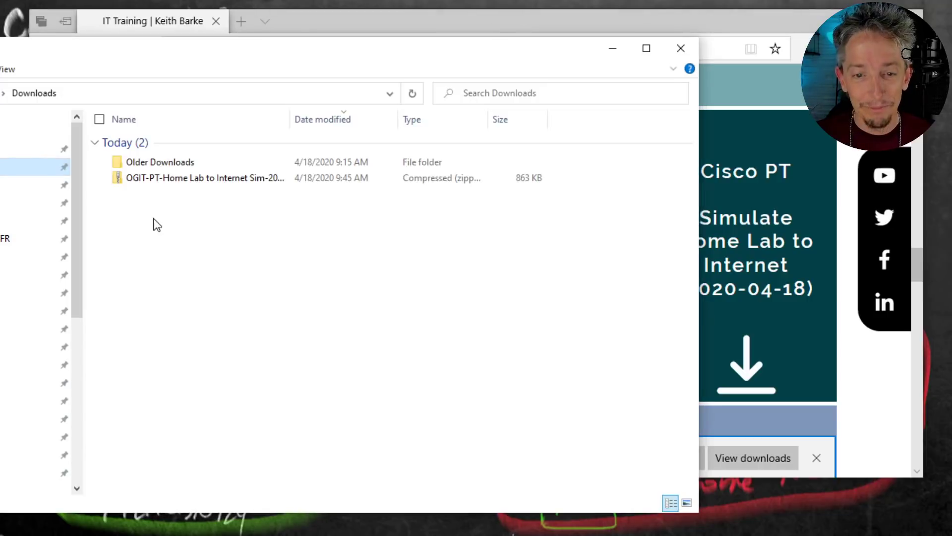
{"action": "left_click", "coordinate": [148, 181]}
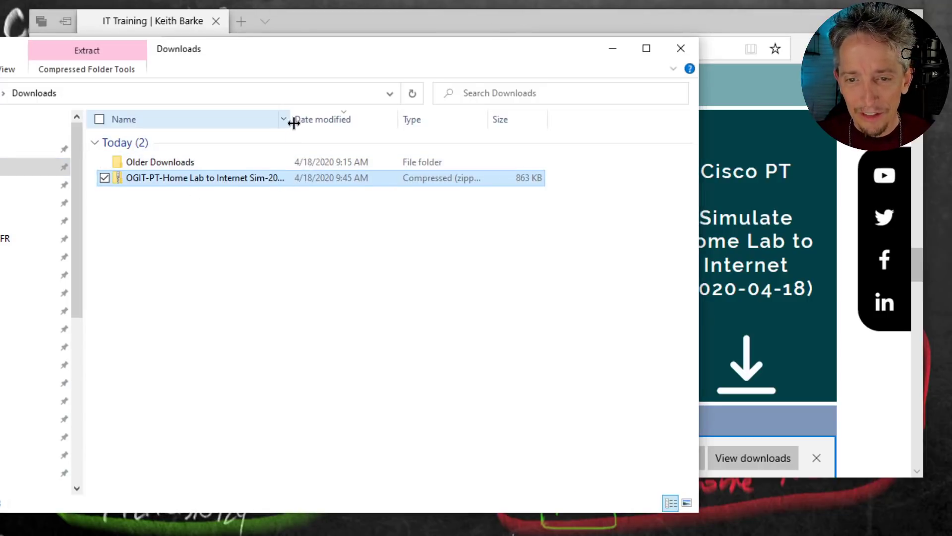
{"action": "left_click_drag", "start_coordinate": [290, 120], "coordinate": [372, 123]}
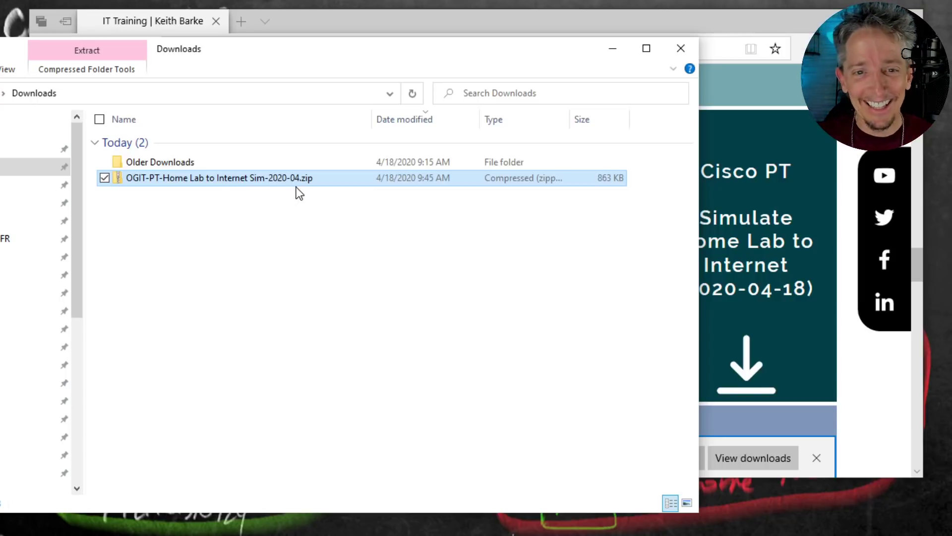
{"action": "double_click", "coordinate": [214, 179]}
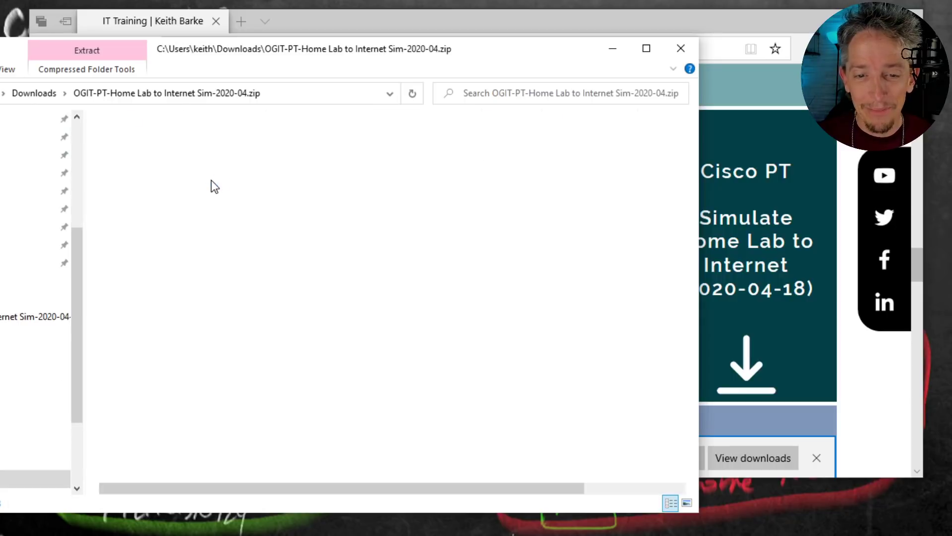
{"action": "left_click", "coordinate": [27, 94]}
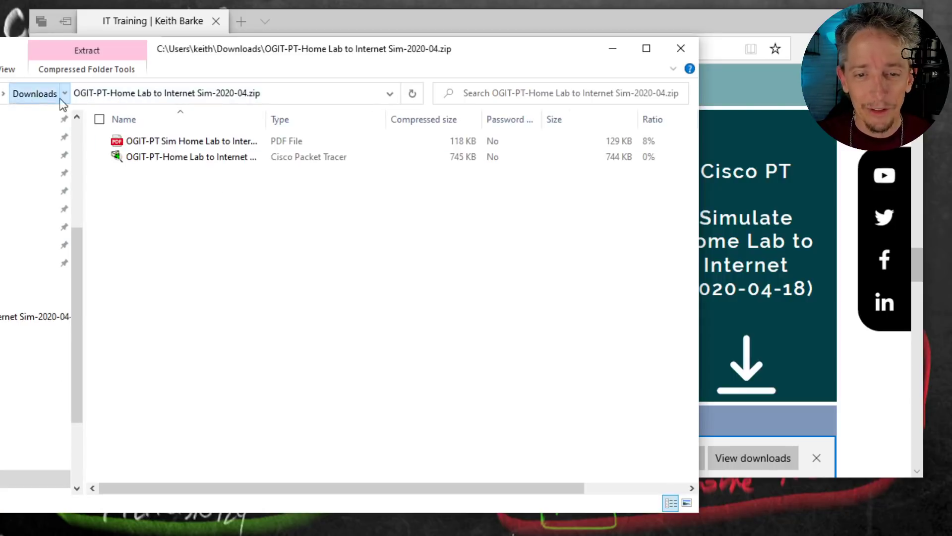
Step: Extract the OGIT-PT-Home Lab to Internet Sim-2020-04.zip archive into the suggested folder in Downloads
{"action": "right_click", "coordinate": [150, 158]}
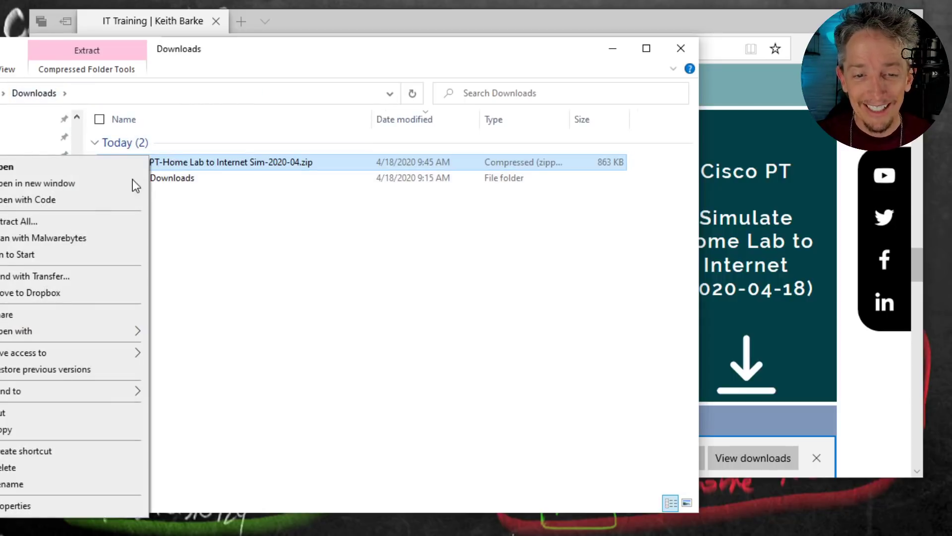
{"action": "left_click", "coordinate": [59, 225]}
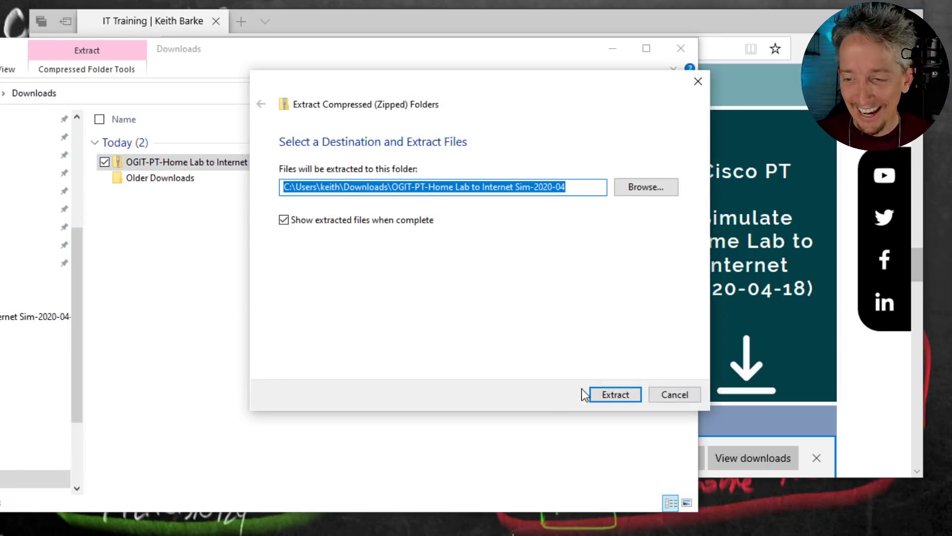
{"action": "left_click", "coordinate": [607, 397]}
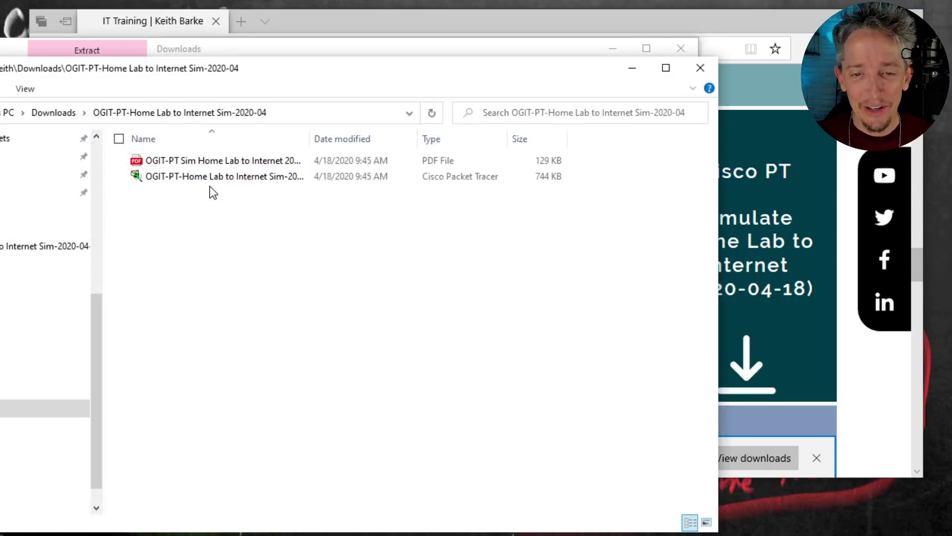
Step: Open the extracted lab PDF, review its lab objectives, and put the browser away
{"action": "double_click", "coordinate": [192, 163]}
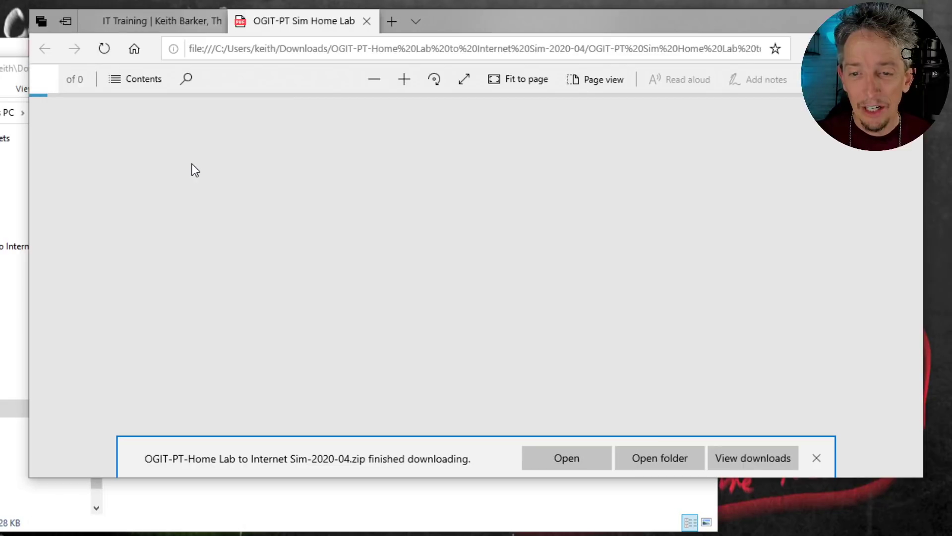
{"action": "scroll", "coordinate": [447, 261], "scroll_direction": "down", "scroll_amount": 5}
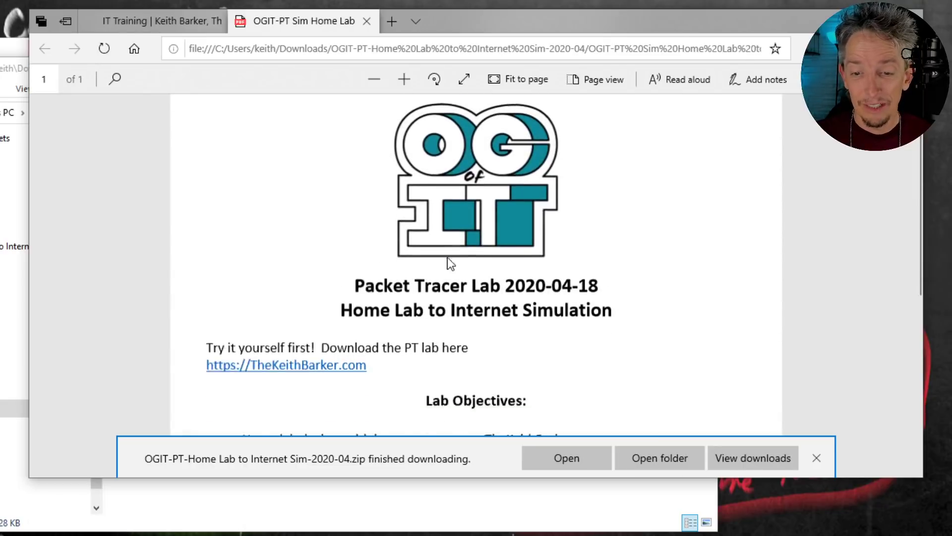
{"action": "scroll", "coordinate": [451, 263], "scroll_direction": "up", "scroll_amount": 3}
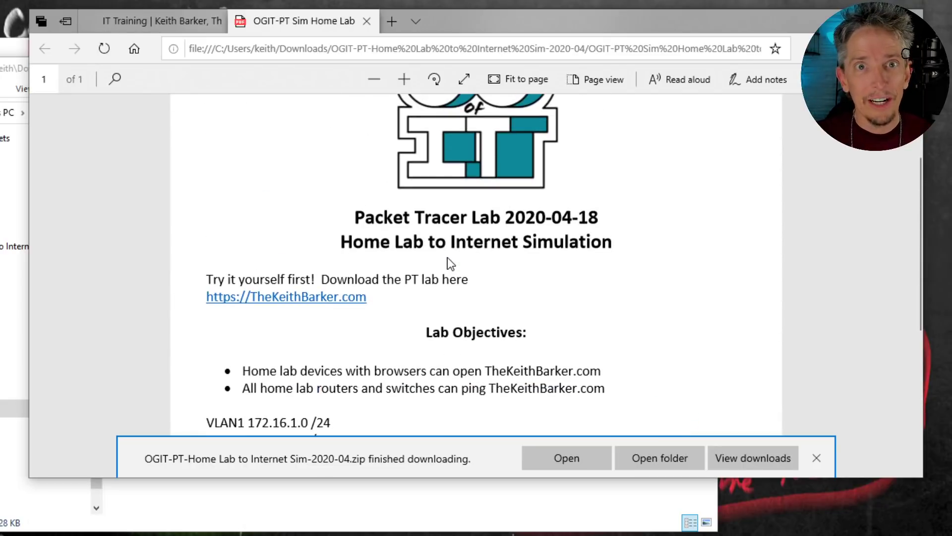
{"action": "left_click", "coordinate": [838, 21]}
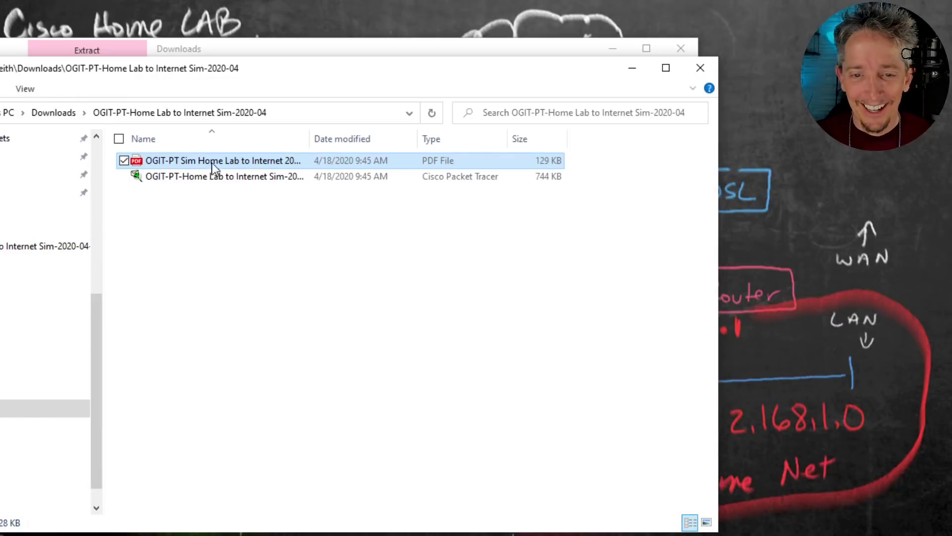
Step: Open the extracted lab file OGIT-PT-Home Lab to Internet Sim-2020-04-18.pkt in Cisco Packet Tracer and widen its window across the screen
{"action": "double_click", "coordinate": [195, 176]}
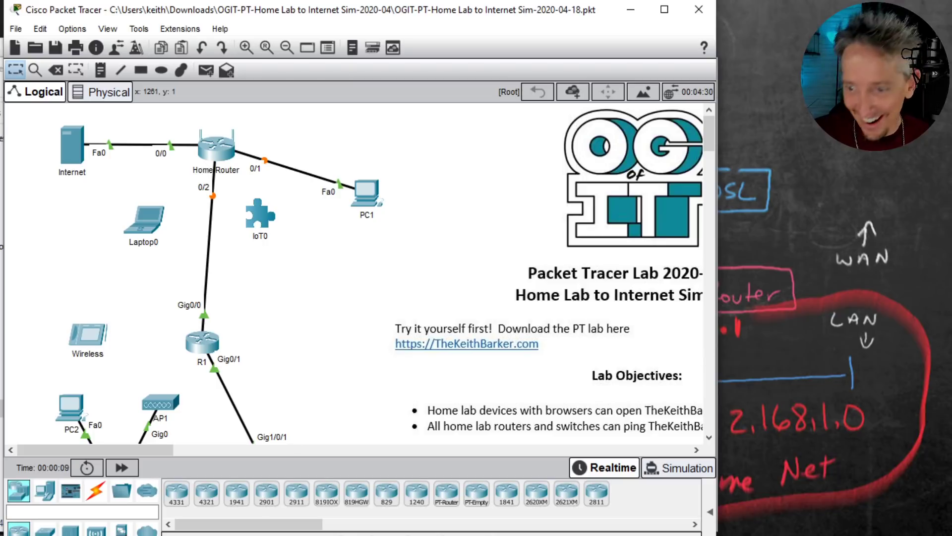
{"action": "left_click_drag", "start_coordinate": [717, 535], "coordinate": [947, 530]}
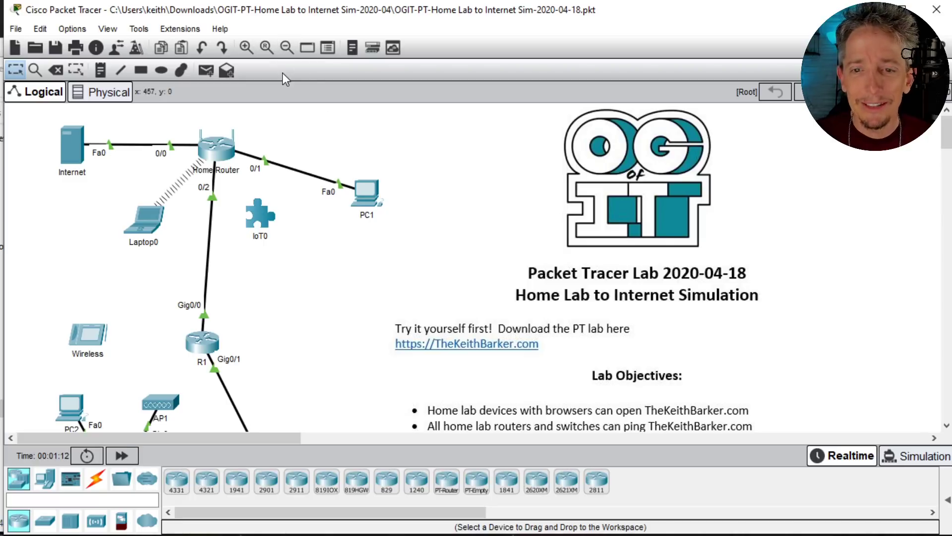
Step: Examine the logical topology and the lab objectives at different zoom levels, ending on a moderately zoomed-out view
{"action": "left_click", "coordinate": [286, 47]}
{"action": "left_click", "coordinate": [286, 48]}
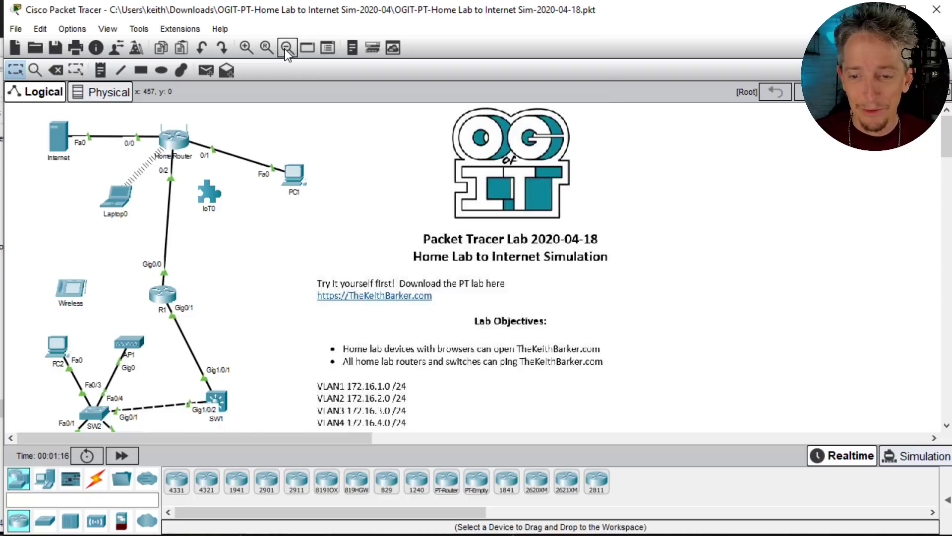
{"action": "left_click", "coordinate": [286, 47]}
{"action": "left_click", "coordinate": [286, 47]}
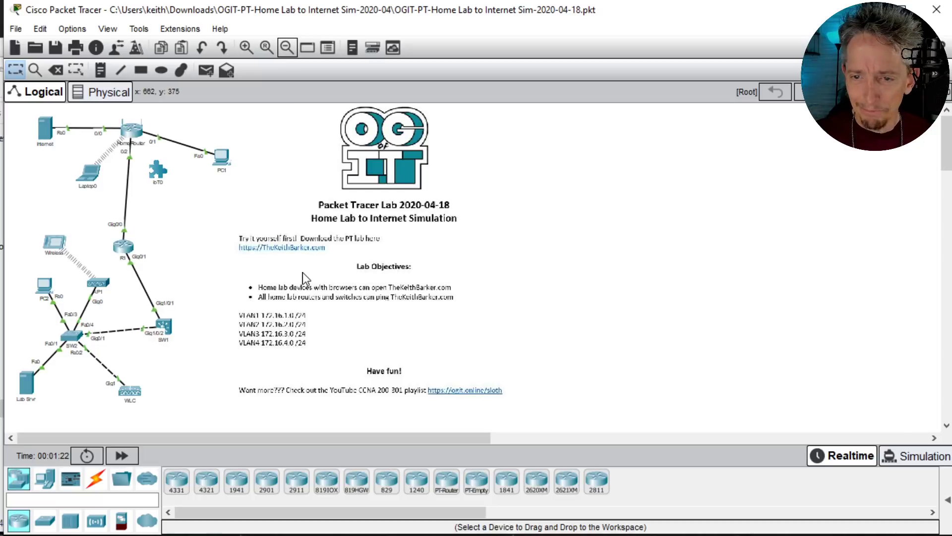
{"action": "left_click", "coordinate": [245, 47]}
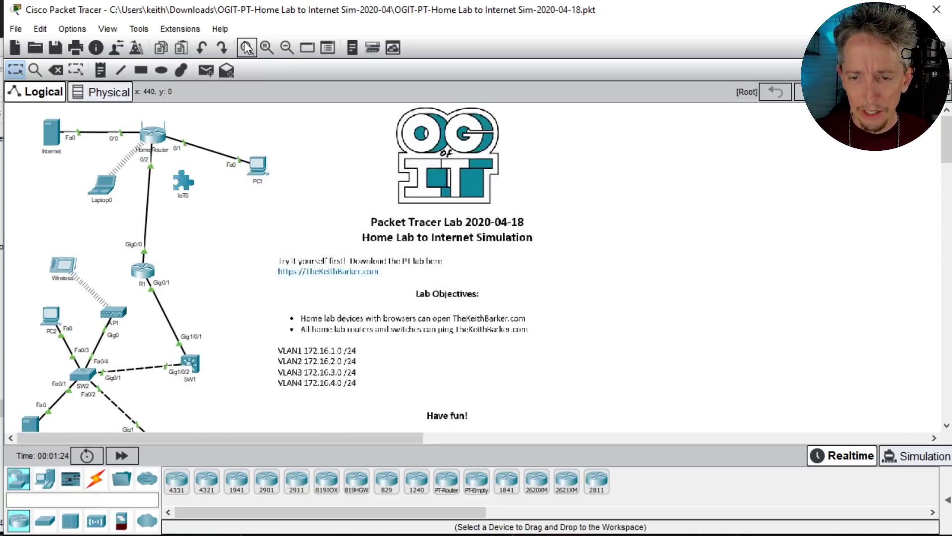
{"action": "left_click", "coordinate": [245, 48]}
{"action": "left_click", "coordinate": [245, 47]}
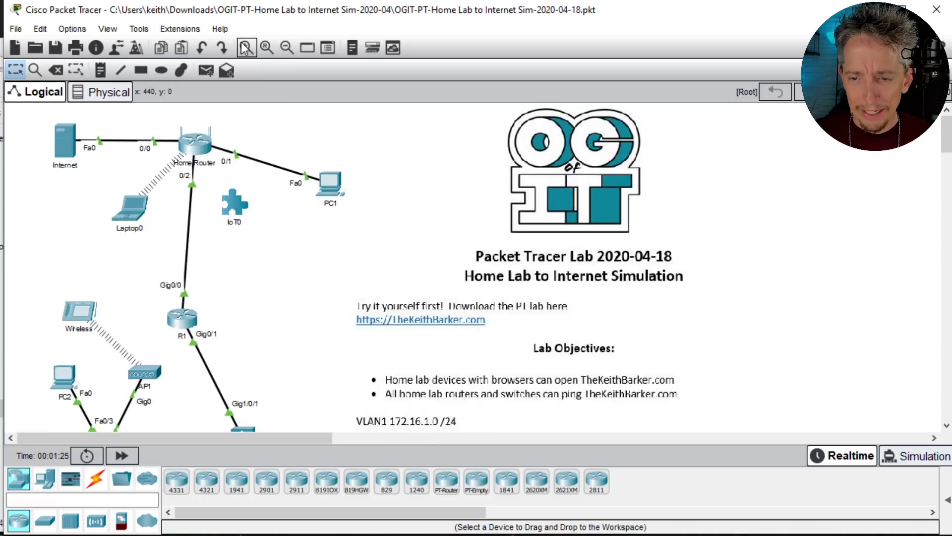
{"action": "left_click", "coordinate": [286, 48]}
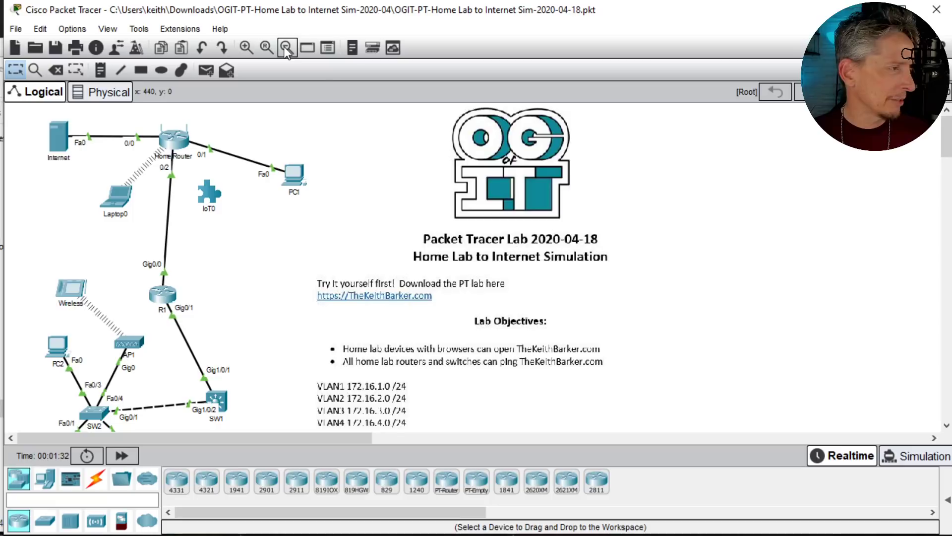
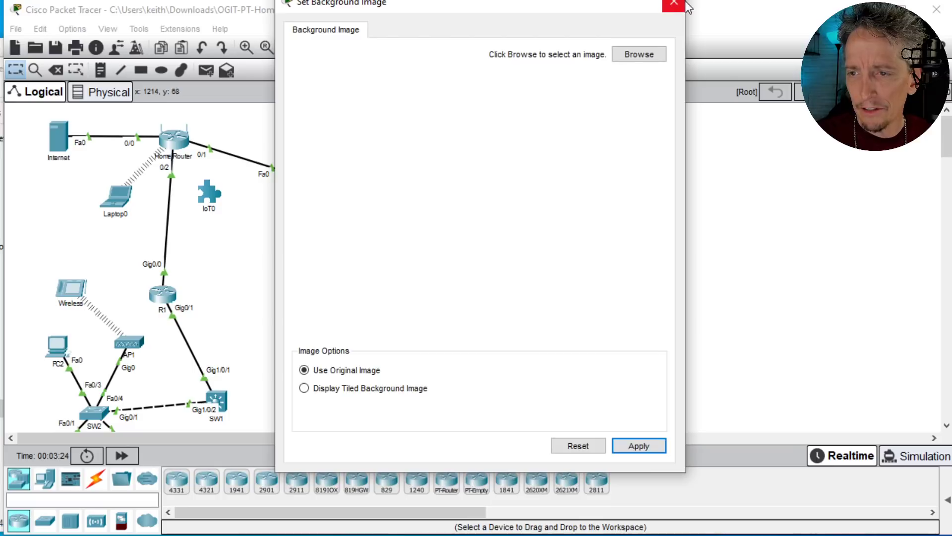
Step: Close the background image settings, then rearrange the topology with the home network right of the lab devices and R1 right of SW1
{"action": "left_click", "coordinate": [675, 3]}
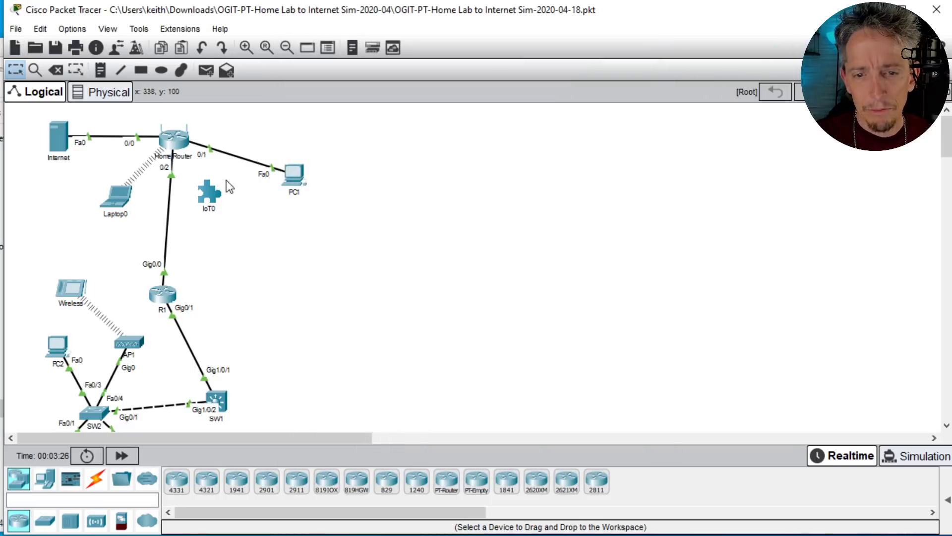
{"action": "left_click_drag", "start_coordinate": [322, 255], "coordinate": [40, 107]}
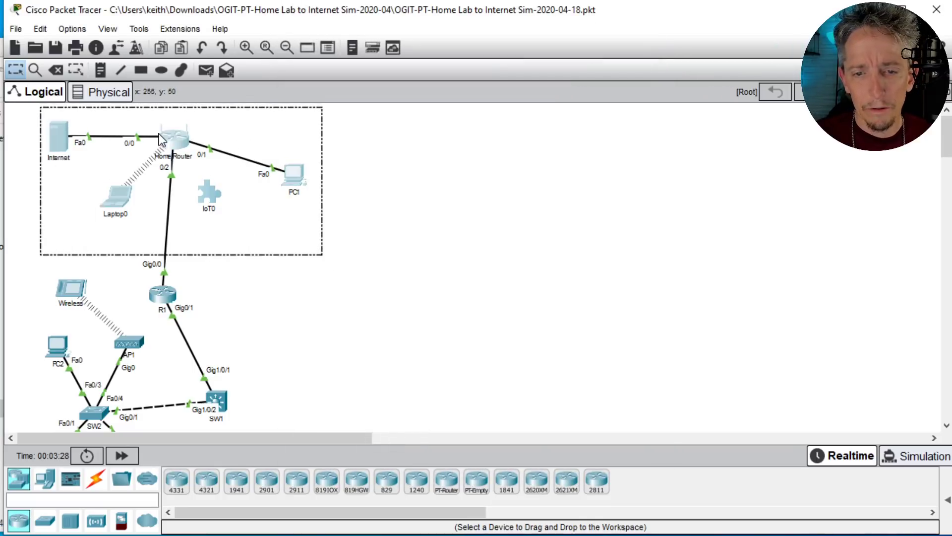
{"action": "left_click_drag", "start_coordinate": [159, 133], "coordinate": [459, 204]}
{"action": "scroll", "coordinate": [447, 334], "scroll_direction": "down", "scroll_amount": 2}
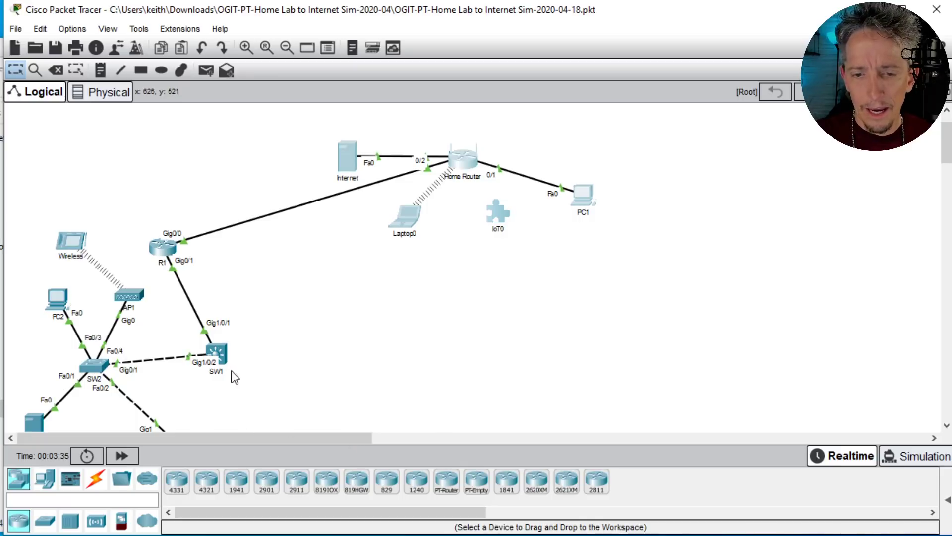
{"action": "left_click_drag", "start_coordinate": [165, 245], "coordinate": [378, 356]}
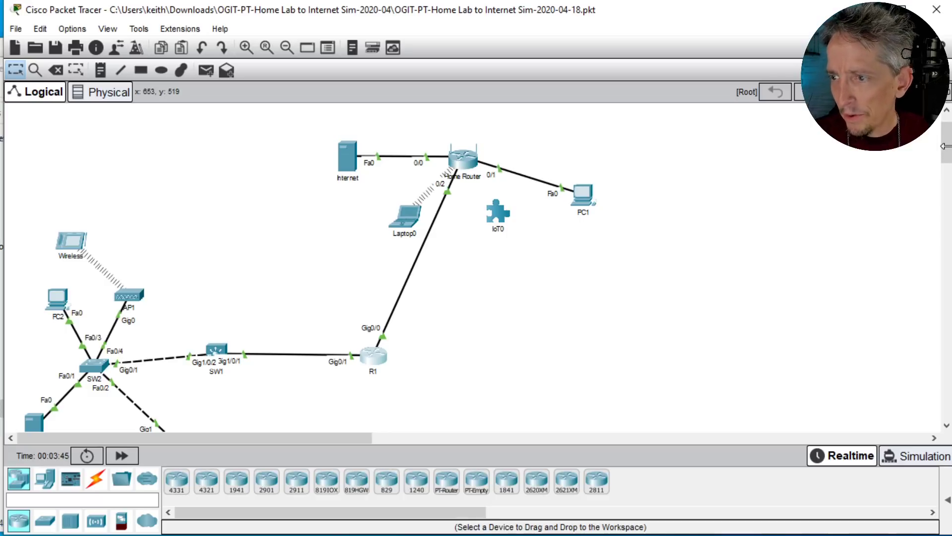
{"action": "left_click_drag", "start_coordinate": [945, 146], "coordinate": [945, 149]}
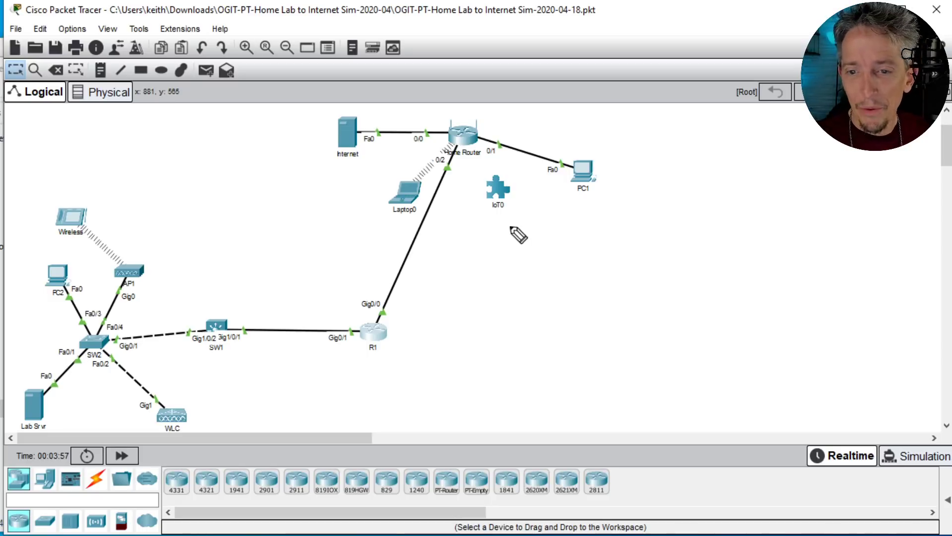
Step: Annotate the topology in pink with an arrow at Home Router, a circle around the home network, and the handwritten subnet 192.168.1.0
{"action": "left_click_drag", "start_coordinate": [500, 112], "coordinate": [487, 128]}
{"action": "left_click_drag", "start_coordinate": [486, 119], "coordinate": [498, 125]}
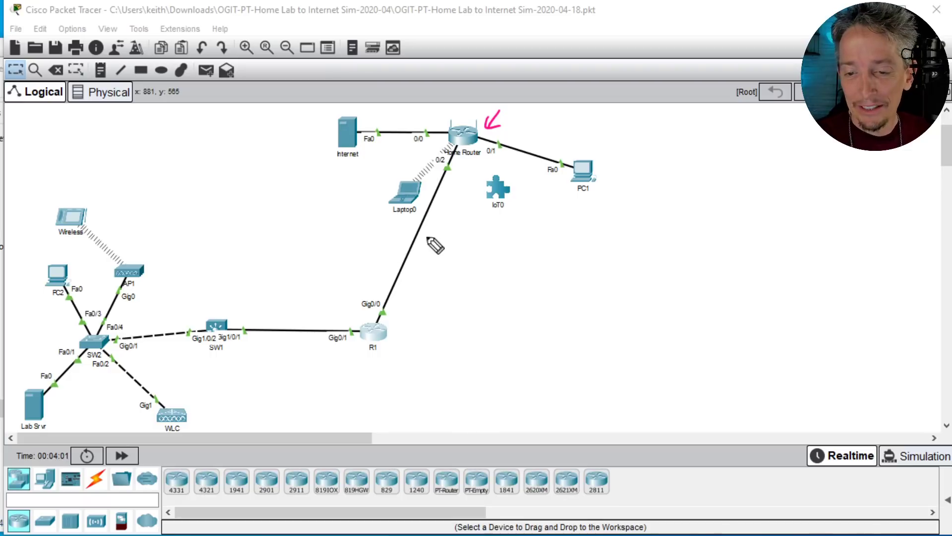
{"action": "mouse_move", "coordinate": [517, 304]}
{"action": "left_mouse_down"}
{"action": "mouse_move", "coordinate": [620, 281]}
{"action": "mouse_move", "coordinate": [645, 149]}
{"action": "mouse_move", "coordinate": [546, 134]}
{"action": "mouse_move", "coordinate": [427, 150]}
{"action": "mouse_move", "coordinate": [304, 302]}
{"action": "mouse_move", "coordinate": [565, 290]}
{"action": "left_mouse_up"}
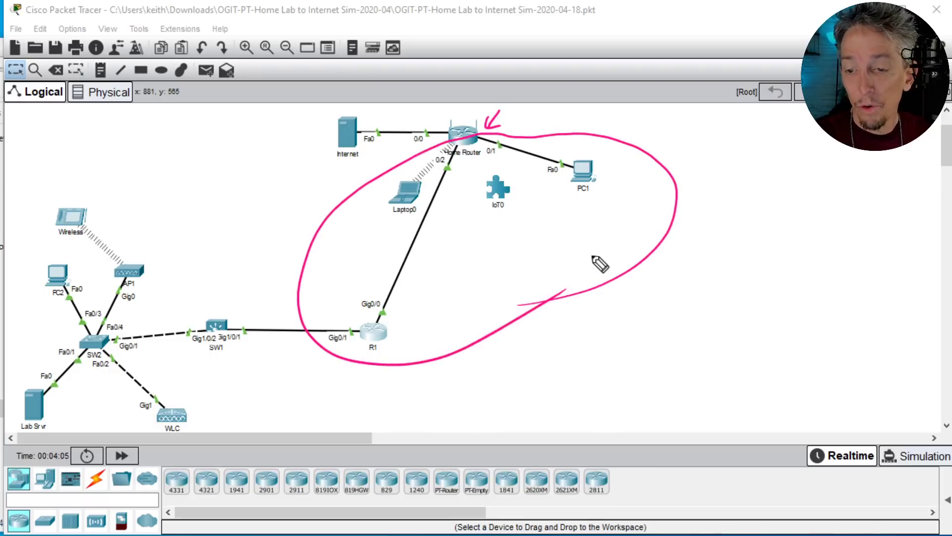
{"action": "mouse_move", "coordinate": [480, 263]}
{"action": "left_mouse_down"}
{"action": "mouse_move", "coordinate": [477, 280]}
{"action": "mouse_move", "coordinate": [490, 279]}
{"action": "left_mouse_up"}
{"action": "mouse_move", "coordinate": [500, 263]}
{"action": "left_mouse_down"}
{"action": "mouse_move", "coordinate": [514, 273]}
{"action": "mouse_move", "coordinate": [580, 258]}
{"action": "left_mouse_up"}
{"action": "left_click", "coordinate": [519, 272]}
{"action": "left_click", "coordinate": [569, 258]}
{"action": "left_click", "coordinate": [590, 241]}
{"action": "left_click_drag", "start_coordinate": [603, 228], "coordinate": [601, 230]}
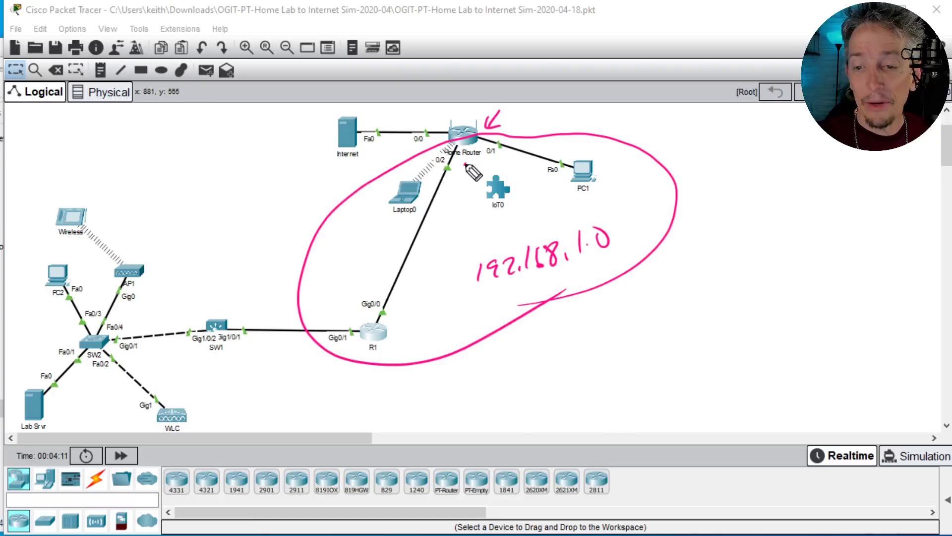
Step: Write .1 below Home Router, add pink arrows at it, IoT0 and PC1, and underline 192.168.1.0
{"action": "left_click_drag", "start_coordinate": [476, 158], "coordinate": [474, 166]}
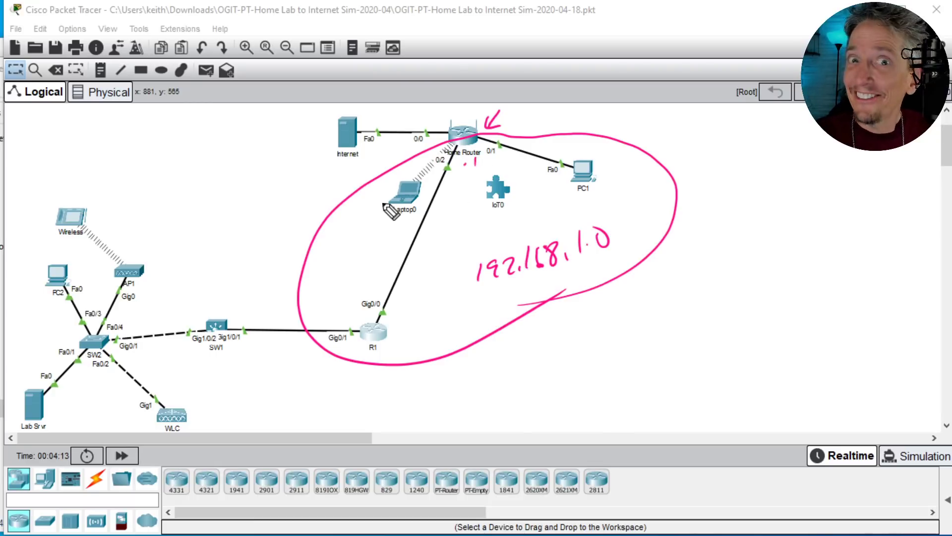
{"action": "left_click_drag", "start_coordinate": [491, 216], "coordinate": [500, 229]}
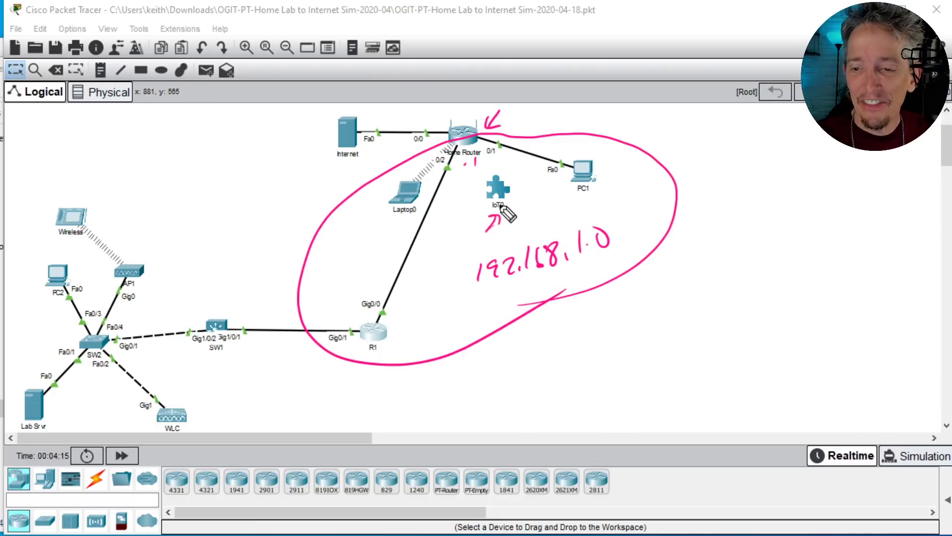
{"action": "left_click_drag", "start_coordinate": [581, 214], "coordinate": [585, 199]}
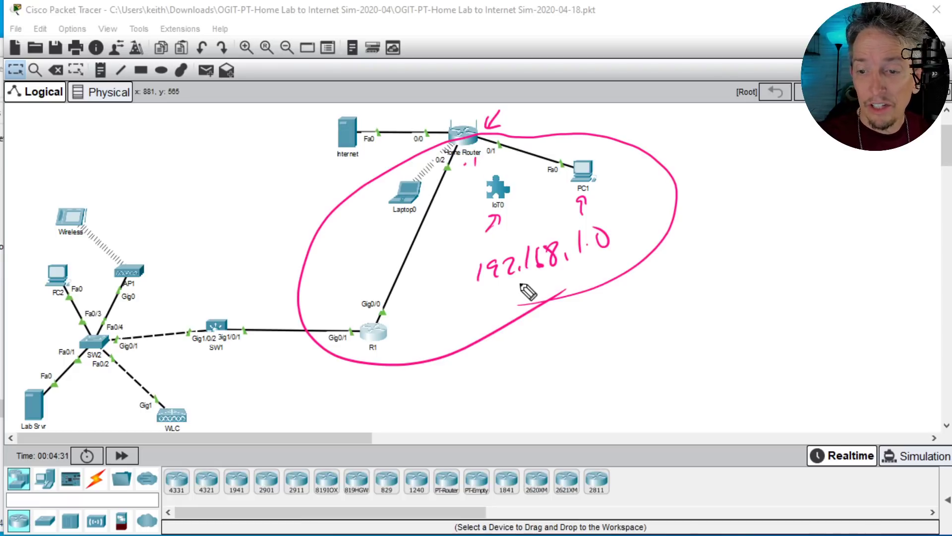
{"action": "left_click_drag", "start_coordinate": [484, 291], "coordinate": [602, 263]}
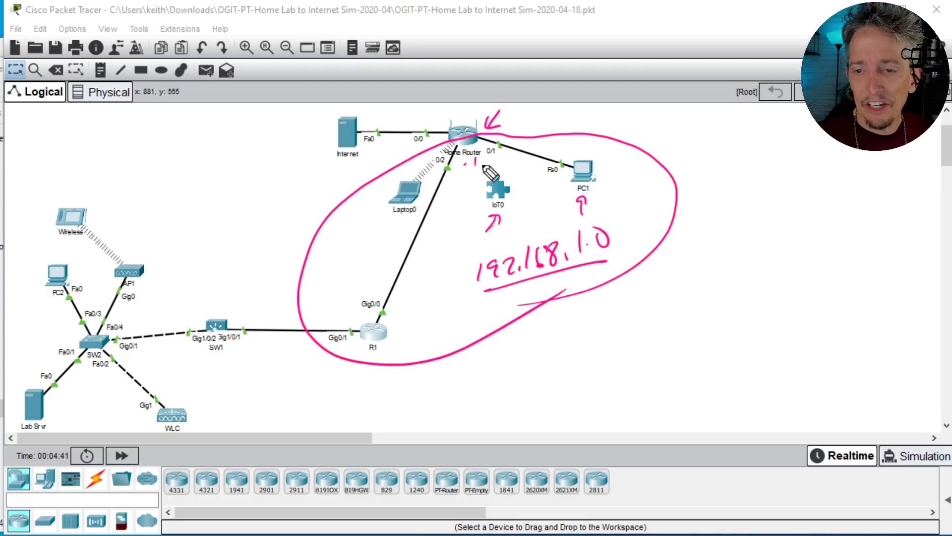
{"action": "left_click_drag", "start_coordinate": [462, 188], "coordinate": [471, 181]}
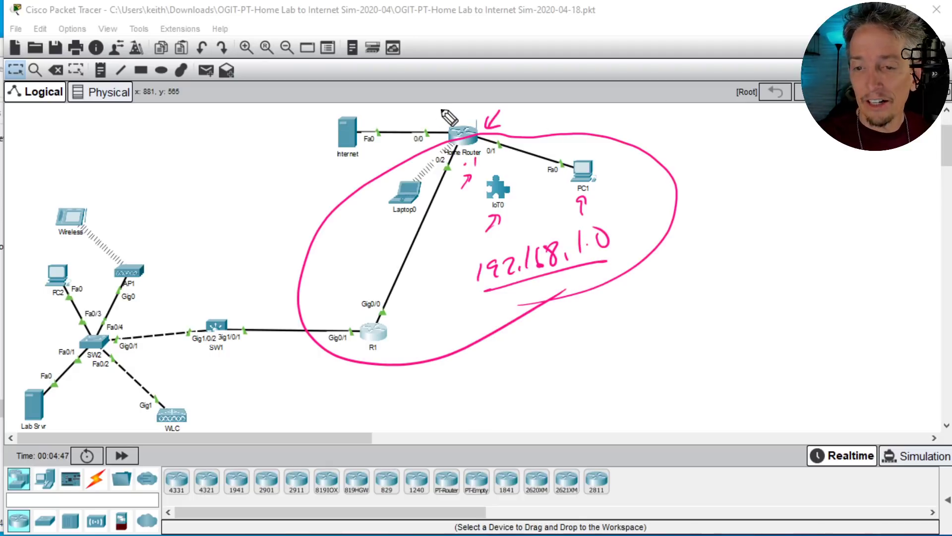
Step: Circle the Internet server link in blue, label it Internet with an underline, write 23.1.2.2 below, and point an arrow at the server
{"action": "mouse_move", "coordinate": [444, 108]}
{"action": "left_mouse_down"}
{"action": "mouse_move", "coordinate": [392, 104]}
{"action": "mouse_move", "coordinate": [298, 159]}
{"action": "mouse_move", "coordinate": [421, 152]}
{"action": "mouse_move", "coordinate": [447, 107]}
{"action": "left_mouse_up"}
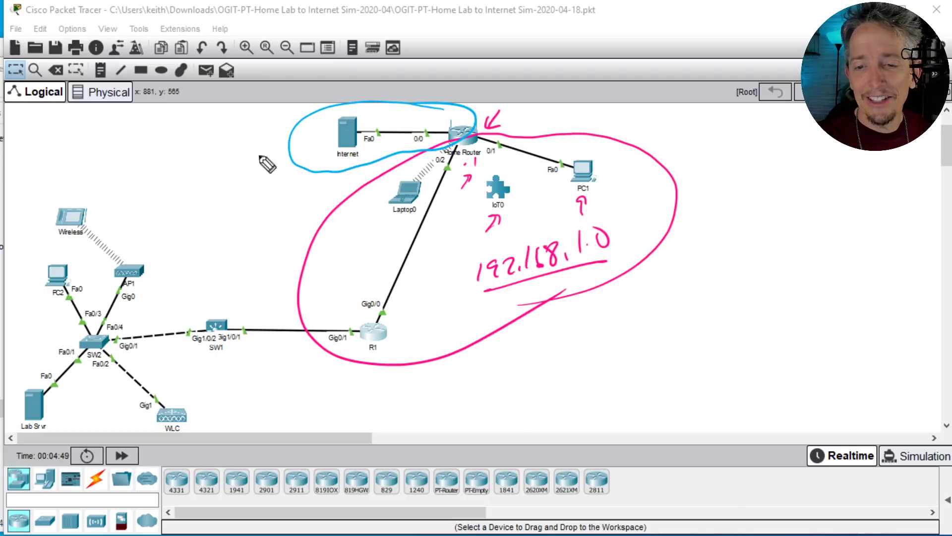
{"action": "mouse_move", "coordinate": [203, 145]}
{"action": "left_mouse_down"}
{"action": "mouse_move", "coordinate": [206, 165]}
{"action": "mouse_move", "coordinate": [232, 152]}
{"action": "mouse_move", "coordinate": [218, 140]}
{"action": "mouse_move", "coordinate": [243, 144]}
{"action": "mouse_move", "coordinate": [271, 126]}
{"action": "left_mouse_up"}
{"action": "left_click_drag", "start_coordinate": [263, 121], "coordinate": [281, 113]}
{"action": "left_click_drag", "start_coordinate": [207, 175], "coordinate": [290, 125]}
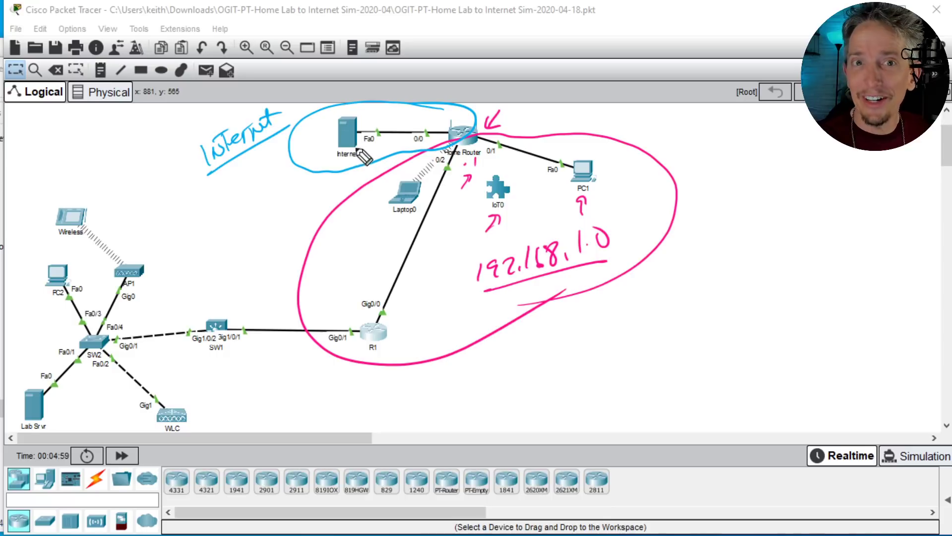
{"action": "mouse_move", "coordinate": [299, 180]}
{"action": "left_mouse_down"}
{"action": "mouse_move", "coordinate": [360, 184]}
{"action": "mouse_move", "coordinate": [353, 177]}
{"action": "left_mouse_up"}
{"action": "left_click_drag", "start_coordinate": [356, 168], "coordinate": [369, 180]}
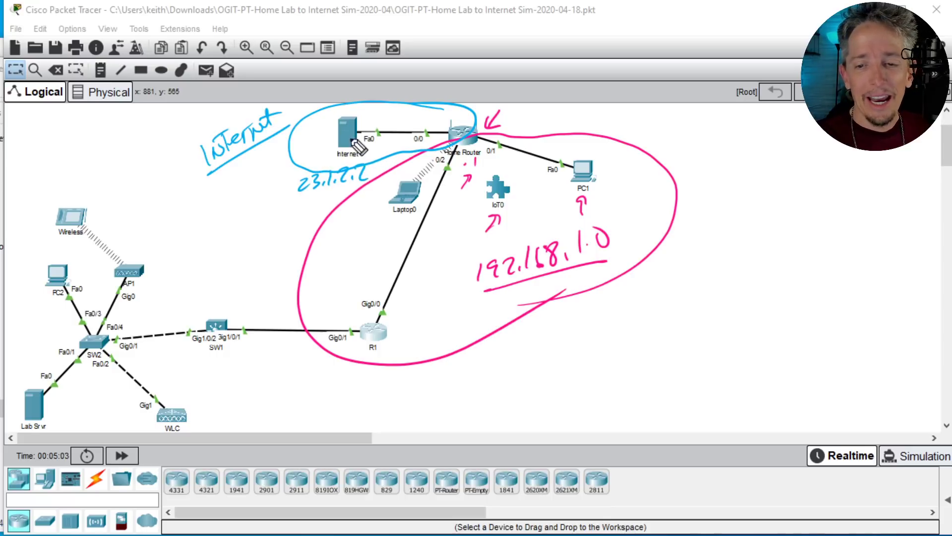
{"action": "left_click_drag", "start_coordinate": [300, 153], "coordinate": [331, 137]}
{"action": "left_click_drag", "start_coordinate": [318, 135], "coordinate": [327, 146]}
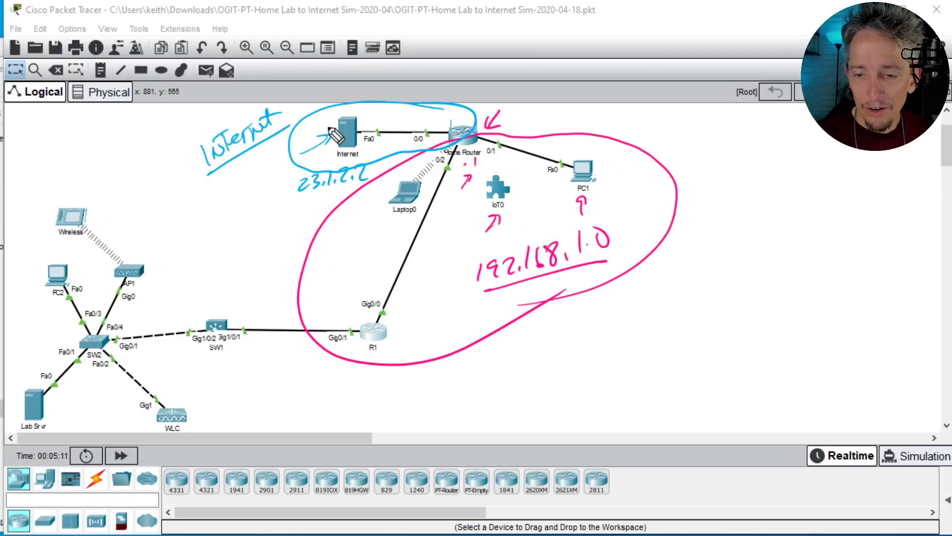
Step: Draw blue arrows pointing at R1 and WLC, and two at PC2
{"action": "left_click_drag", "start_coordinate": [407, 356], "coordinate": [385, 343]}
{"action": "left_click_drag", "start_coordinate": [397, 345], "coordinate": [387, 355]}
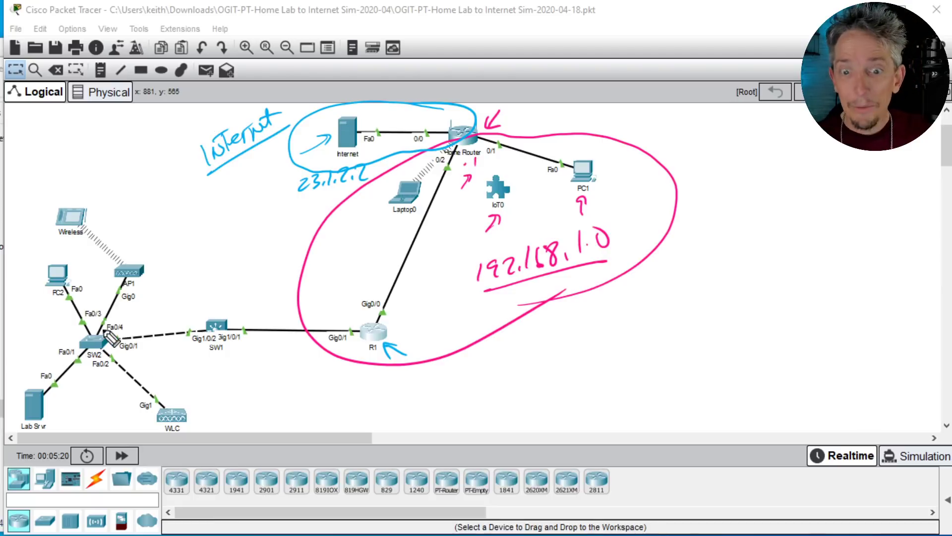
{"action": "left_click_drag", "start_coordinate": [214, 383], "coordinate": [212, 392]}
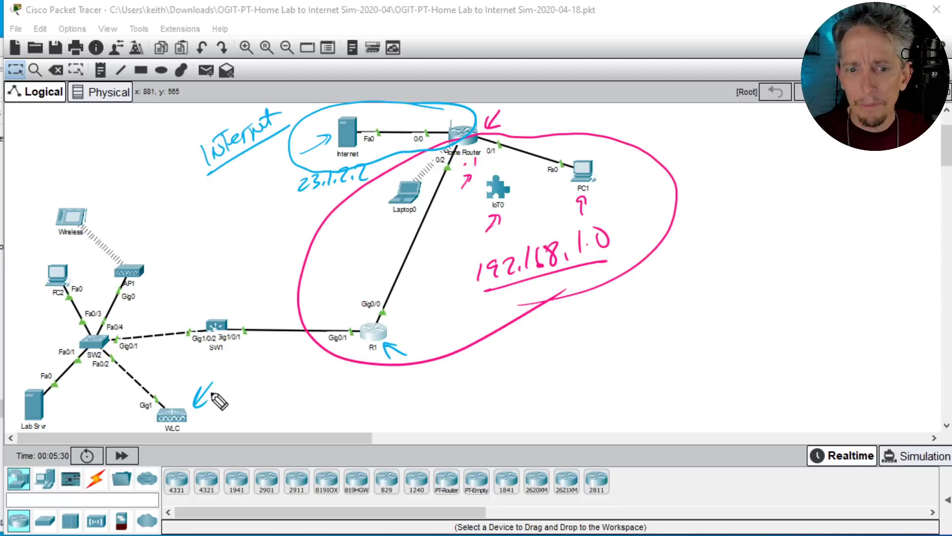
{"action": "left_click_drag", "start_coordinate": [64, 250], "coordinate": [75, 248]}
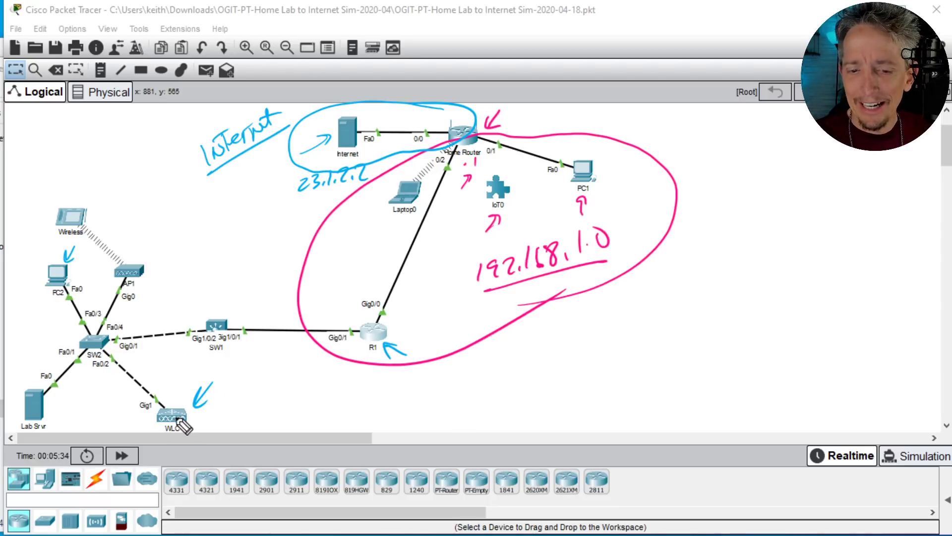
{"action": "mouse_move", "coordinate": [34, 320]}
{"action": "left_mouse_down"}
{"action": "mouse_move", "coordinate": [46, 303]}
{"action": "mouse_move", "coordinate": [45, 313]}
{"action": "left_mouse_up"}
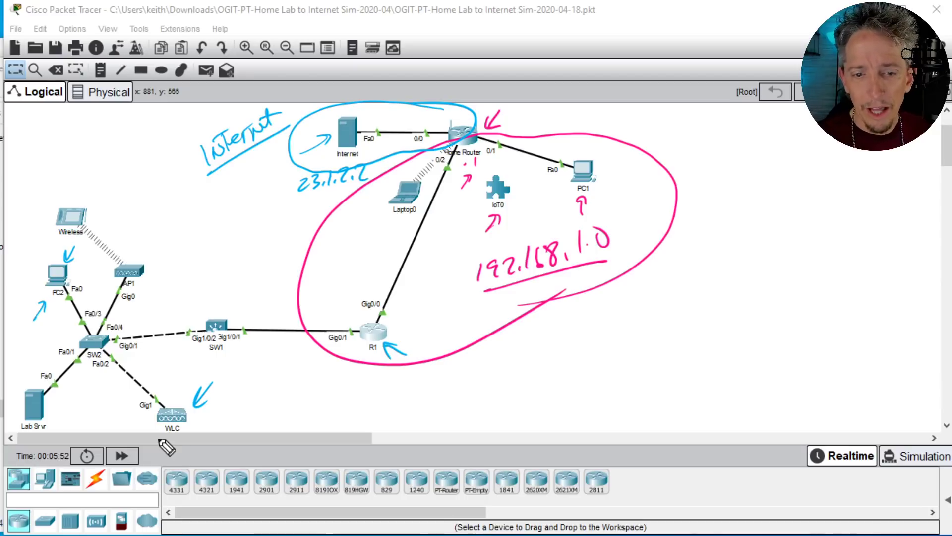
Step: Mark WLC again, handwrite its login name and password beside it, and draw blue arrows at SW1 and R1
{"action": "left_click_drag", "start_coordinate": [212, 410], "coordinate": [193, 425]}
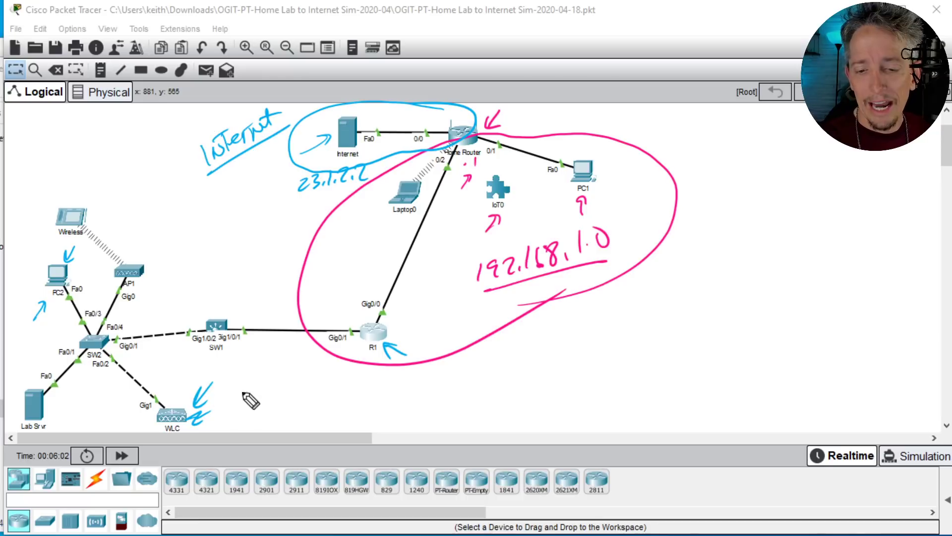
{"action": "mouse_move", "coordinate": [246, 385]}
{"action": "left_mouse_down"}
{"action": "mouse_move", "coordinate": [283, 378]}
{"action": "mouse_move", "coordinate": [277, 418]}
{"action": "mouse_move", "coordinate": [319, 403]}
{"action": "mouse_move", "coordinate": [321, 421]}
{"action": "mouse_move", "coordinate": [332, 397]}
{"action": "mouse_move", "coordinate": [352, 404]}
{"action": "mouse_move", "coordinate": [364, 384]}
{"action": "left_mouse_up"}
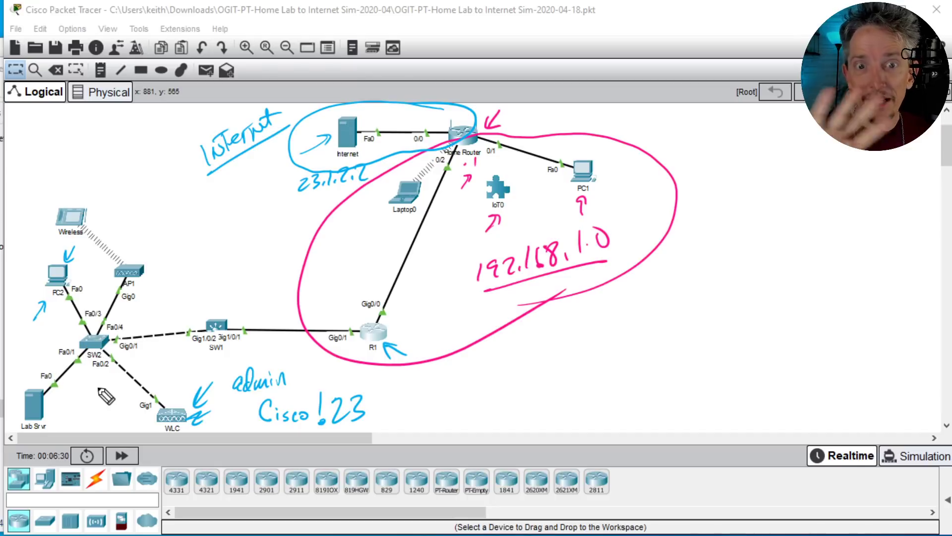
{"action": "left_click_drag", "start_coordinate": [218, 282], "coordinate": [217, 311]}
{"action": "left_click_drag", "start_coordinate": [227, 297], "coordinate": [210, 299]}
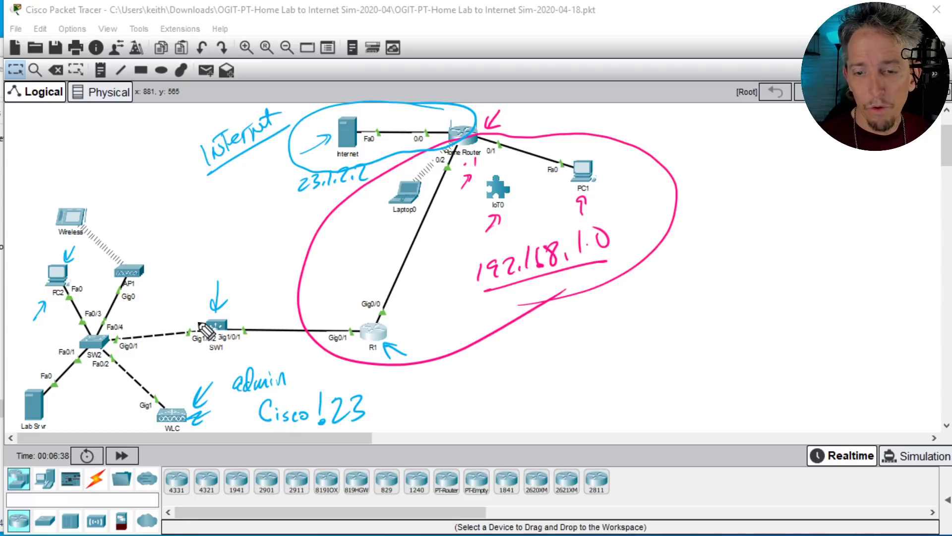
{"action": "mouse_move", "coordinate": [341, 289]}
{"action": "left_mouse_down"}
{"action": "mouse_move", "coordinate": [347, 313]}
{"action": "mouse_move", "coordinate": [353, 297]}
{"action": "left_mouse_up"}
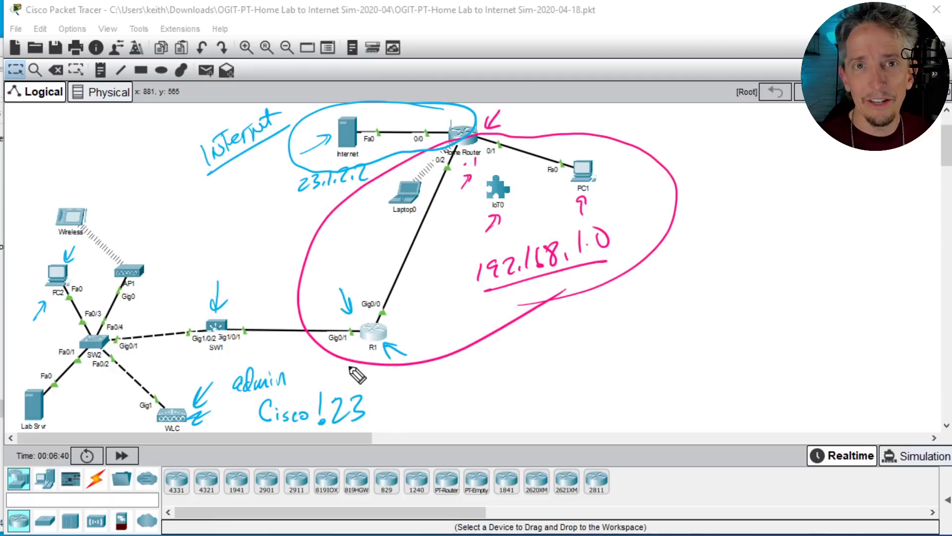
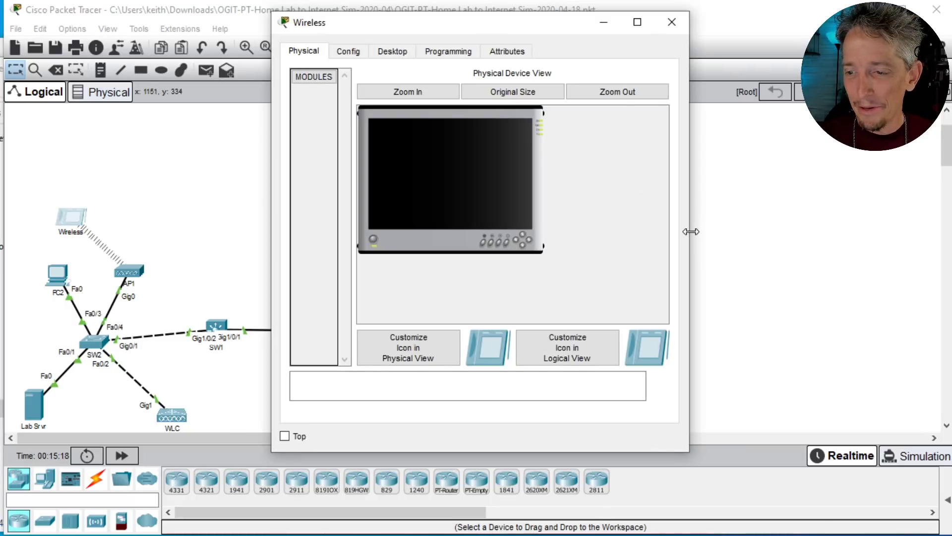
Step: Enlarge the Wireless tablet's window, open its Command Prompt, run ipconfig and highlight the Wireless0 IP address line
{"action": "left_click_drag", "start_coordinate": [689, 229], "coordinate": [914, 193]}
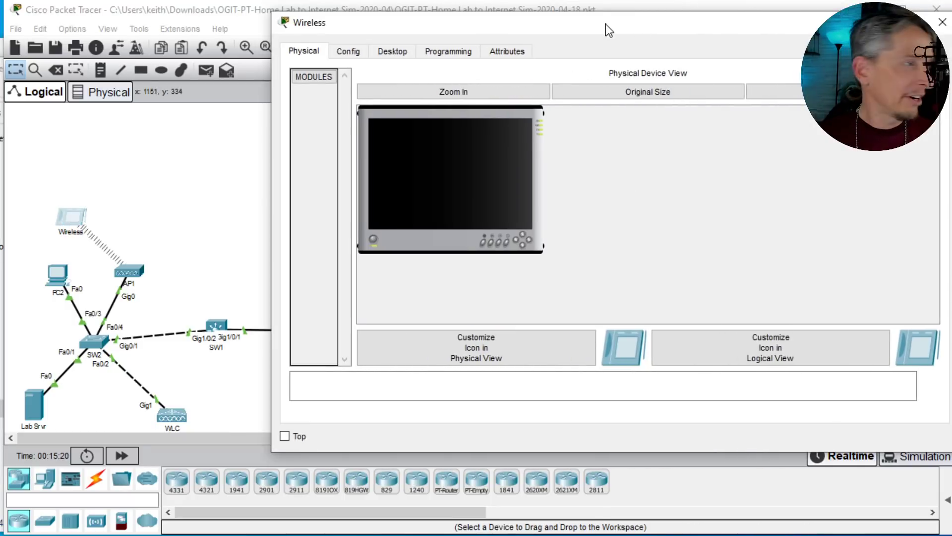
{"action": "left_click_drag", "start_coordinate": [606, 24], "coordinate": [571, 62]}
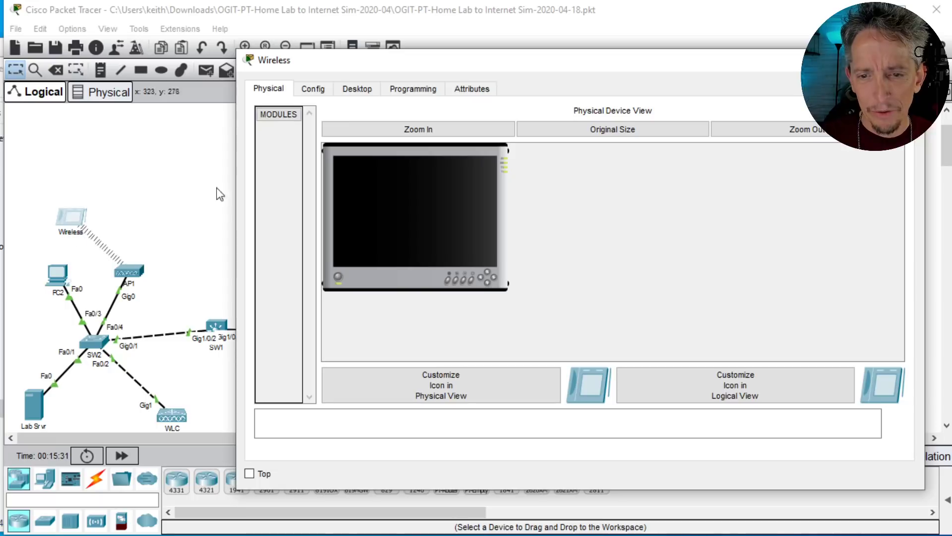
{"action": "left_click", "coordinate": [352, 92]}
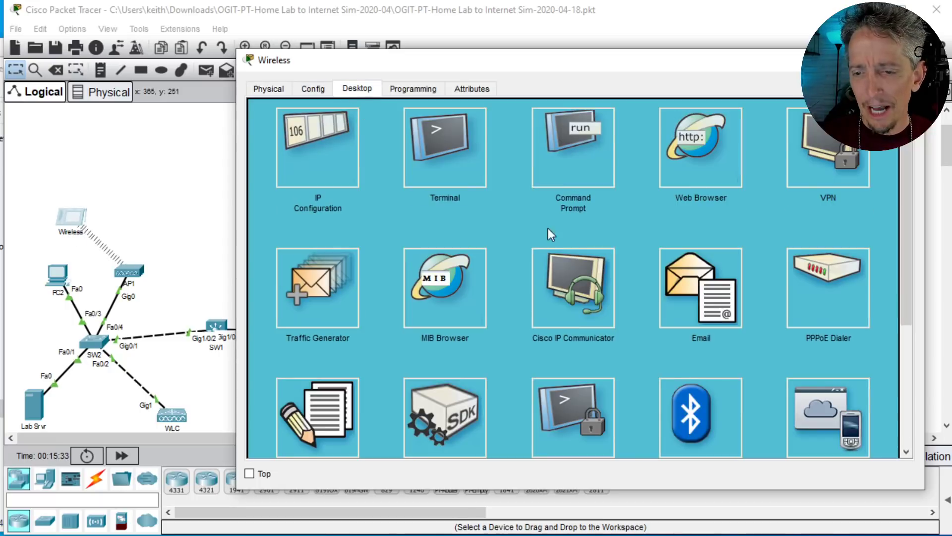
{"action": "left_click", "coordinate": [589, 164]}
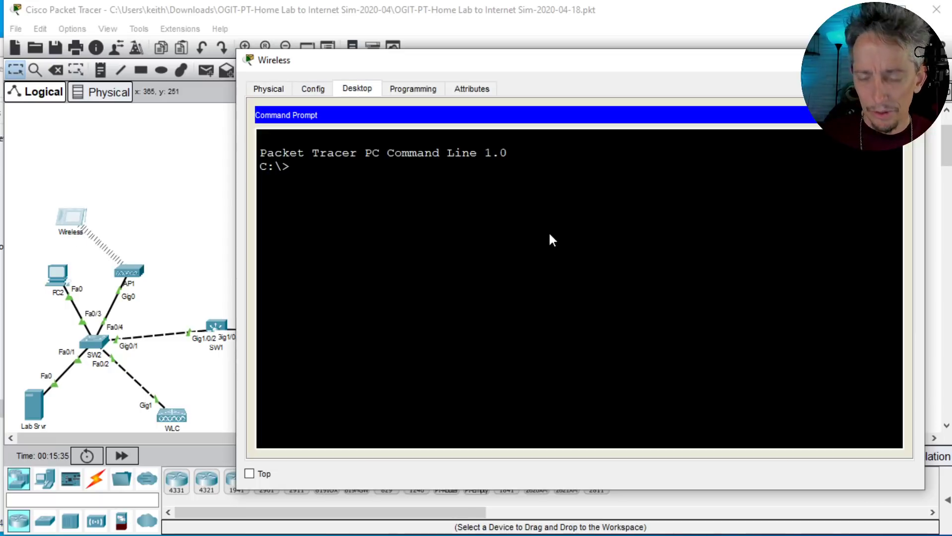
{"action": "type", "text": "ipconfig"}
{"action": "key", "text": "Return"}
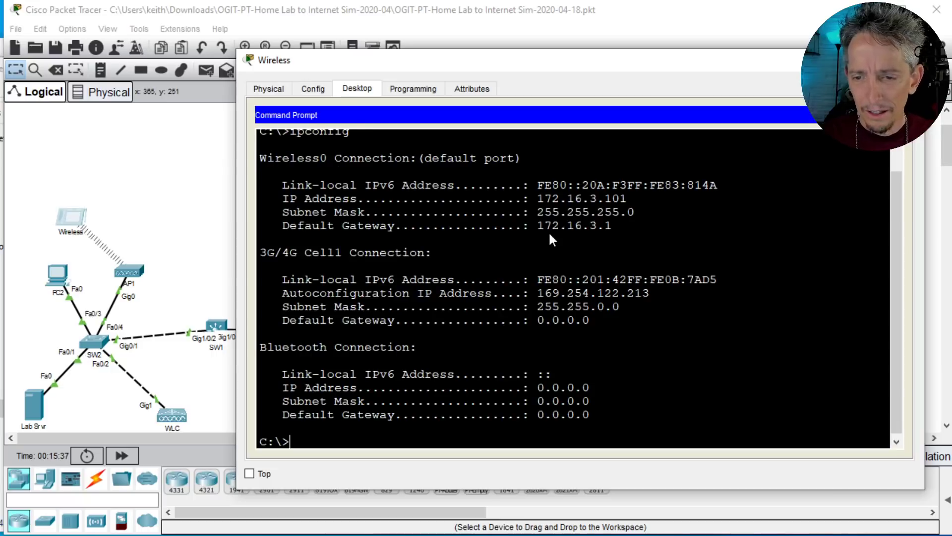
{"action": "triple_click", "coordinate": [569, 200]}
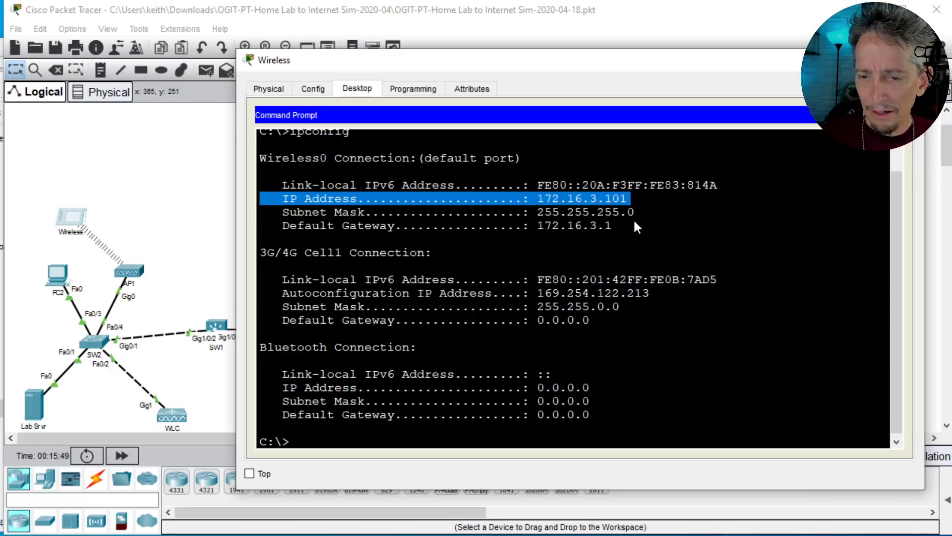
Step: Run ipconfig /all on the Wireless tablet, highlight the Wireless0 DNS Servers line and uncover the Internet server in the topology
{"action": "key", "text": "Up"}
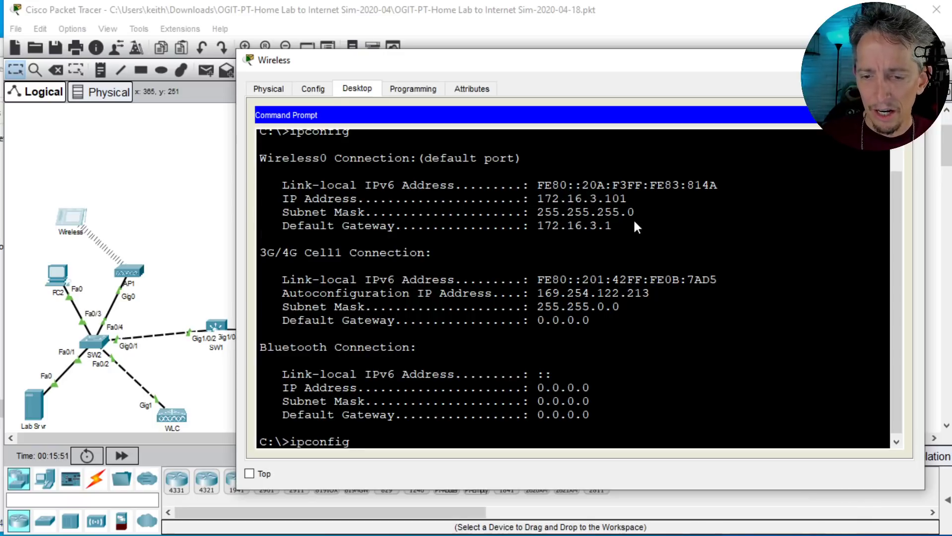
{"action": "type", "text": "/all"}
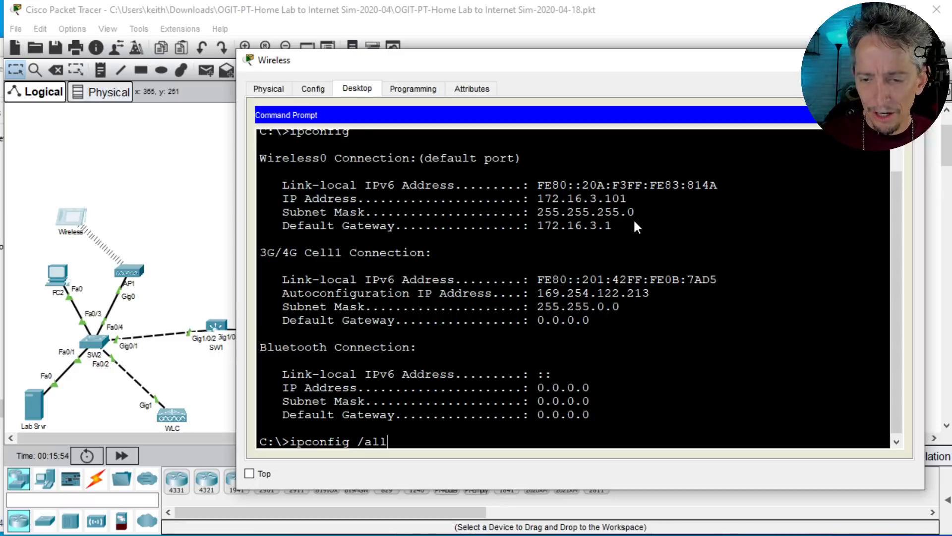
{"action": "key", "text": "Return"}
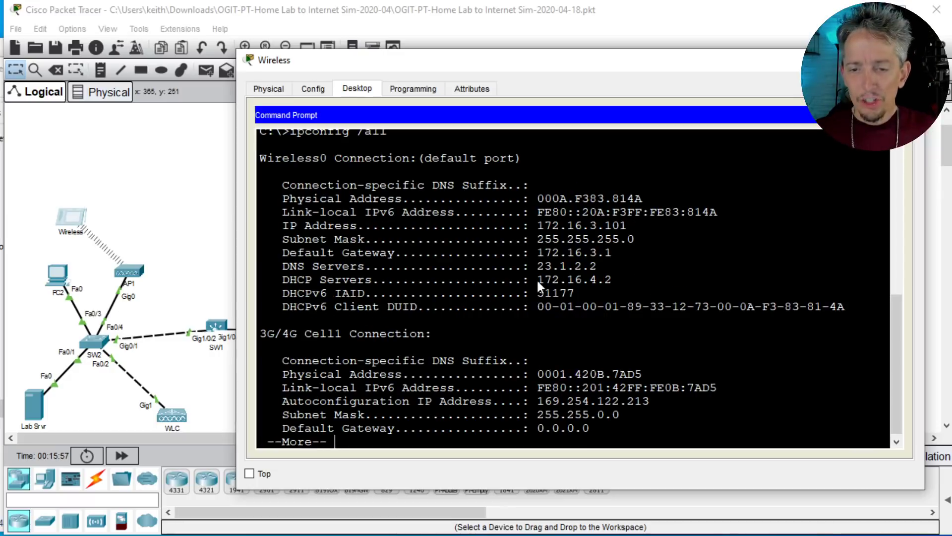
{"action": "triple_click", "coordinate": [555, 270]}
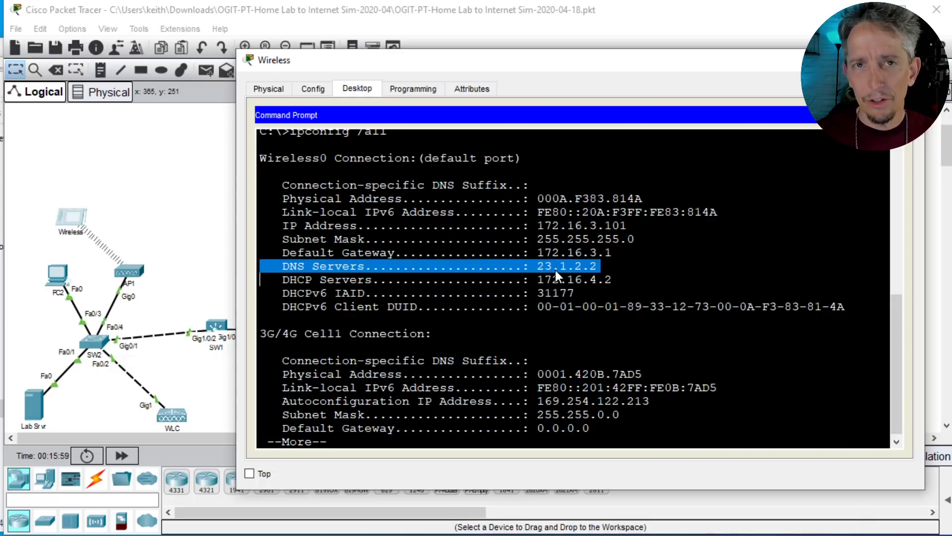
{"action": "left_click_drag", "start_coordinate": [384, 69], "coordinate": [542, 64]}
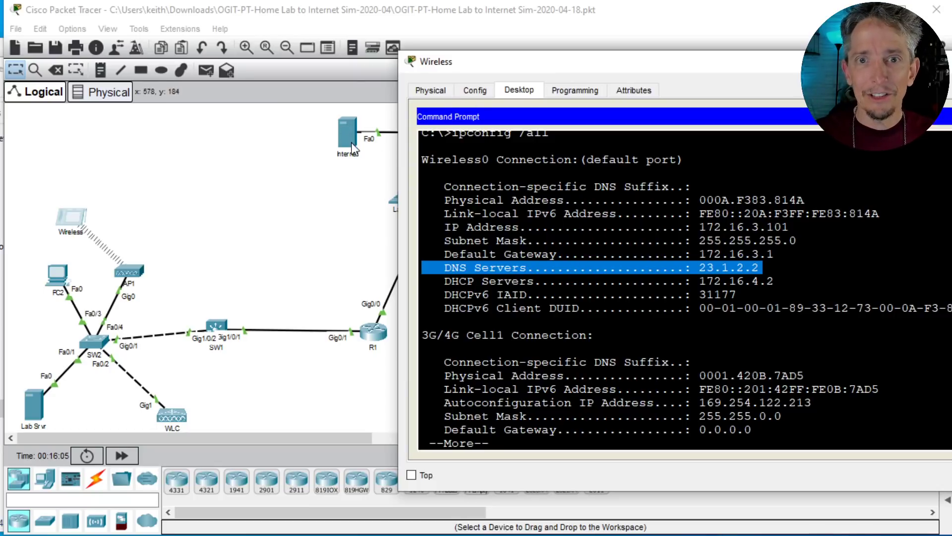
{"action": "left_click", "coordinate": [684, 294]}
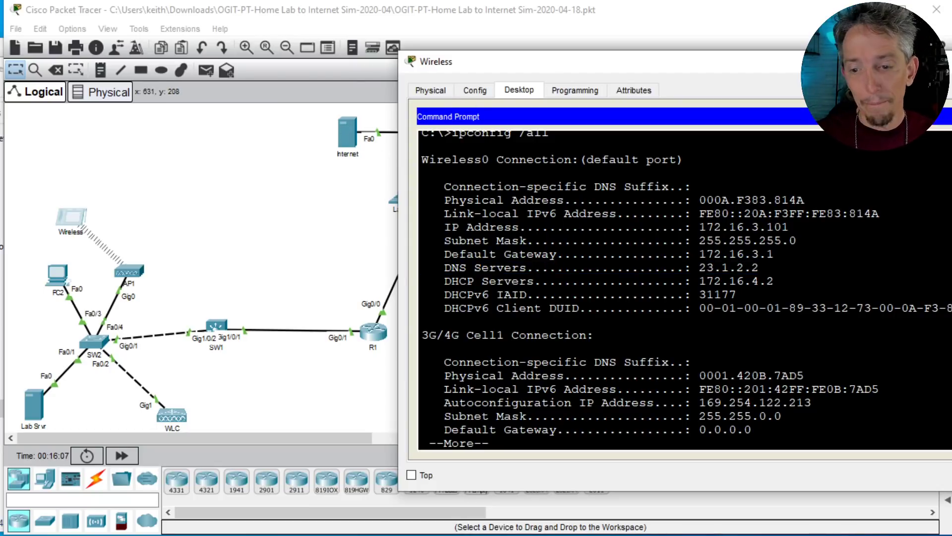
Step: Page further through the ipconfig /all output and close the Command Prompt
{"action": "key", "text": "Return"}
{"action": "key", "text": "Return"}
{"action": "key", "text": "Return"}
{"action": "key", "text": "Return"}
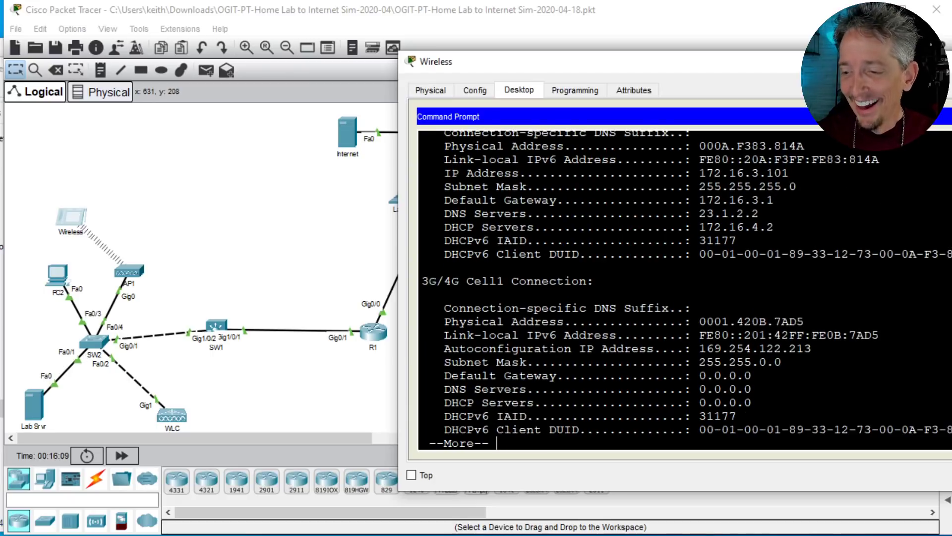
{"action": "key", "text": "Return"}
{"action": "key", "text": "Return"}
{"action": "key", "text": "Return"}
{"action": "key", "text": "Return"}
{"action": "key", "text": "Return"}
{"action": "key", "text": "Return"}
{"action": "key", "text": "Return"}
{"action": "key", "text": "Return"}
{"action": "key", "text": "Return"}
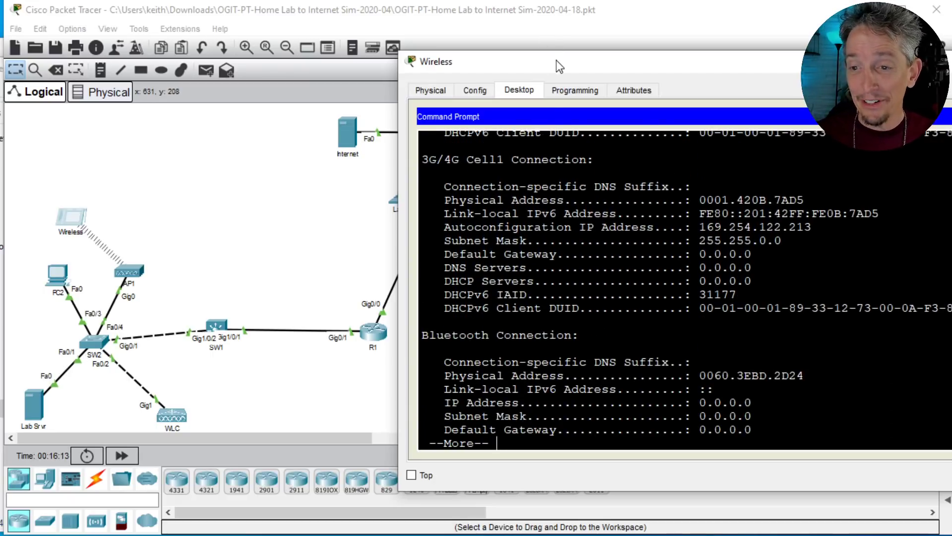
{"action": "left_click_drag", "start_coordinate": [556, 61], "coordinate": [375, 64]}
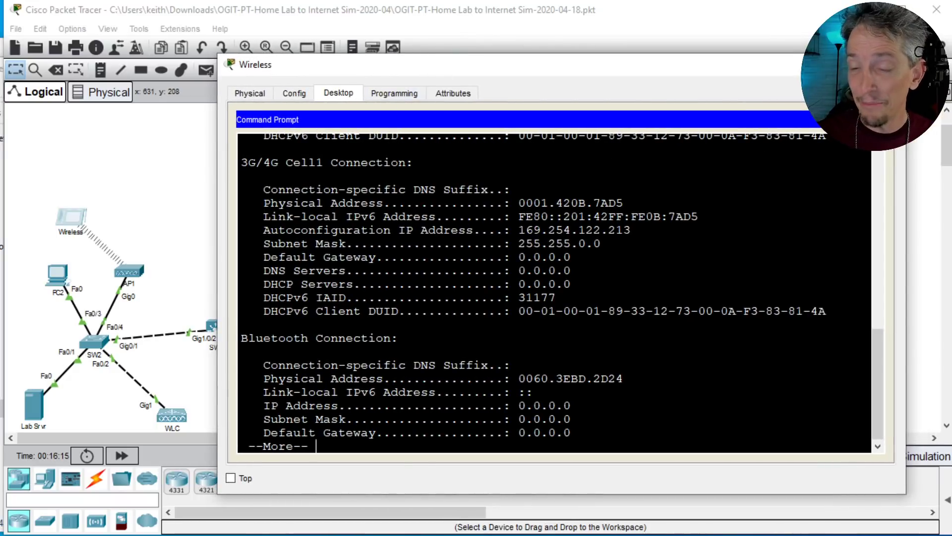
{"action": "left_click", "coordinate": [877, 119]}
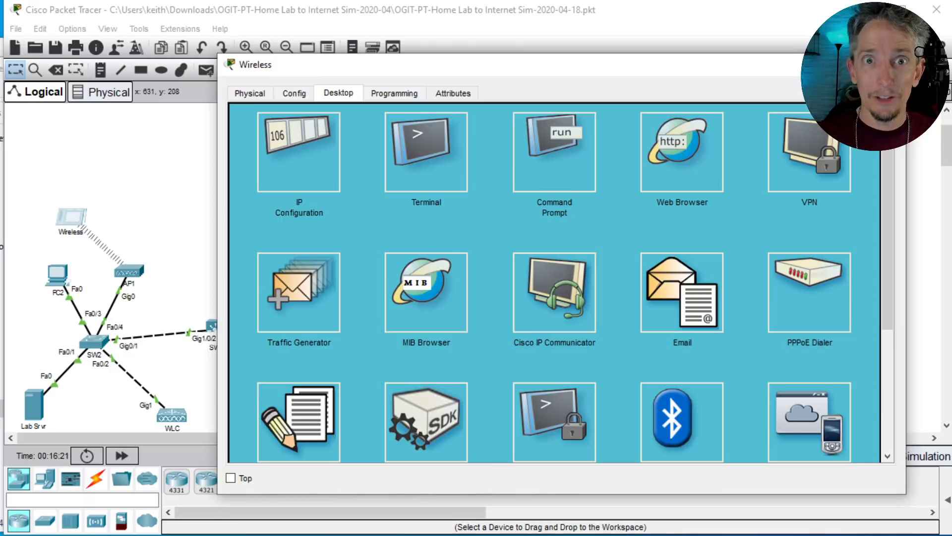
Step: Try to load thekeithbarker.com in the Wireless tablet's Web Browser, then close the browser
{"action": "left_click", "coordinate": [672, 151]}
{"action": "left_click", "coordinate": [392, 135]}
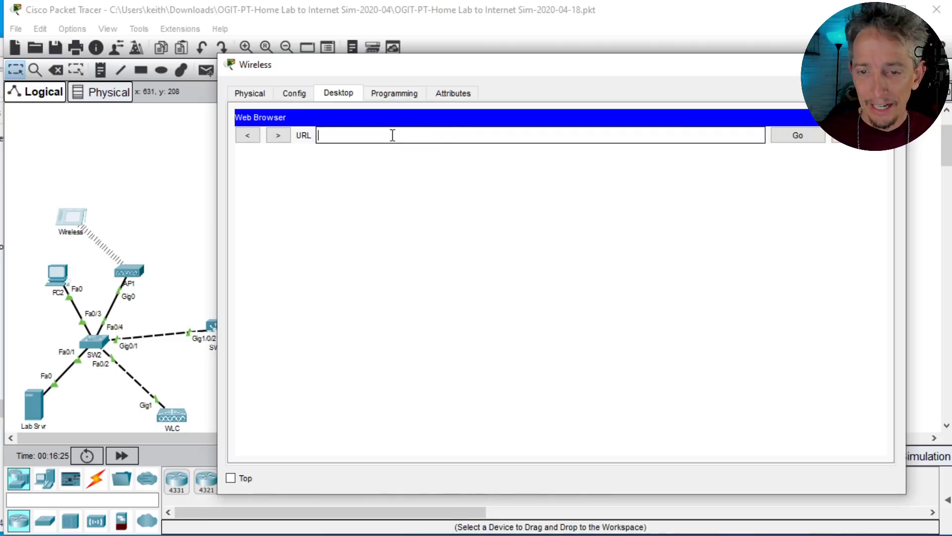
{"action": "type", "text": "thekeithba"}
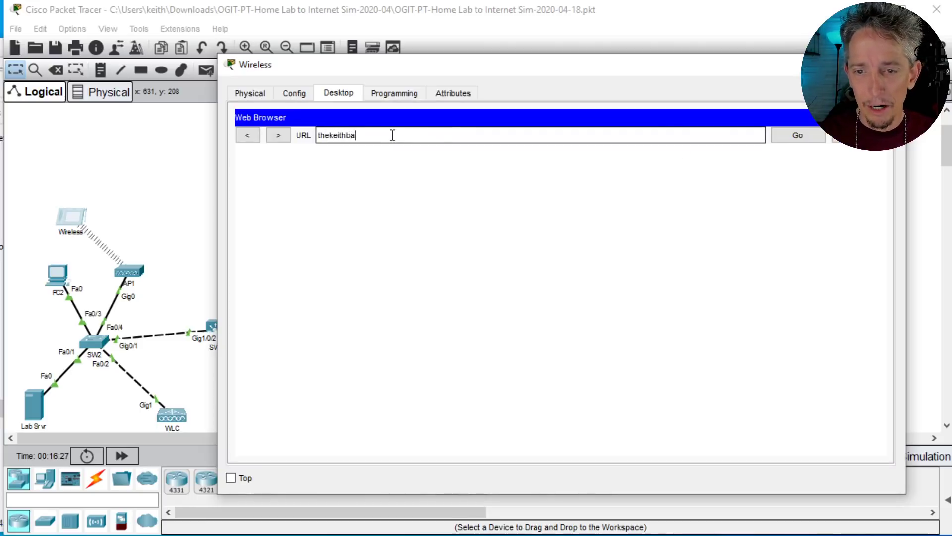
{"action": "type", "text": "rker.com"}
{"action": "key", "text": "Return"}
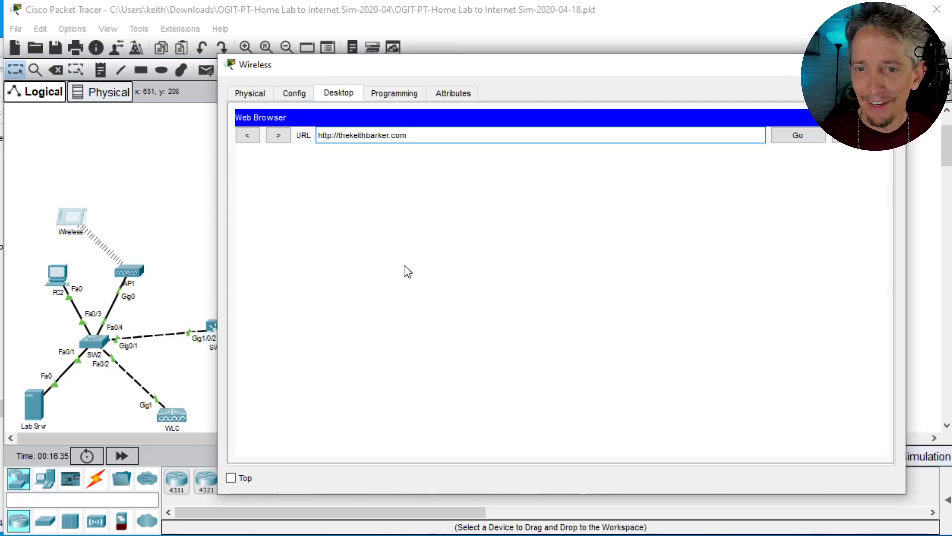
{"action": "left_click", "coordinate": [883, 118]}
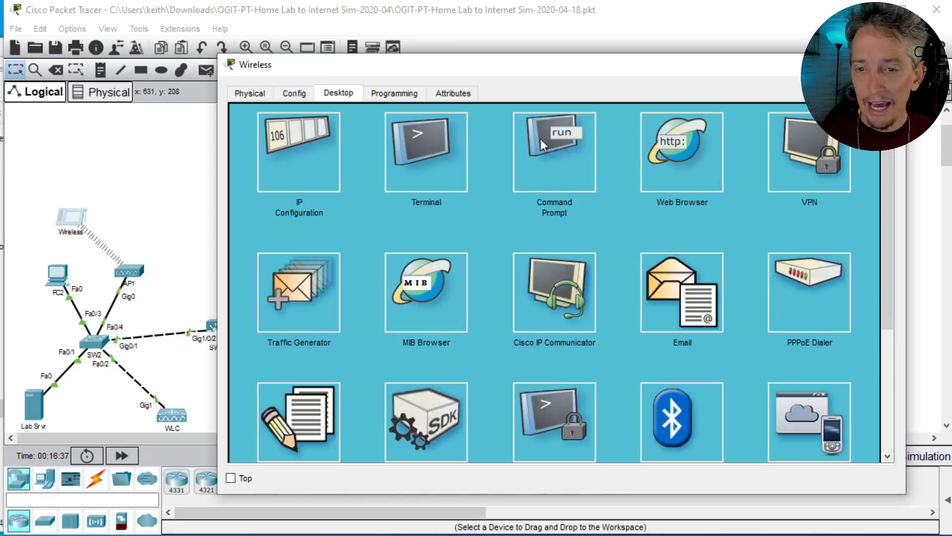
Step: Reopen the Wireless tablet's Command Prompt and page through the rest of the ipconfig /all output to an empty prompt
{"action": "left_click", "coordinate": [535, 148]}
{"action": "scroll", "coordinate": [474, 230], "scroll_direction": "down", "scroll_amount": 10}
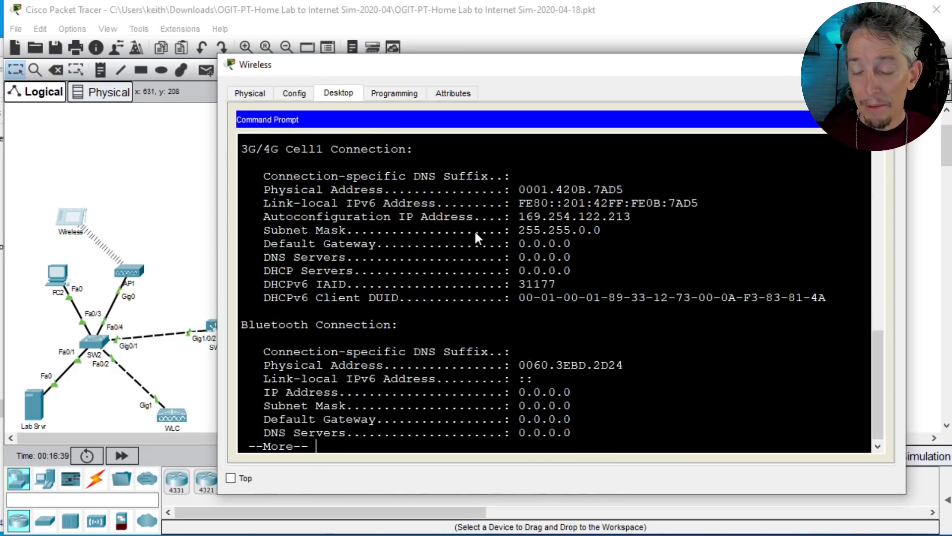
{"action": "key", "text": "Return"}
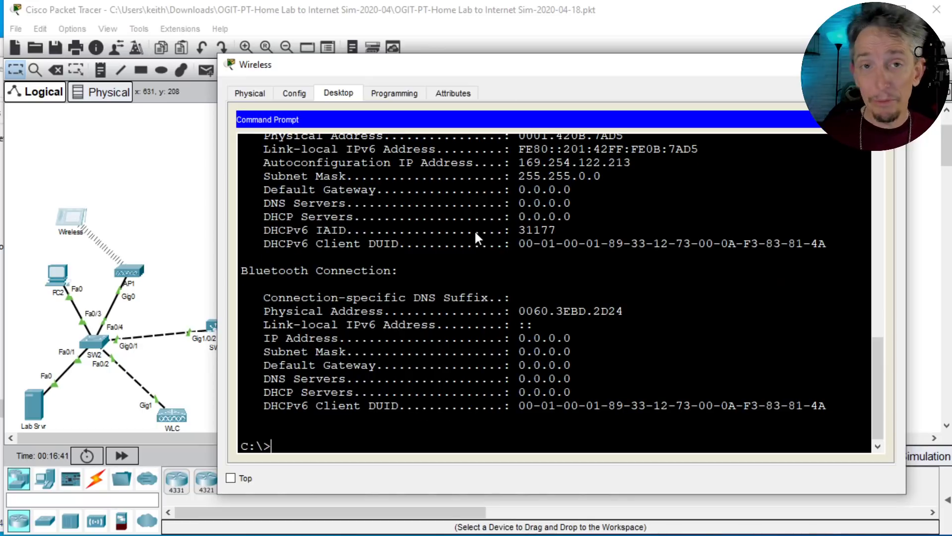
{"action": "key", "text": "Return"}
{"action": "key", "text": "Return"}
{"action": "key", "text": "Return"}
{"action": "key", "text": "Return"}
{"action": "key", "text": "Return"}
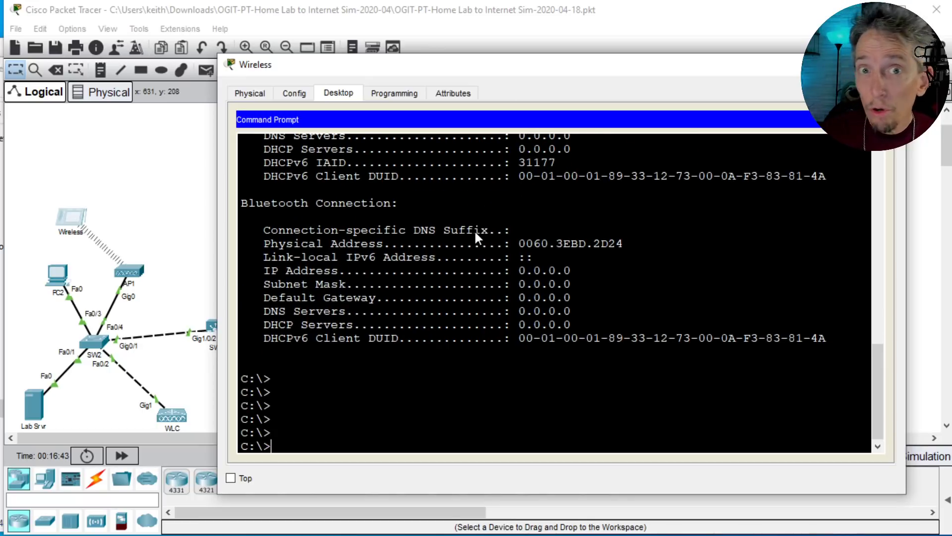
{"action": "key", "text": "Return"}
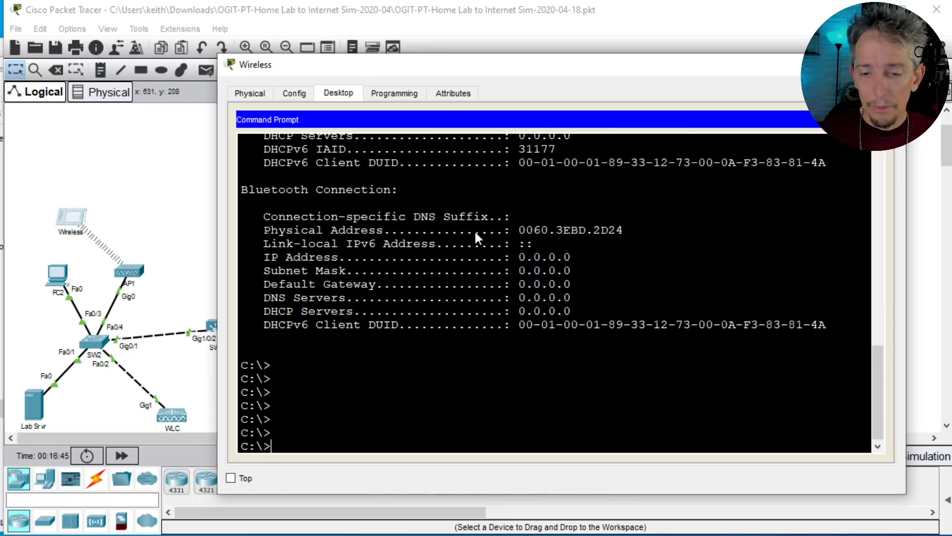
Step: Try to ping thekeithbarker.com from the Wireless tablet's Command Prompt
{"action": "type", "text": "ping "}
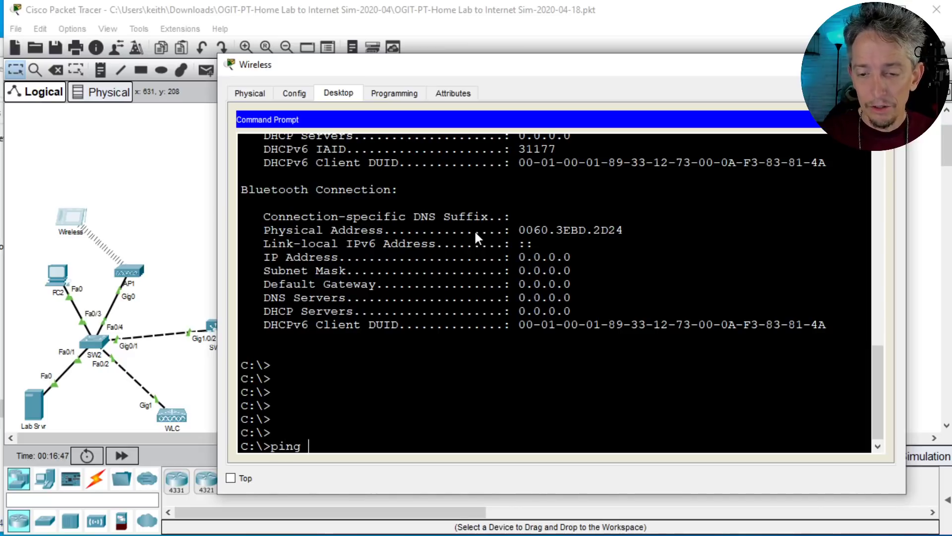
{"action": "type", "text": "thekeithbarker.com"}
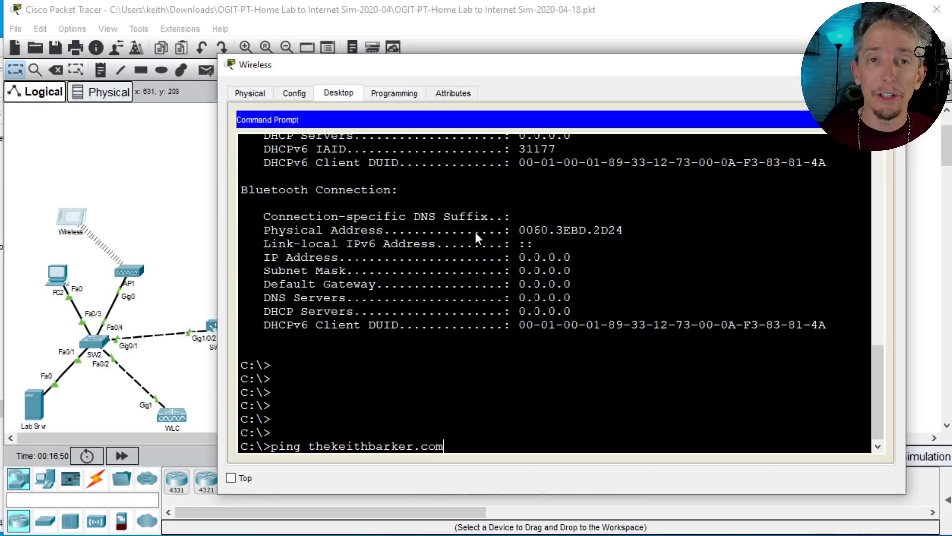
{"action": "key", "text": "Return"}
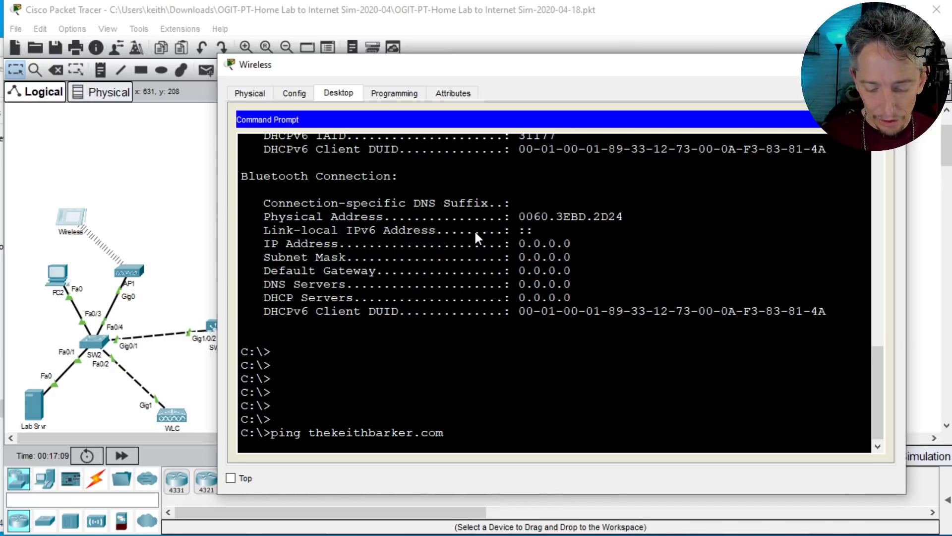
{"action": "key", "text": "Return"}
Step: Query thekeithbarker.com with nslookup in the Command Prompt and exit nslookup
{"action": "key", "text": "Return"}
{"action": "key", "text": "Return"}
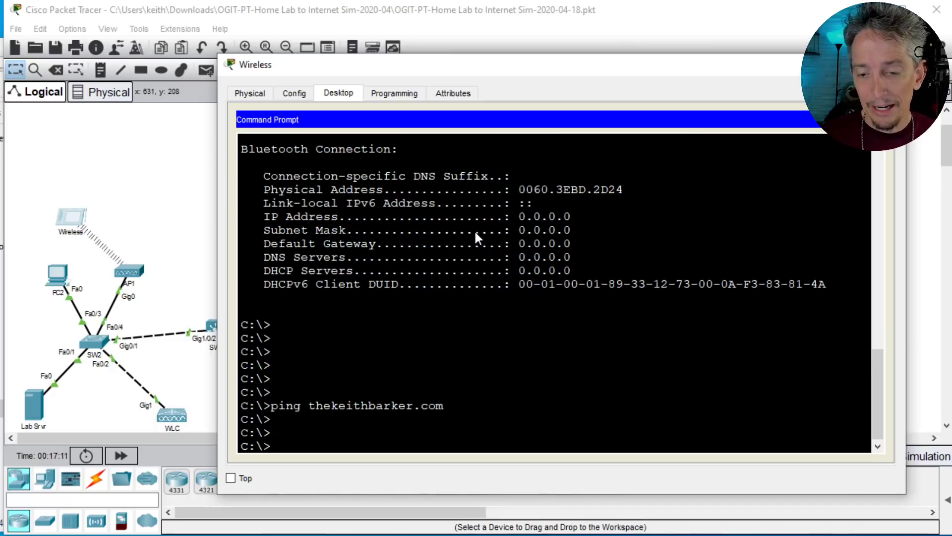
{"action": "key", "text": "Return"}
{"action": "type", "text": "nslo"}
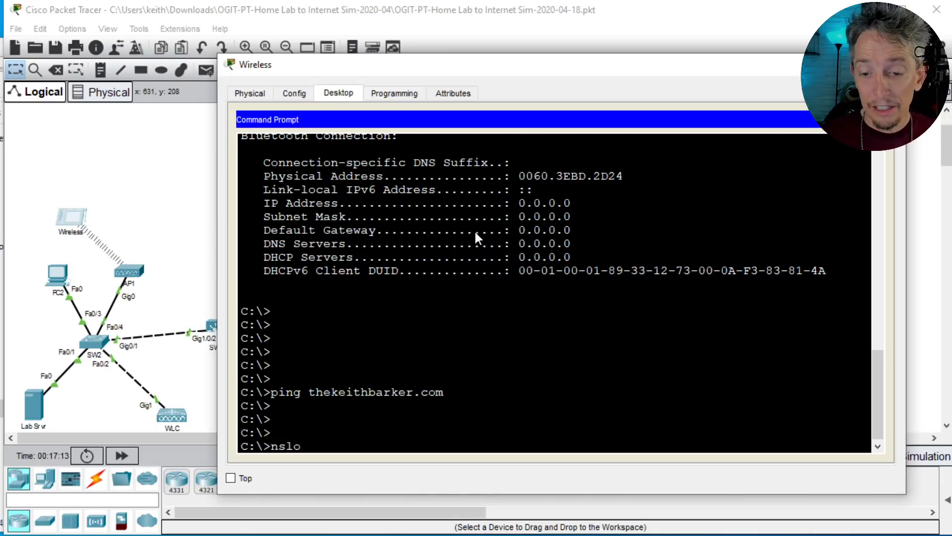
{"action": "type", "text": "okup"}
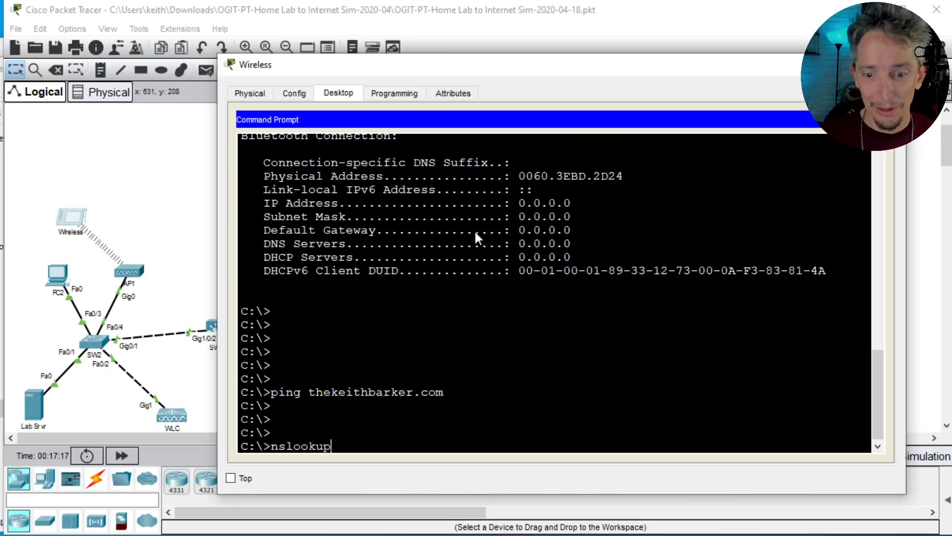
{"action": "key", "text": "Return"}
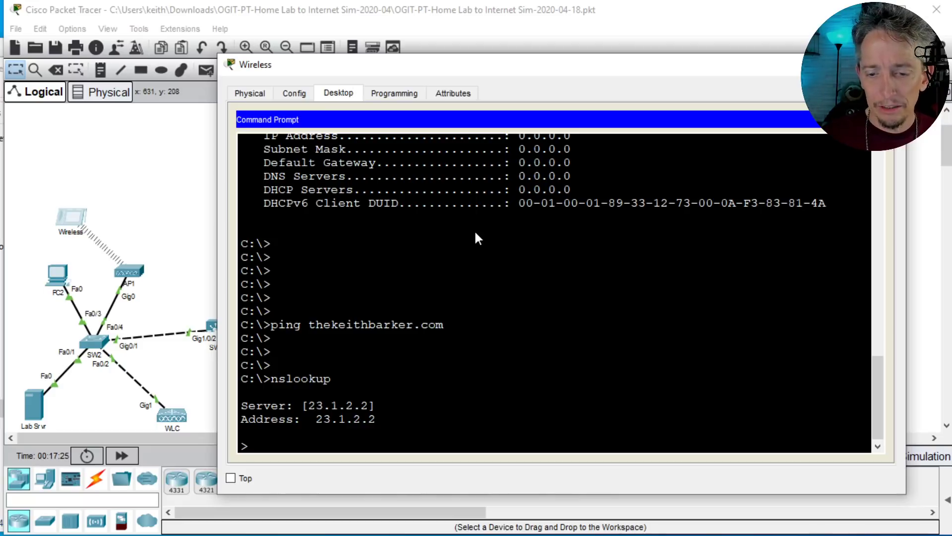
{"action": "type", "text": "thekeithba"}
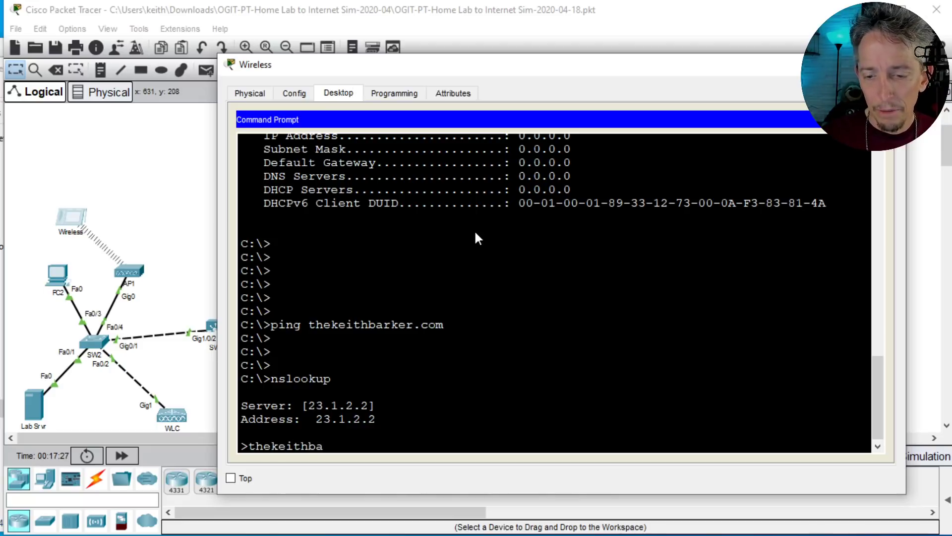
{"action": "type", "text": "rker.com"}
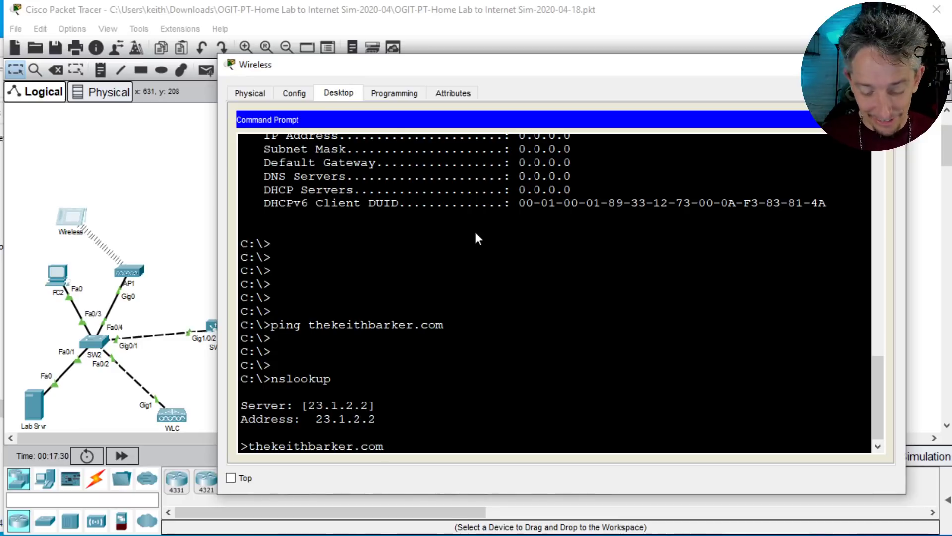
{"action": "key", "text": "Return"}
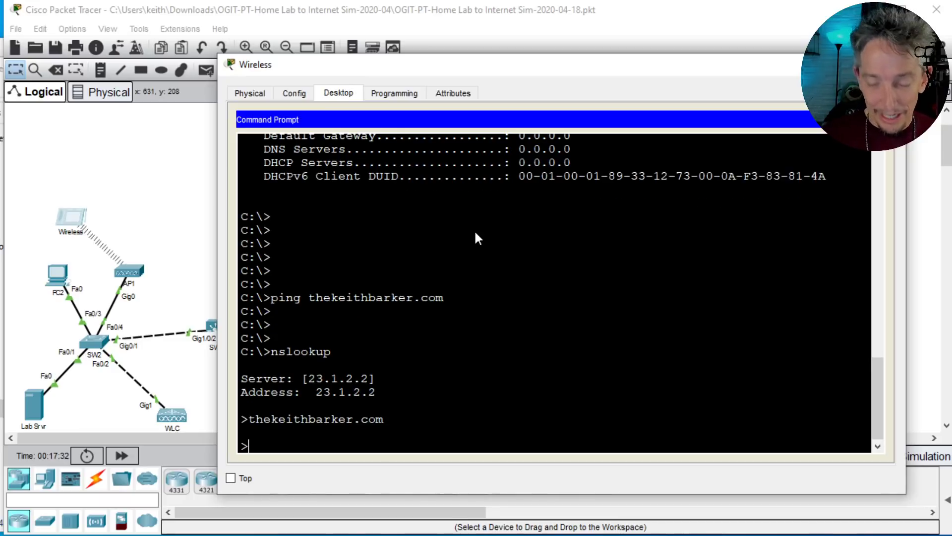
{"action": "type", "text": "exit"}
{"action": "key", "text": "Return"}
Step: Ping the DNS server at 23.1.2.2 from the Wireless tablet's Command Prompt
{"action": "type", "text": "p"}
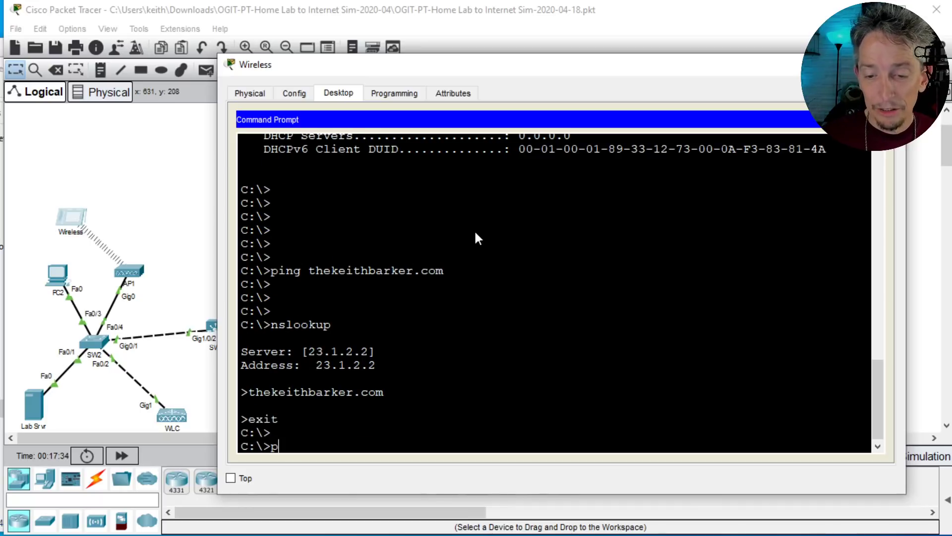
{"action": "type", "text": "ing 23.1."}
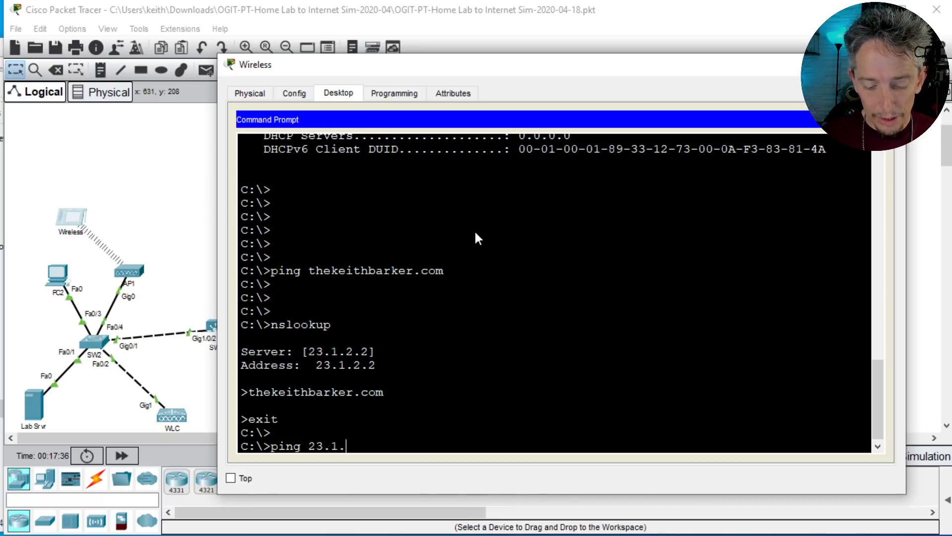
{"action": "type", "text": "2.2"}
{"action": "key", "text": "Return"}
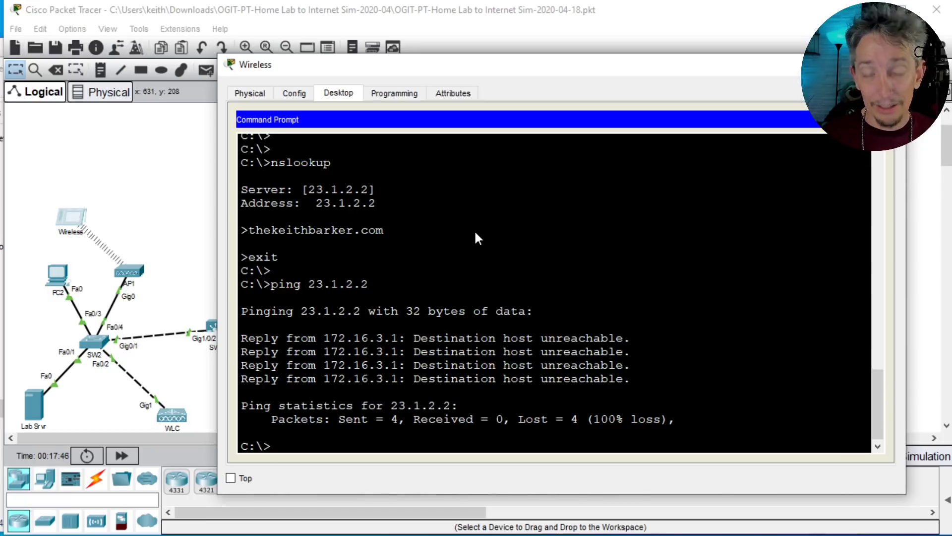
Step: Trace the route from the Wireless tablet to 23.1.2.2 and interrupt the trace after a few hops
{"action": "type", "text": "trace"}
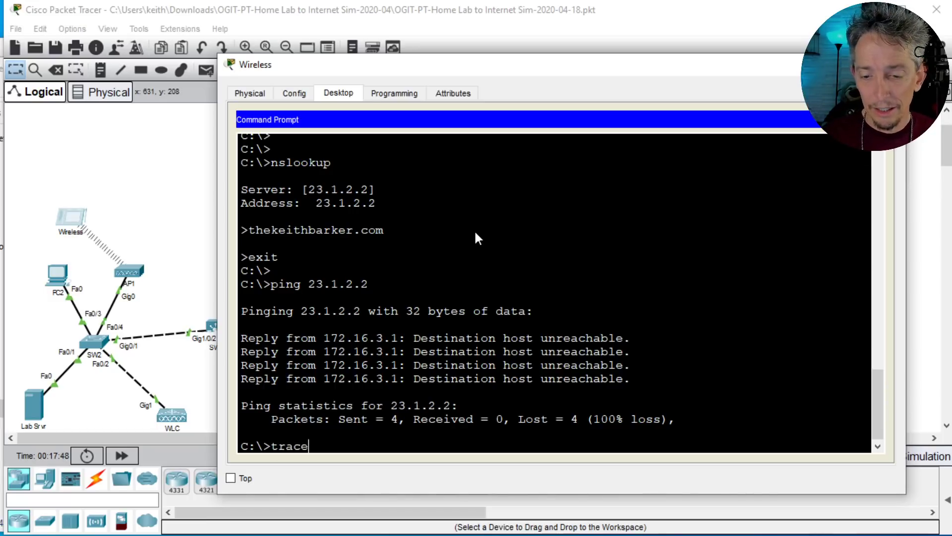
{"action": "type", "text": "rt"}
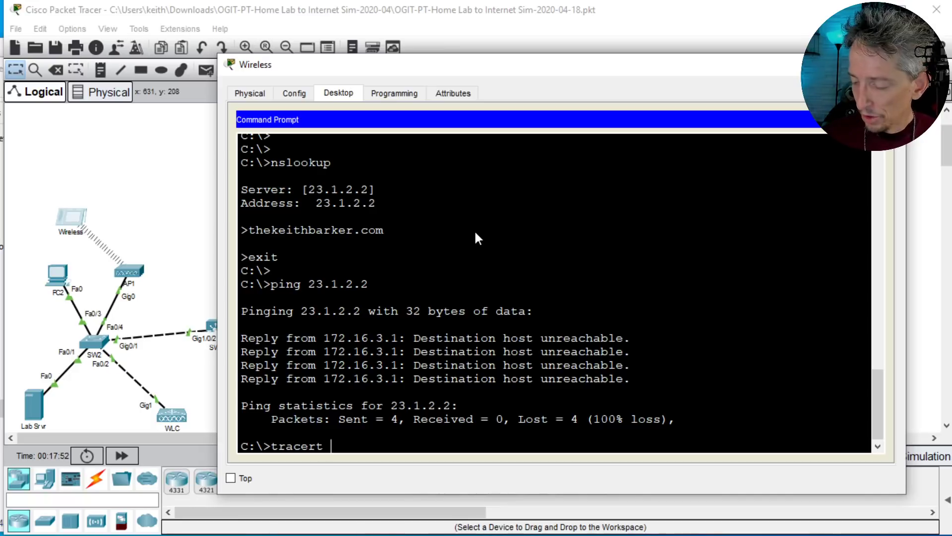
{"action": "type", "text": " 23.1.2.2"}
{"action": "key", "text": "Return"}
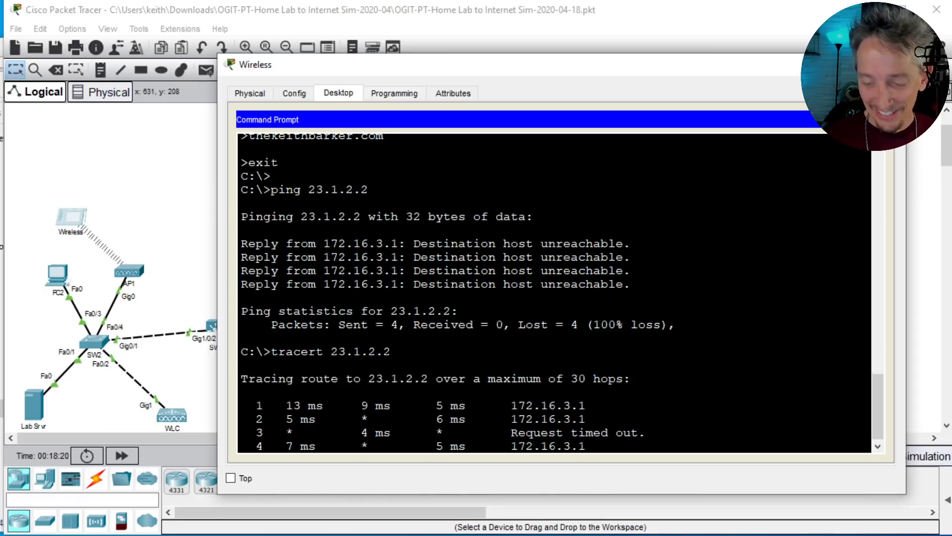
{"action": "key", "text": "ctrl+c"}
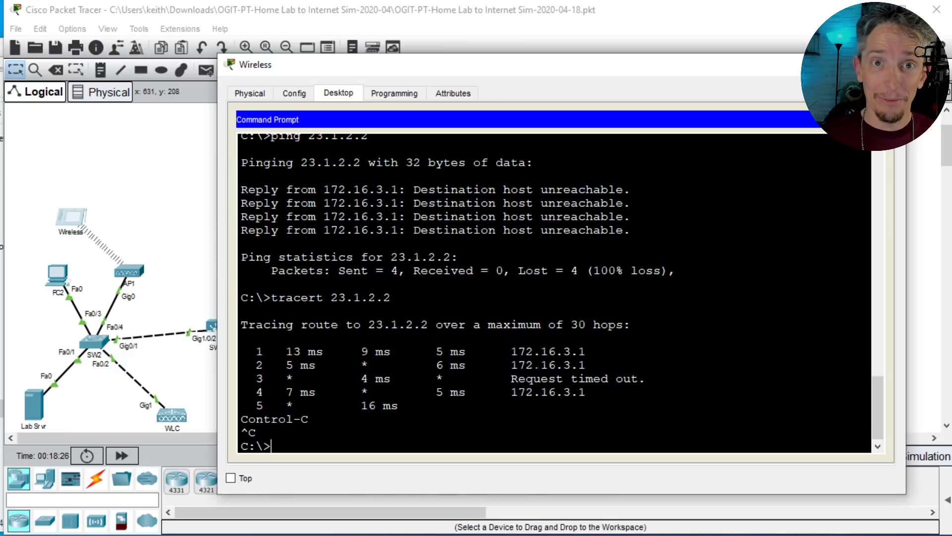
Step: Highlight the Default Gateway line in the tablet's earlier ipconfig output and return to the topology
{"action": "scroll", "coordinate": [556, 292], "scroll_direction": "up", "scroll_amount": 10}
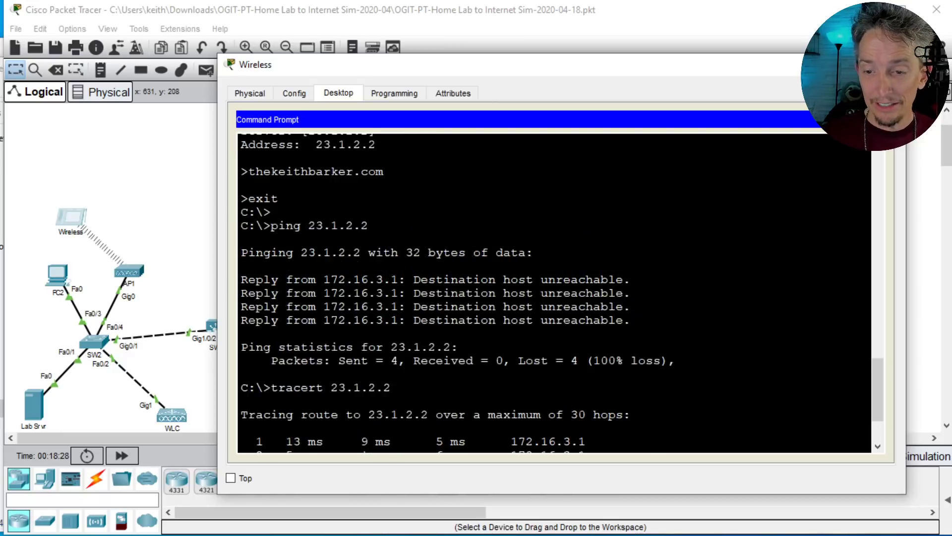
{"action": "scroll", "coordinate": [556, 292], "scroll_direction": "up", "scroll_amount": 5}
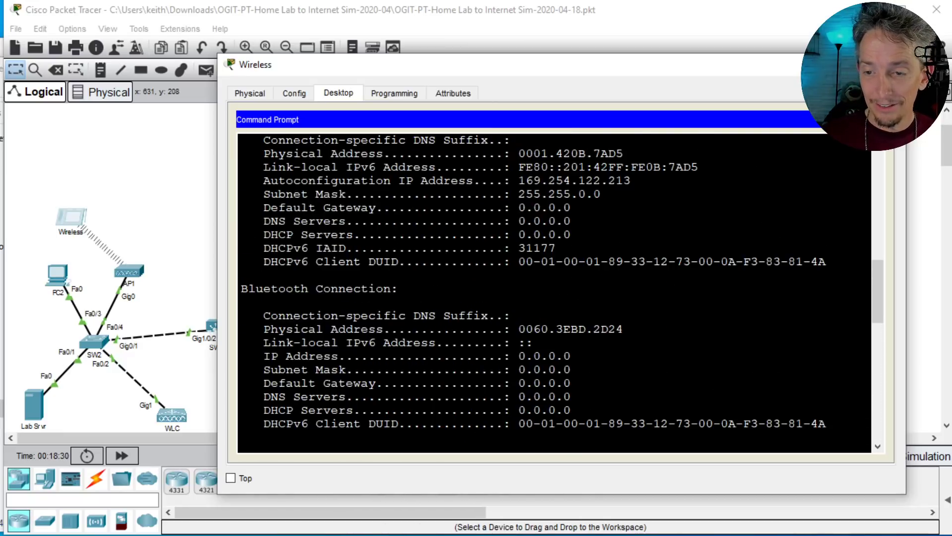
{"action": "scroll", "coordinate": [555, 293], "scroll_direction": "up", "scroll_amount": 5}
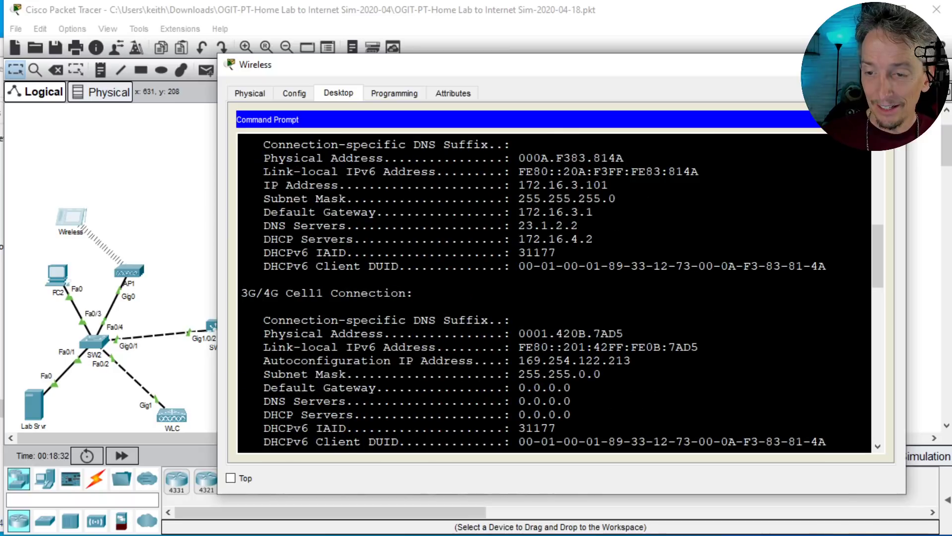
{"action": "triple_click", "coordinate": [565, 212]}
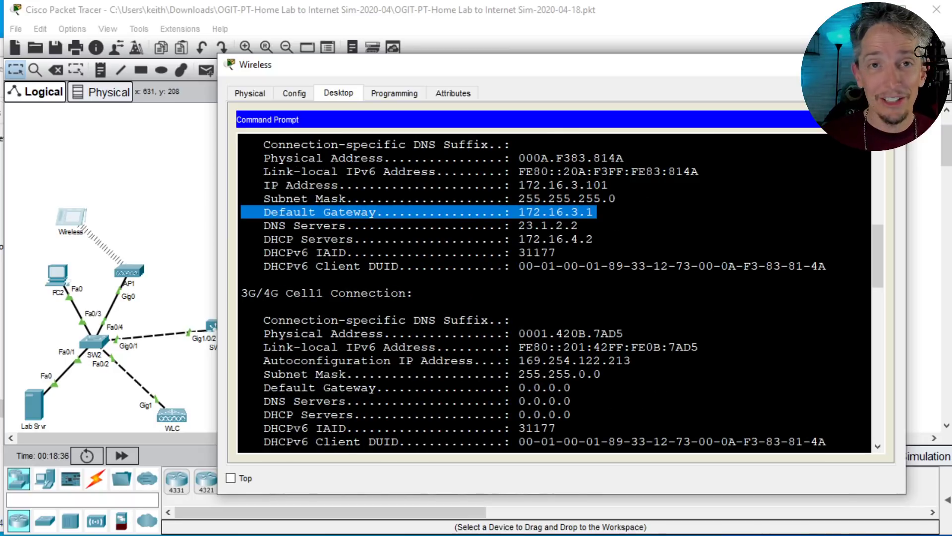
{"action": "left_click", "coordinate": [183, 195]}
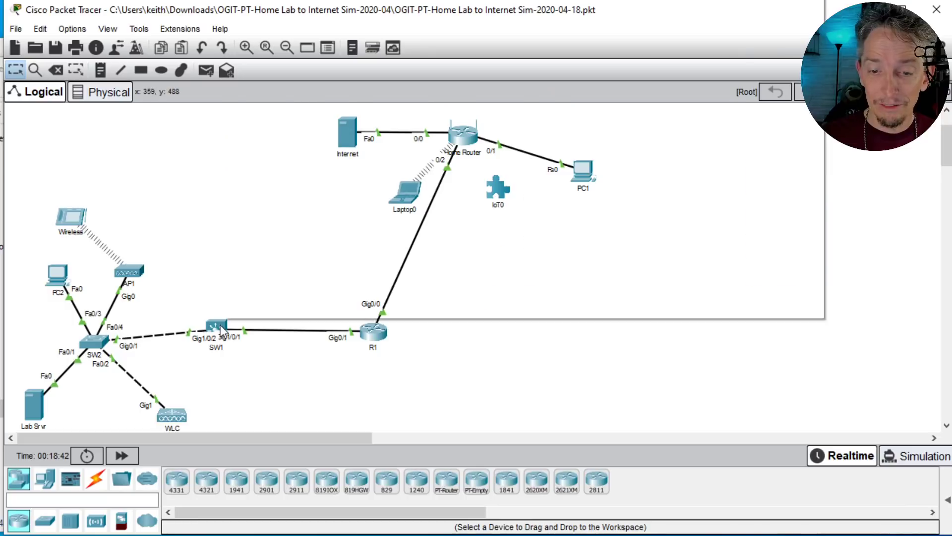
Step: Open SW1's command-line interface in a widened window and reposition the window over the workspace
{"action": "mouse_move", "coordinate": [219, 323]}
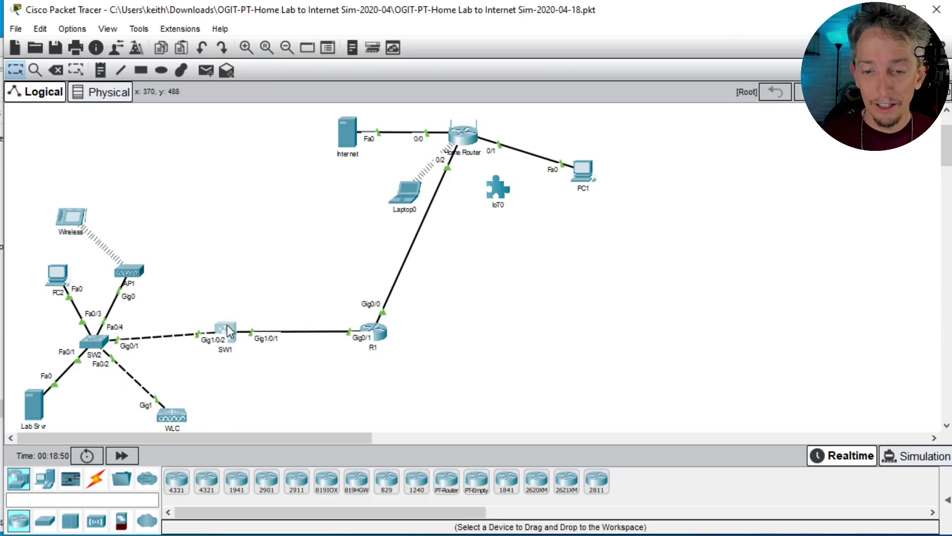
{"action": "left_click", "coordinate": [227, 324]}
{"action": "left_click", "coordinate": [231, 328]}
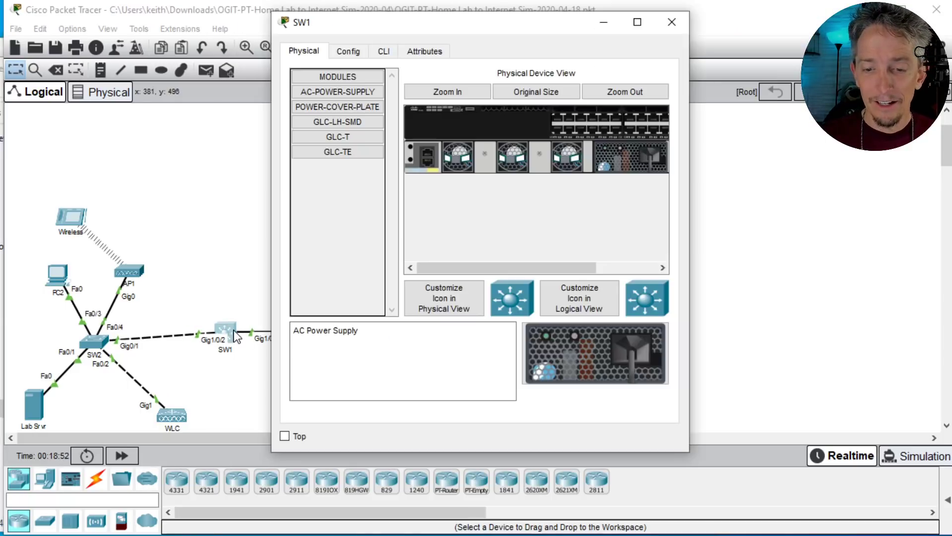
{"action": "left_click_drag", "start_coordinate": [691, 284], "coordinate": [909, 285]}
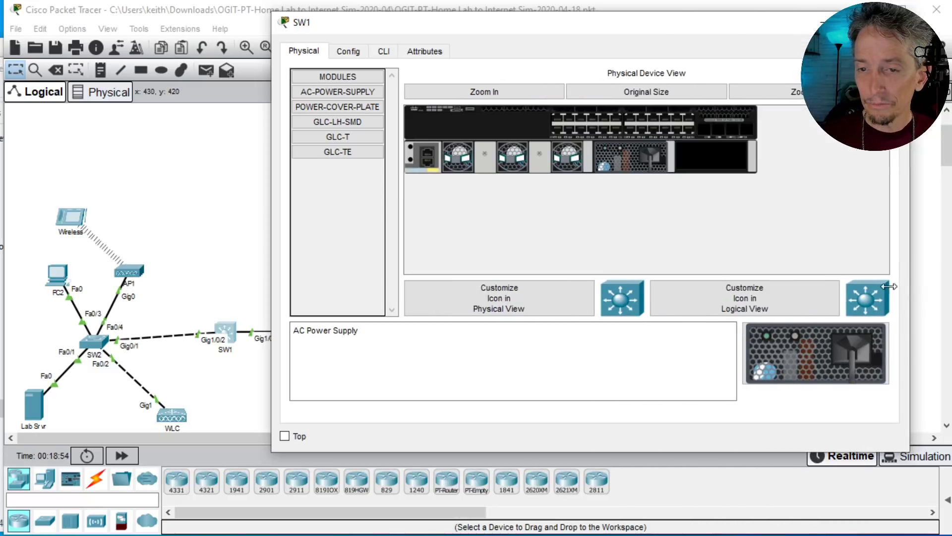
{"action": "left_click", "coordinate": [383, 52]}
{"action": "left_click_drag", "start_coordinate": [480, 30], "coordinate": [380, 50]}
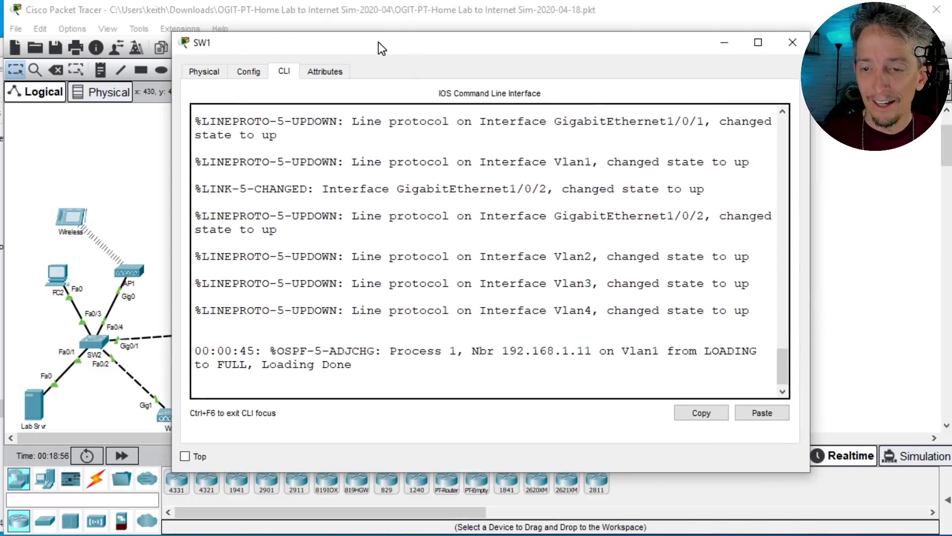
Step: Display SW1's routing table with show ip route, examine its routes, and return to the topology
{"action": "key", "text": "Return"}
{"action": "key", "text": "Return"}
{"action": "key", "text": "Return"}
{"action": "key", "text": "Return"}
{"action": "key", "text": "Return"}
{"action": "key", "text": "Return"}
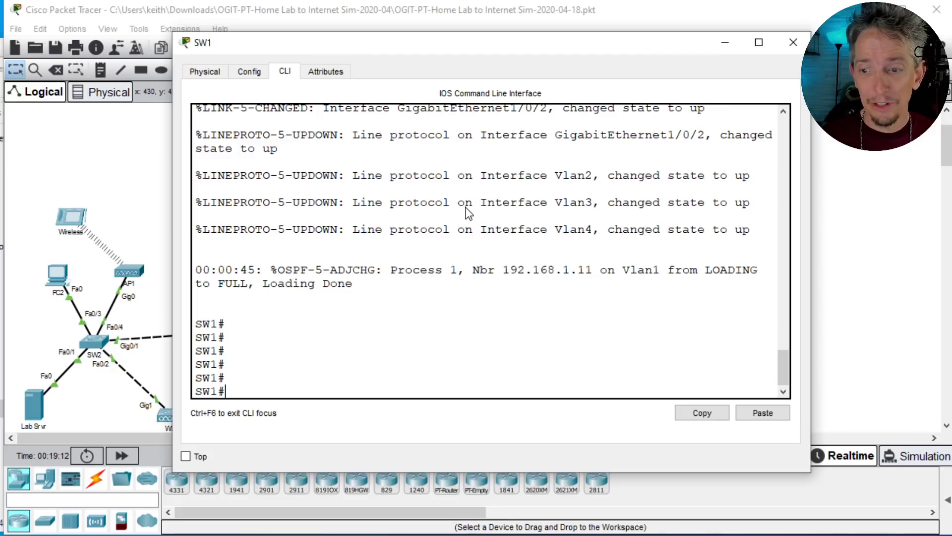
{"action": "type", "text": "show ip route"}
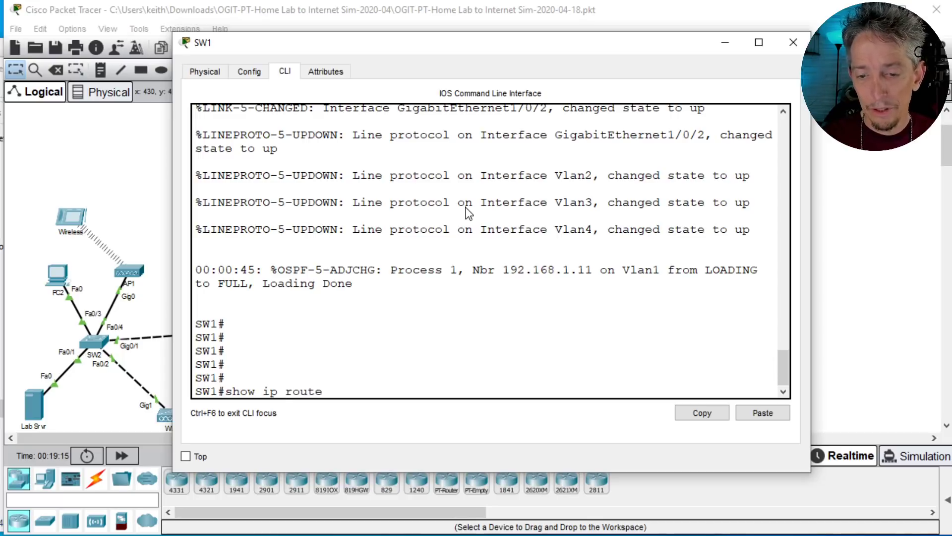
{"action": "key", "text": "Return"}
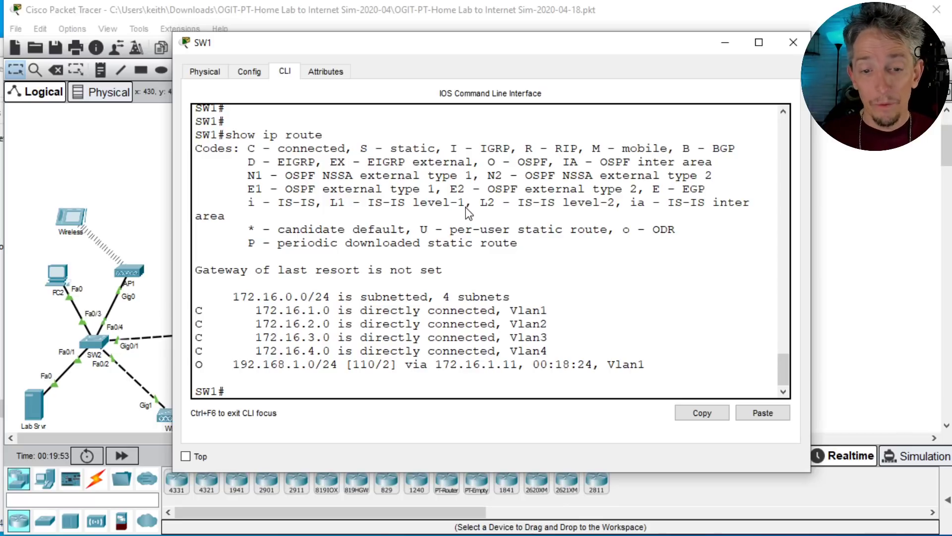
{"action": "left_click", "coordinate": [131, 165]}
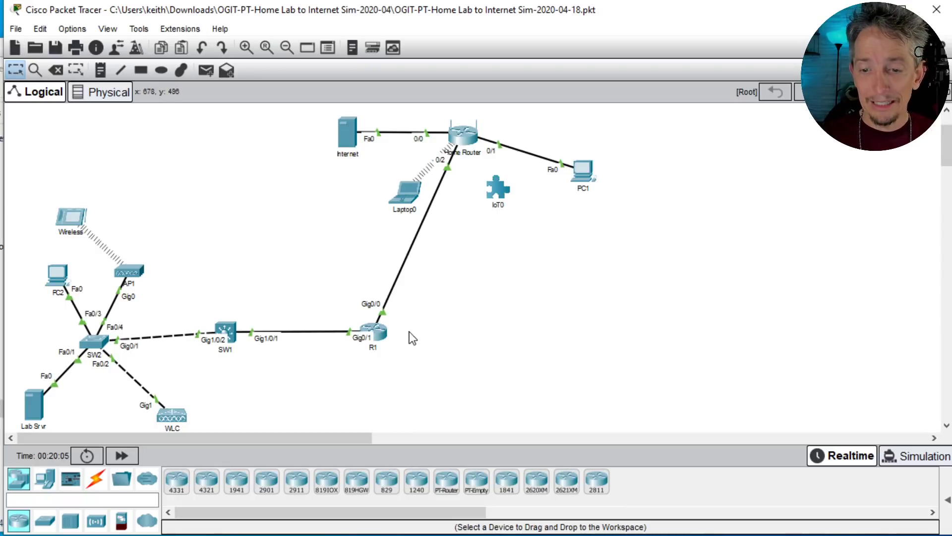
Step: Open R1's command-line interface and widen its window
{"action": "mouse_move", "coordinate": [383, 330]}
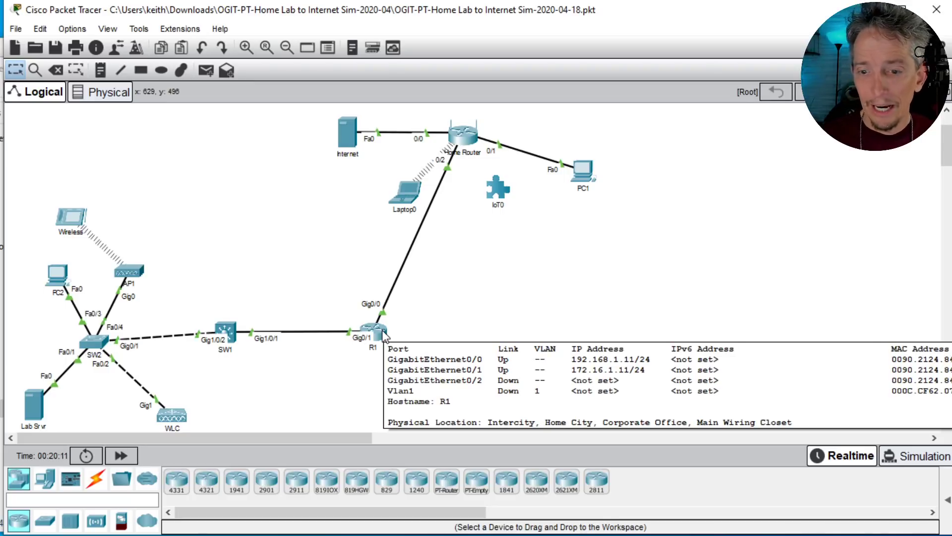
{"action": "left_click", "coordinate": [375, 331]}
{"action": "left_click_drag", "start_coordinate": [689, 218], "coordinate": [937, 219]}
{"action": "left_click", "coordinate": [385, 51]}
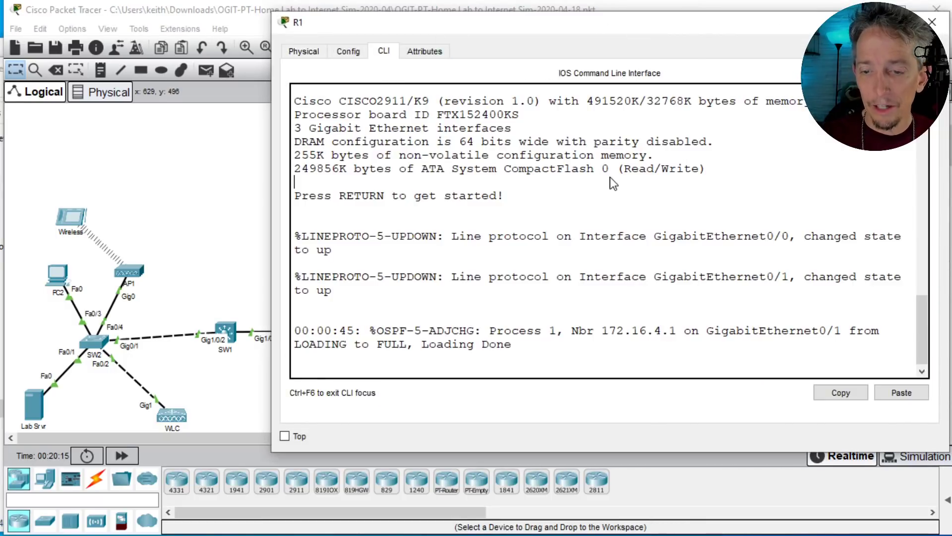
Step: Display R1's routing table with show ip route
{"action": "key", "text": "Return"}
{"action": "key", "text": "Return"}
{"action": "key", "text": "Return"}
{"action": "type", "text": "sh"}
{"action": "key", "text": "BackSpace"}
{"action": "key", "text": "BackSpace"}
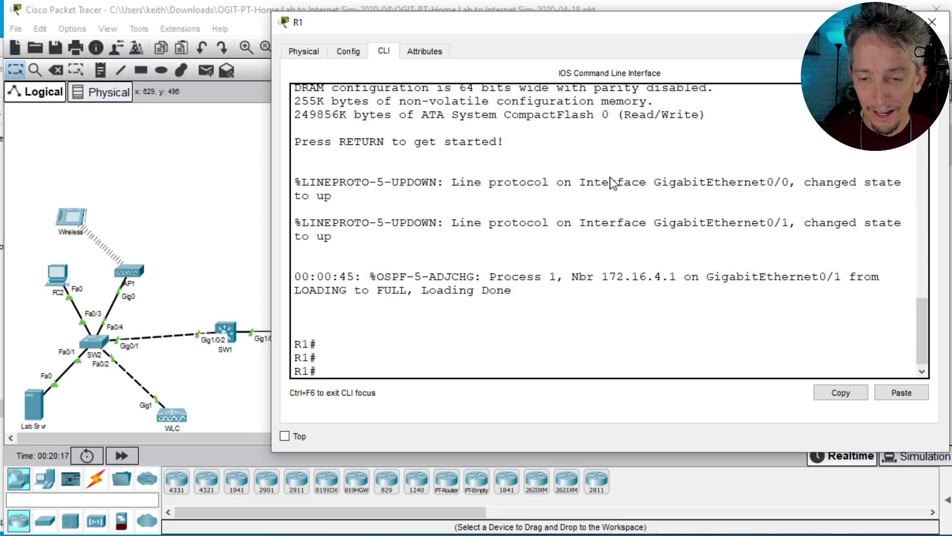
{"action": "type", "text": "show ip route"}
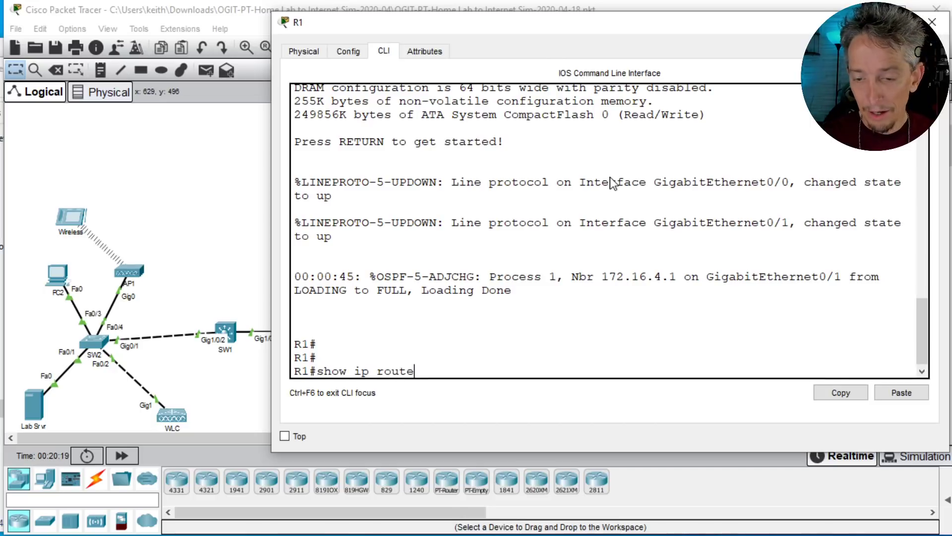
{"action": "key", "text": "Return"}
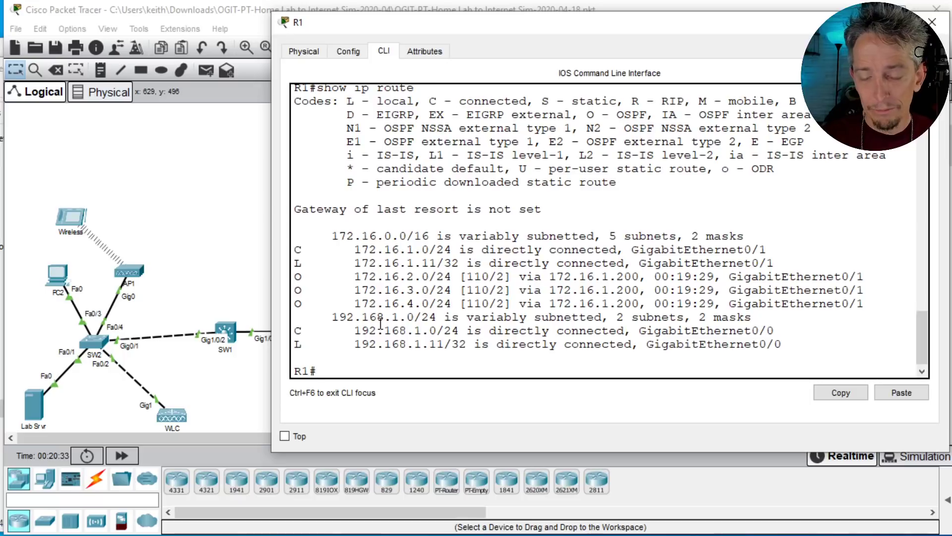
Step: Look up network 23.0.0.0 in R1's routing table with show ip route and return to the topology
{"action": "type", "text": "show ip route "}
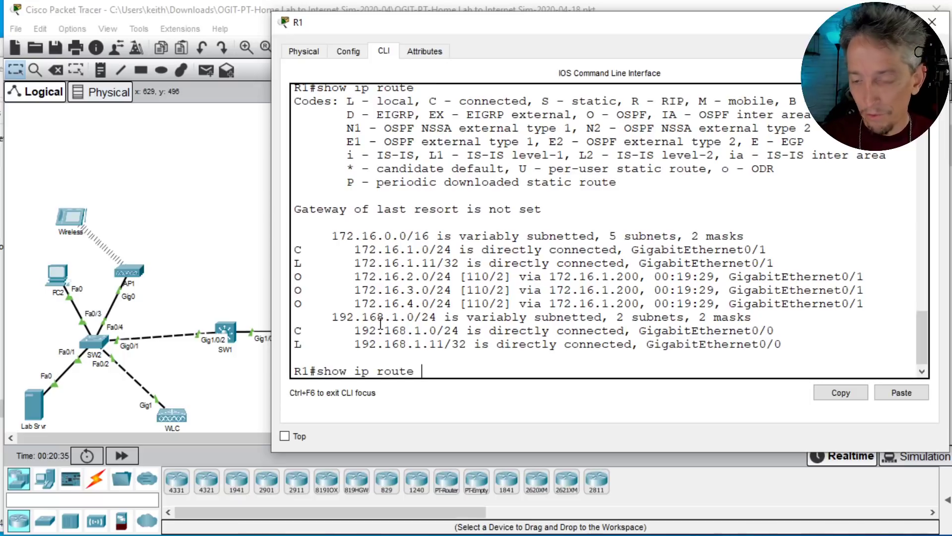
{"action": "type", "text": "23.0.0.0"}
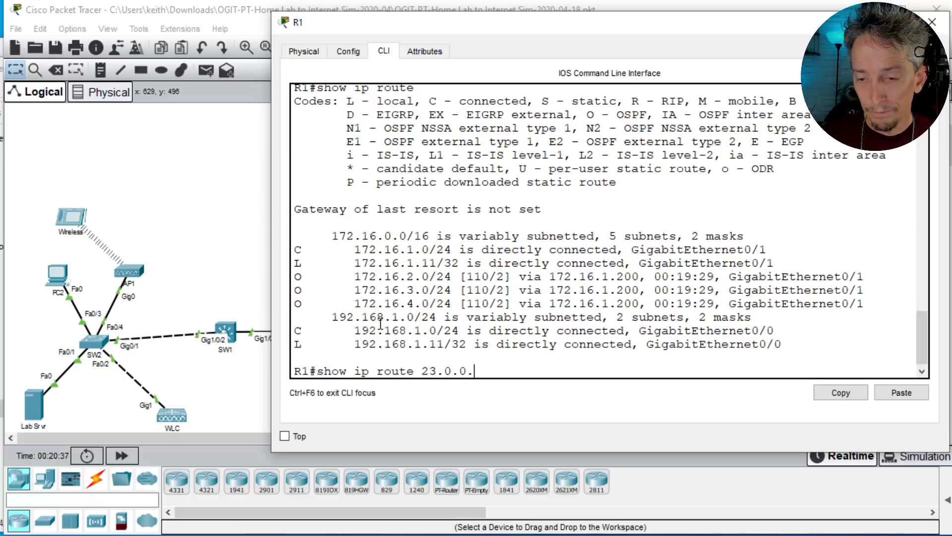
{"action": "key", "text": "Return"}
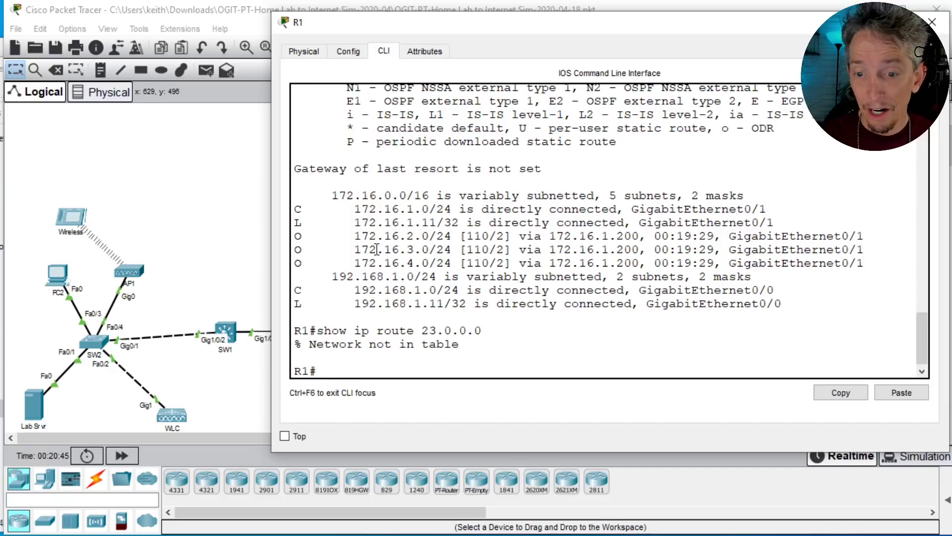
{"action": "left_click", "coordinate": [248, 223]}
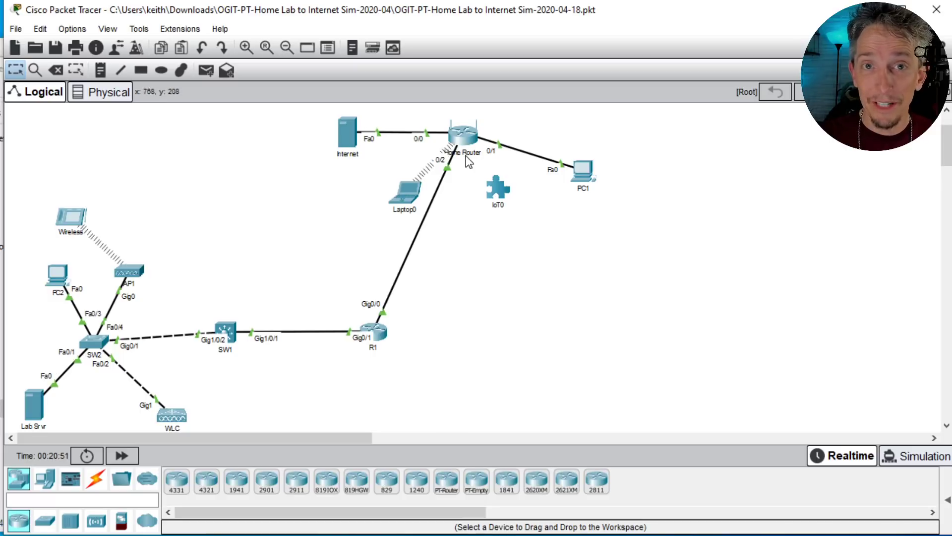
Step: Configure a static default route on R1 with ip route 0.0.0.0 0.0.0.0 192.168.1.1 and leave configuration mode
{"action": "mouse_move", "coordinate": [382, 336]}
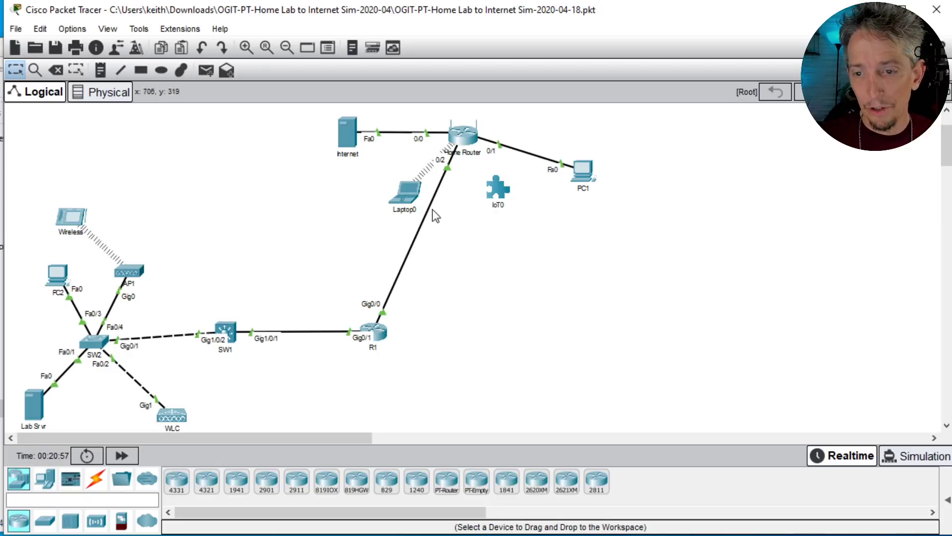
{"action": "left_click", "coordinate": [383, 338]}
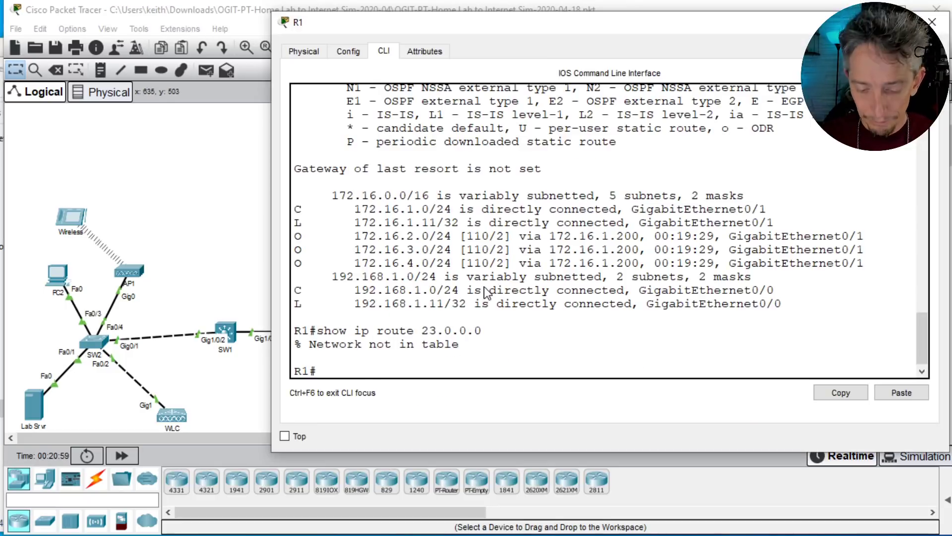
{"action": "type", "text": "conf t"}
{"action": "key", "text": "Return"}
{"action": "type", "text": "i"}
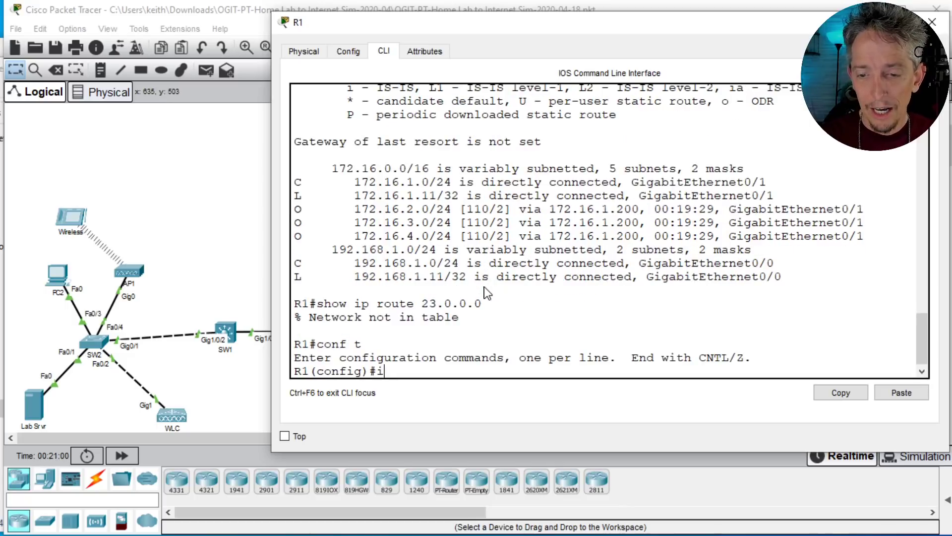
{"action": "type", "text": "p route 0.0.0.0 0.0.0.0"}
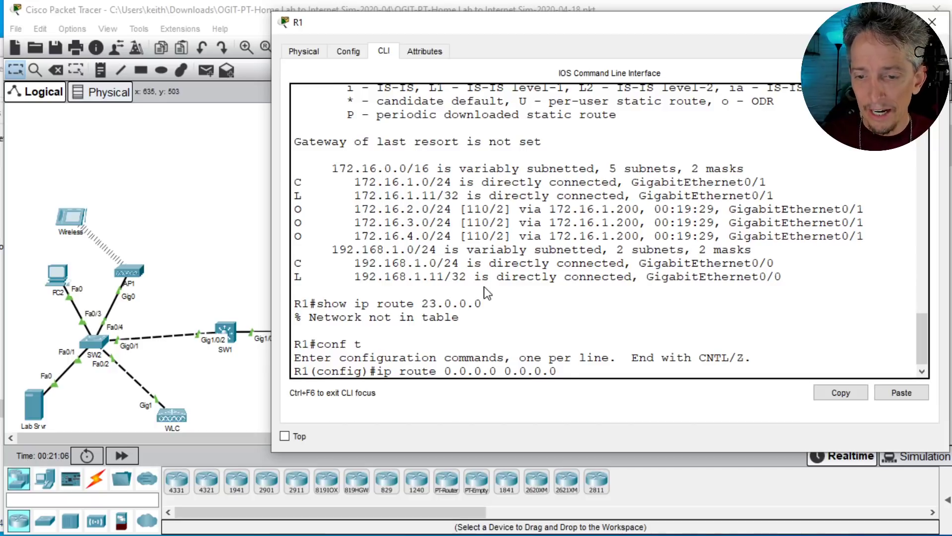
{"action": "type", "text": " 192.168.1.1"}
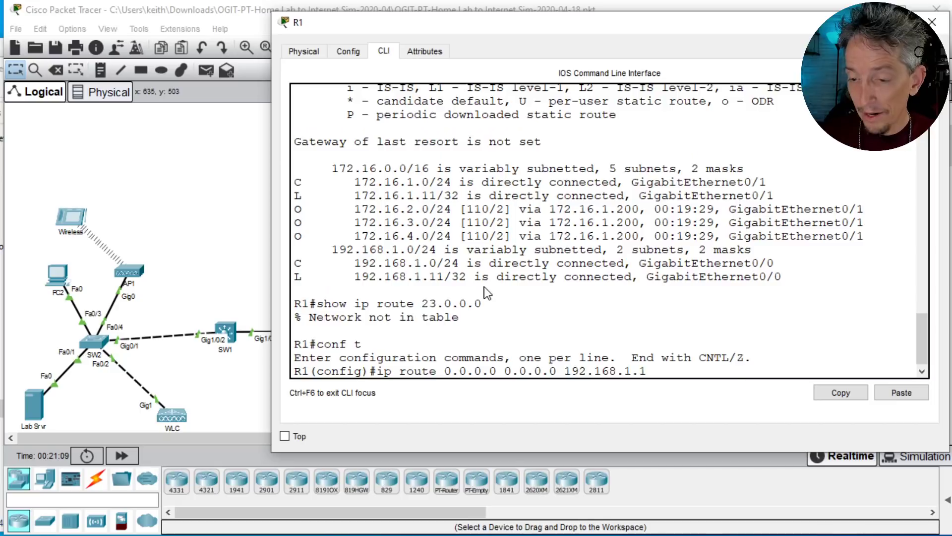
{"action": "key", "text": "Return"}
{"action": "type", "text": "end"}
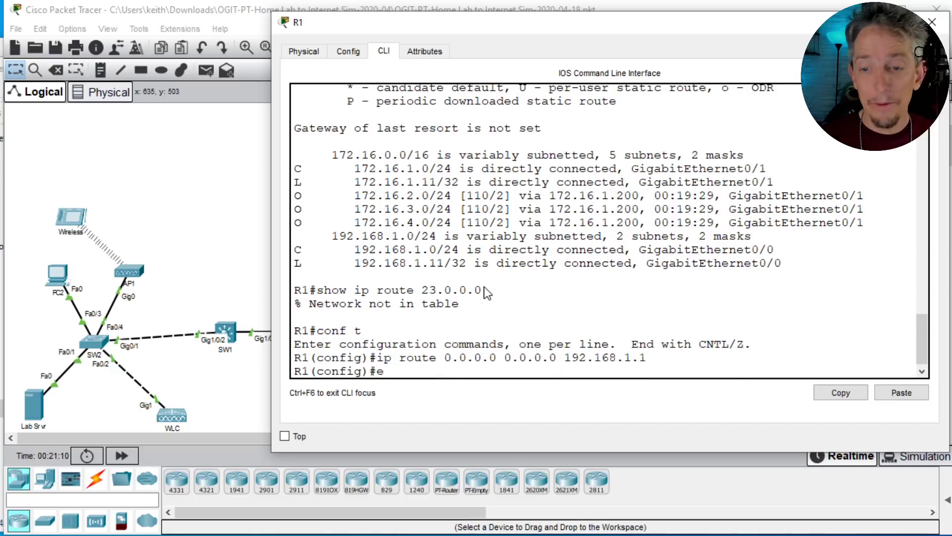
{"action": "key", "text": "Return"}
Step: Display R1's routing table with show ip route and highlight the static default route entry
{"action": "key", "text": "Return"}
{"action": "type", "text": "show ip route"}
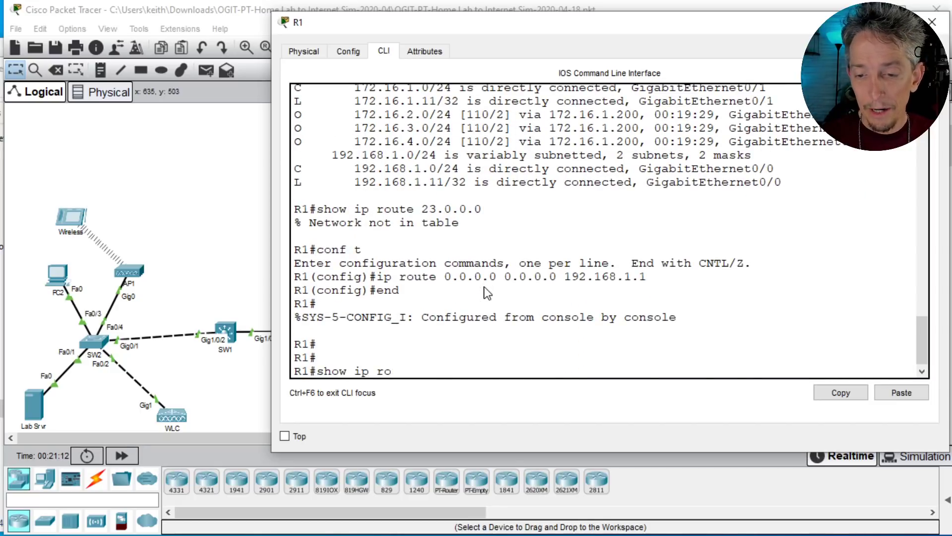
{"action": "key", "text": "Return"}
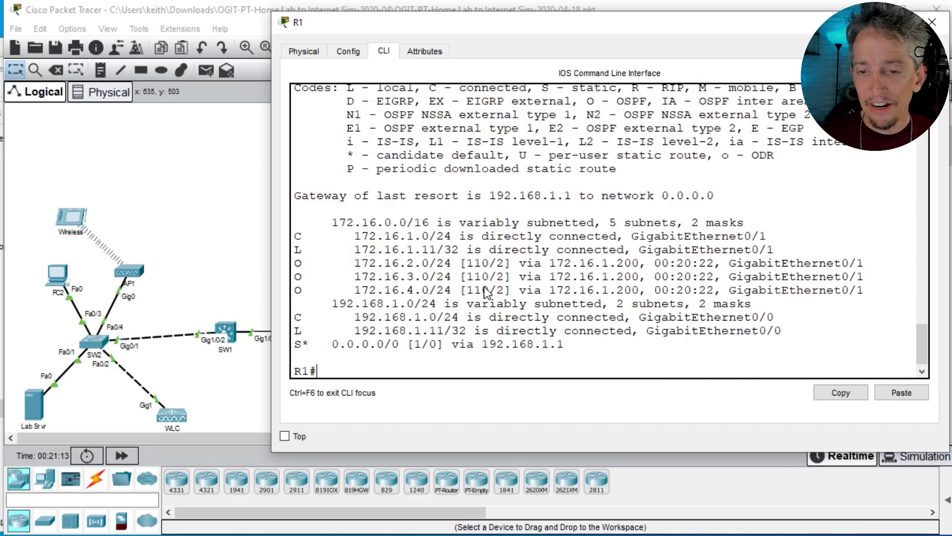
{"action": "triple_click", "coordinate": [408, 345]}
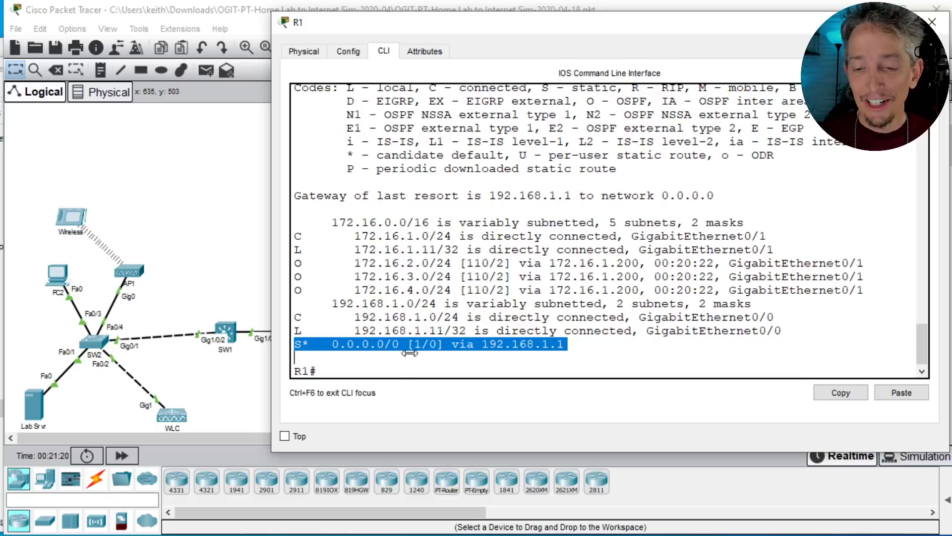
Step: Ping the Home Router at 192.168.1.1 from R1
{"action": "type", "text": "p"}
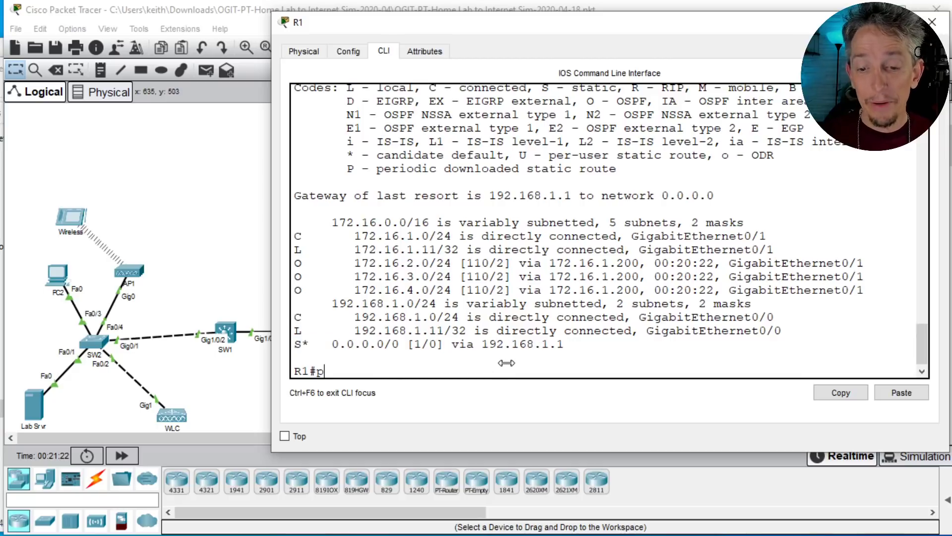
{"action": "type", "text": "ing 192.1683.1."}
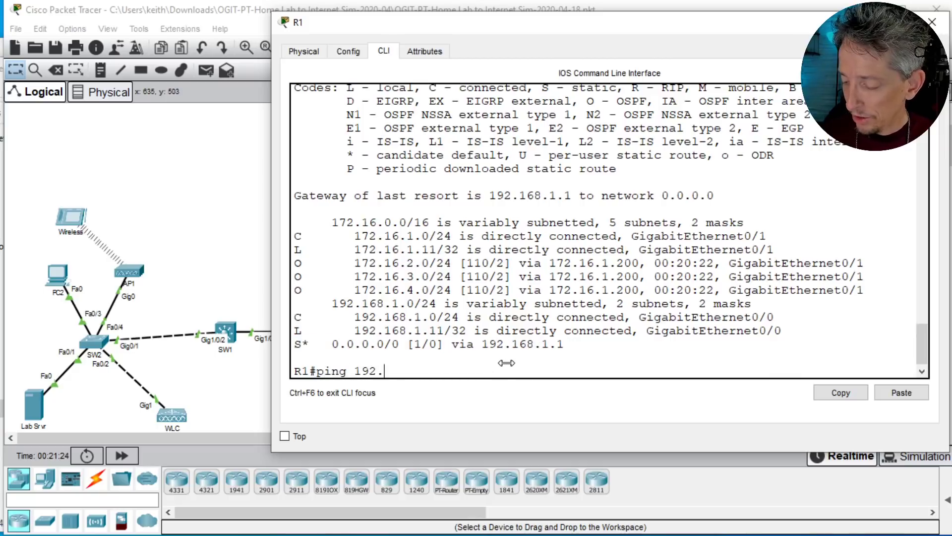
{"action": "key", "text": "BackSpace"}
{"action": "key", "text": "BackSpace"}
{"action": "key", "text": "BackSpace"}
{"action": "key", "text": "BackSpace"}
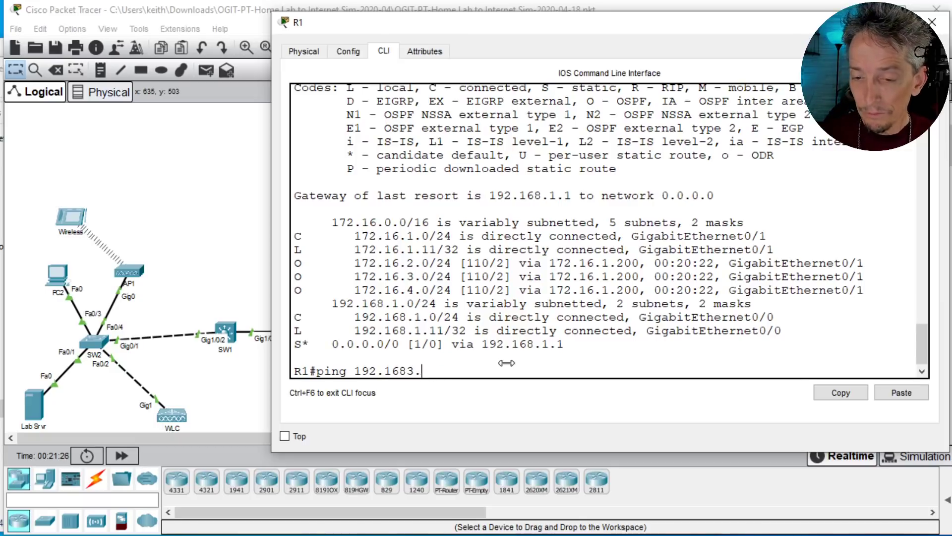
{"action": "type", "text": ".1.1"}
{"action": "key", "text": "Return"}
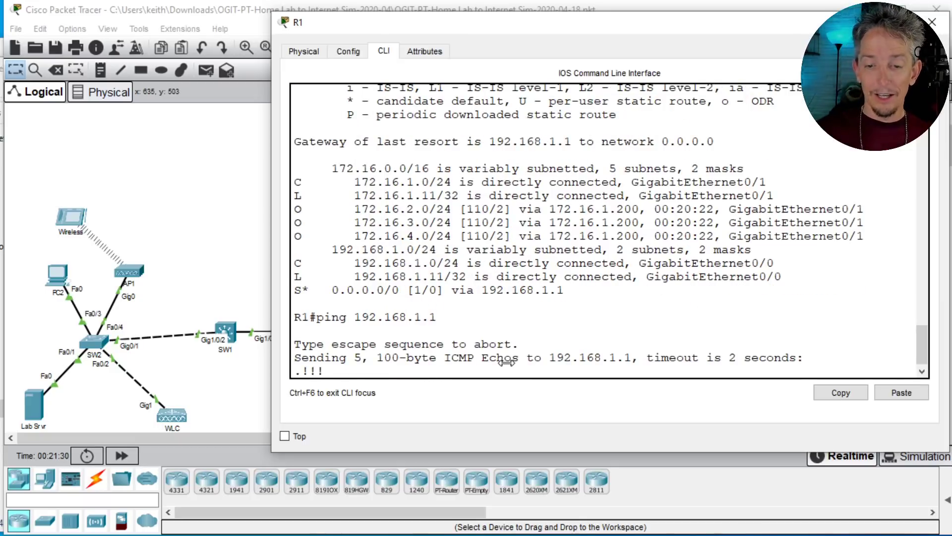
{"action": "key", "text": "Return"}
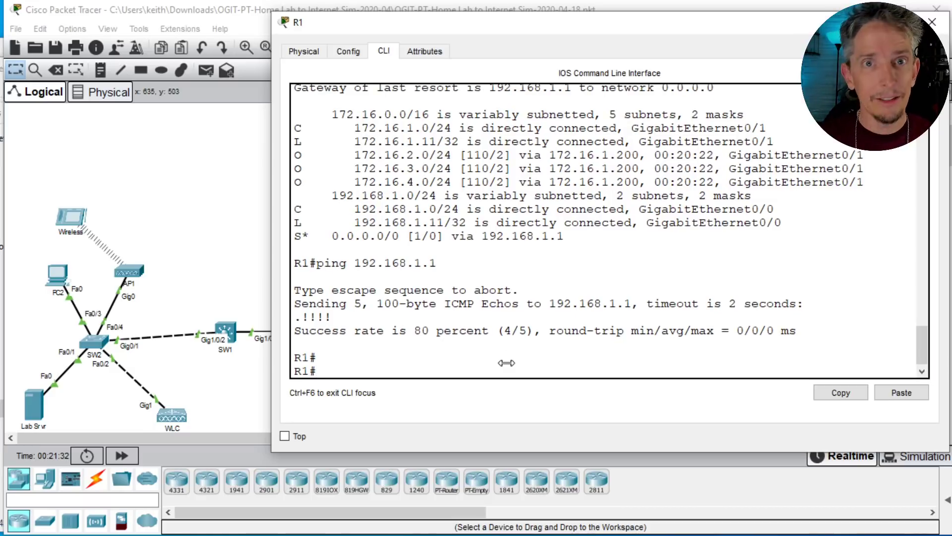
Step: Repeat the ping to 192.168.1.1 from R1 and return to the topology
{"action": "key", "text": "Up"}
{"action": "key", "text": "Return"}
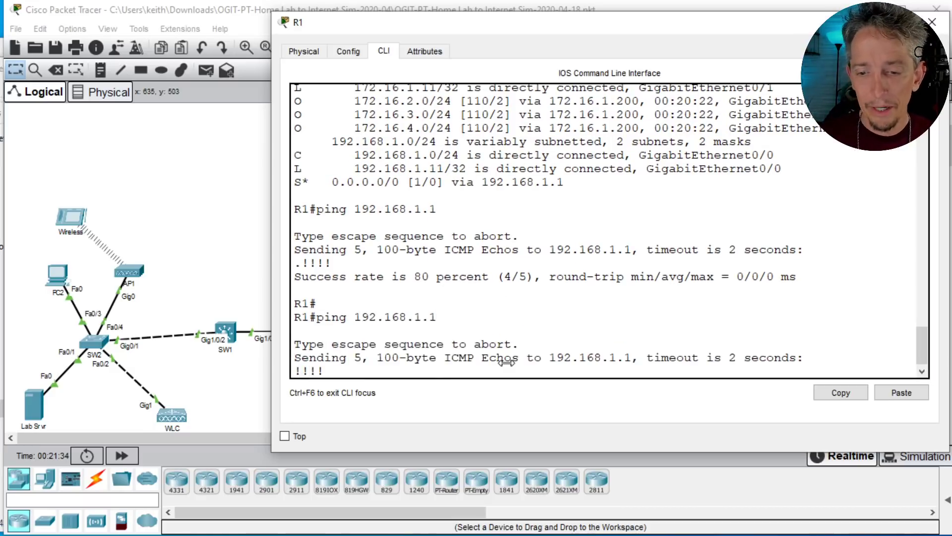
{"action": "key", "text": "Return"}
{"action": "key", "text": "Return"}
{"action": "key", "text": "Return"}
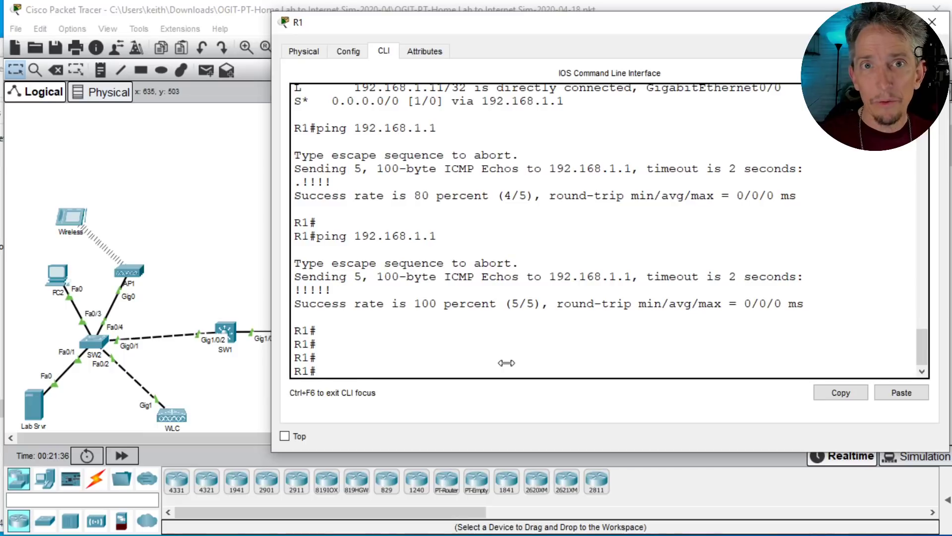
{"action": "left_click", "coordinate": [240, 229]}
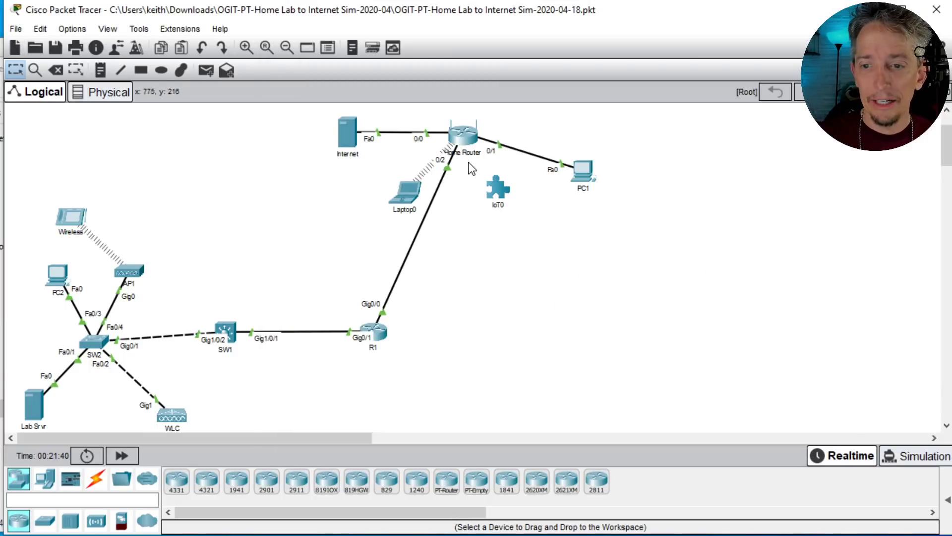
Step: Annotate the topology with arrows along the R1, Home Router and Internet path and the label PAT, and clear the annotations
{"action": "mouse_move", "coordinate": [469, 155]}
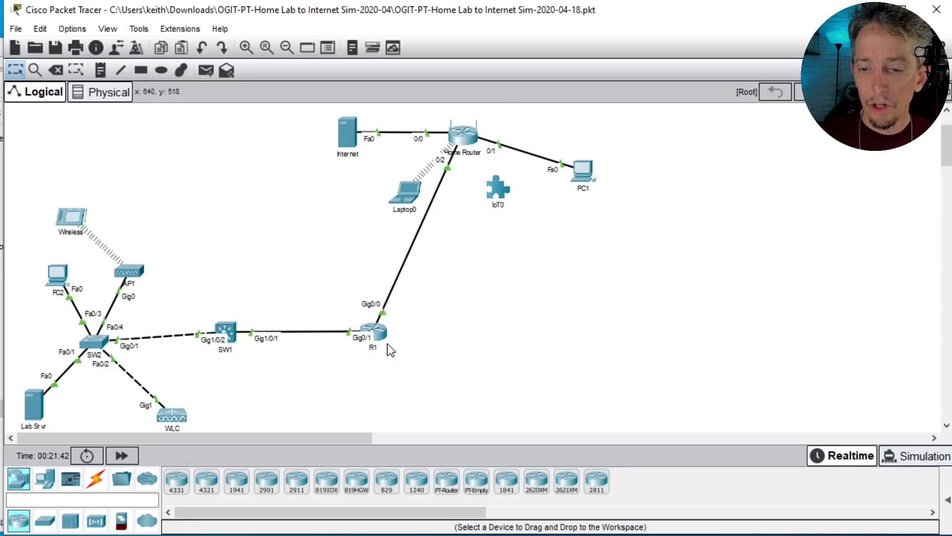
{"action": "mouse_move", "coordinate": [380, 344]}
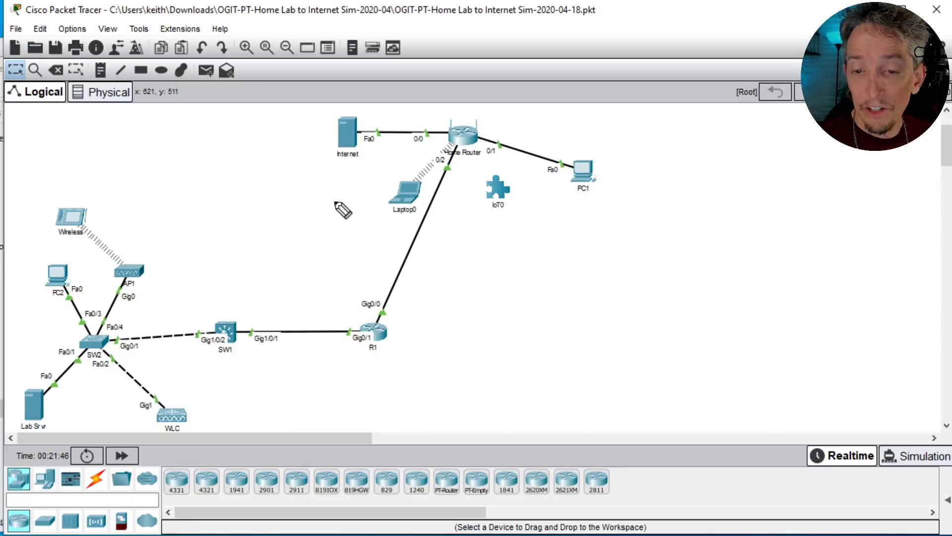
{"action": "left_click_drag", "start_coordinate": [333, 203], "coordinate": [350, 174]}
{"action": "mouse_move", "coordinate": [393, 329]}
{"action": "left_mouse_down"}
{"action": "mouse_move", "coordinate": [413, 305]}
{"action": "mouse_move", "coordinate": [460, 184]}
{"action": "mouse_move", "coordinate": [470, 189]}
{"action": "left_mouse_up"}
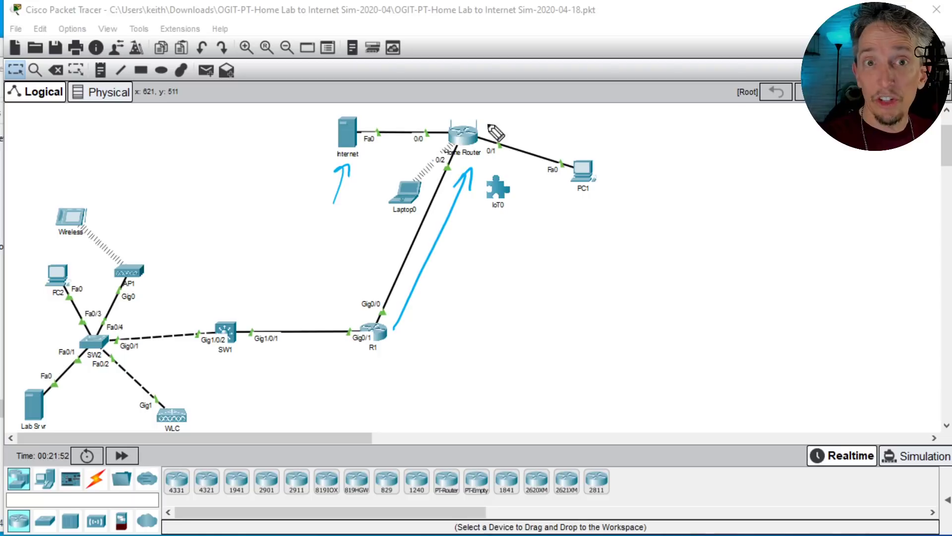
{"action": "left_click_drag", "start_coordinate": [581, 142], "coordinate": [584, 137]}
{"action": "left_click_drag", "start_coordinate": [594, 141], "coordinate": [605, 135]}
{"action": "left_click_drag", "start_coordinate": [608, 127], "coordinate": [619, 125]}
{"action": "left_click_drag", "start_coordinate": [613, 127], "coordinate": [614, 140]}
{"action": "left_click_drag", "start_coordinate": [584, 148], "coordinate": [630, 143]}
{"action": "left_click_drag", "start_coordinate": [619, 125], "coordinate": [635, 122]}
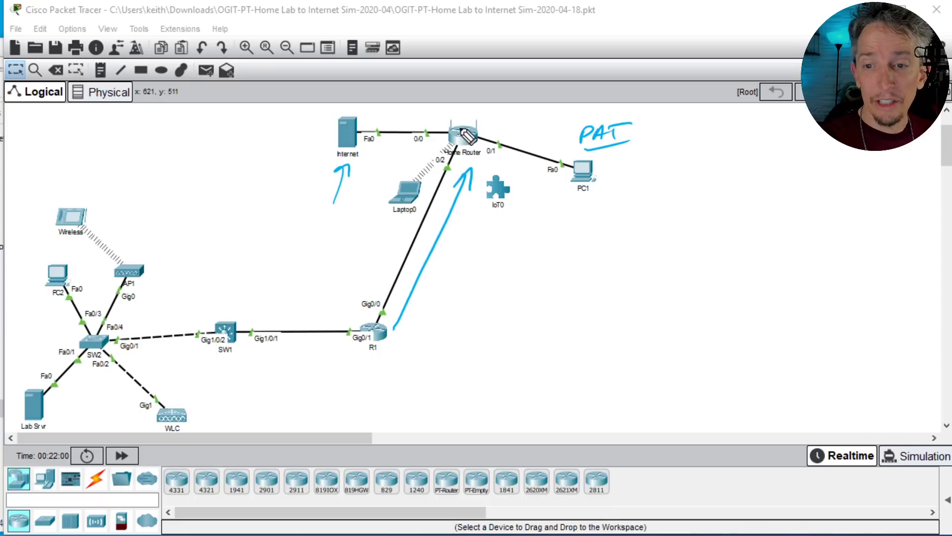
{"action": "mouse_move", "coordinate": [435, 129]}
{"action": "left_mouse_down"}
{"action": "mouse_move", "coordinate": [441, 122]}
{"action": "mouse_move", "coordinate": [373, 117]}
{"action": "mouse_move", "coordinate": [382, 127]}
{"action": "left_mouse_up"}
{"action": "mouse_move", "coordinate": [342, 162]}
{"action": "left_mouse_down"}
{"action": "mouse_move", "coordinate": [441, 141]}
{"action": "mouse_move", "coordinate": [424, 231]}
{"action": "left_mouse_up"}
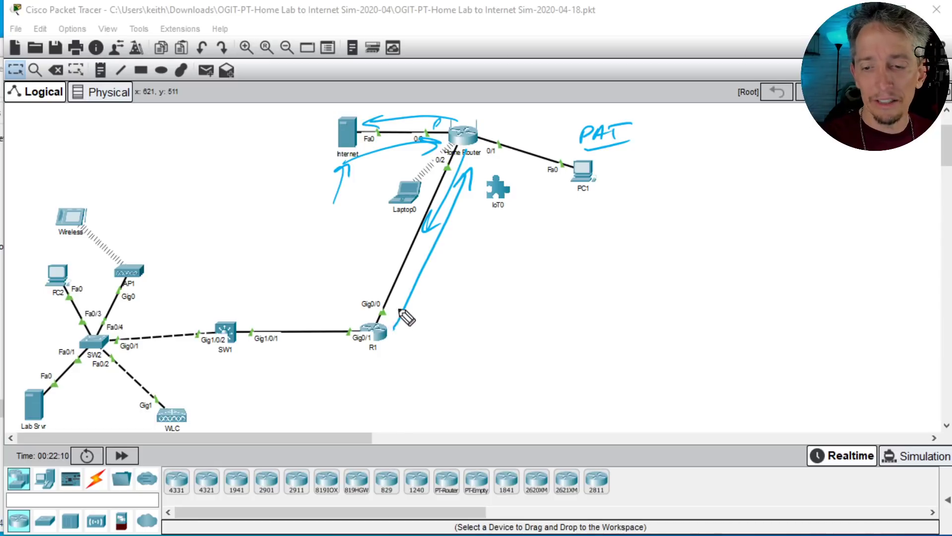
{"action": "mouse_move", "coordinate": [460, 108]}
{"action": "left_mouse_down"}
{"action": "mouse_move", "coordinate": [450, 115]}
{"action": "mouse_move", "coordinate": [459, 121]}
{"action": "left_mouse_up"}
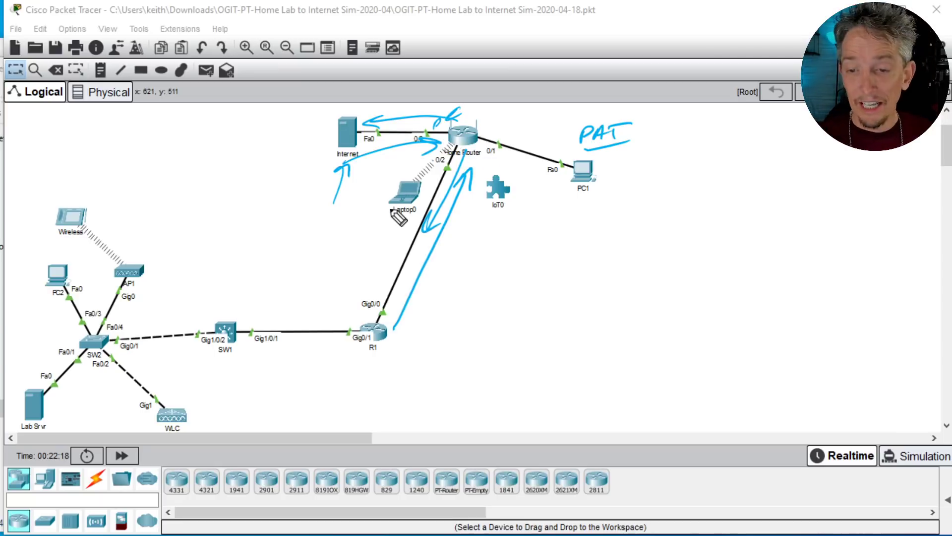
{"action": "key", "text": "Escape"}
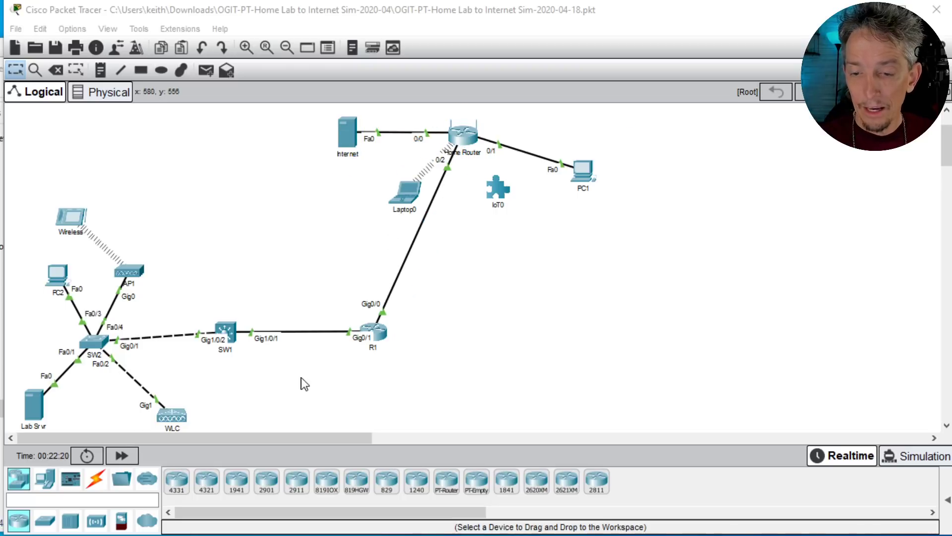
Step: Trace the route from R1 to 23.1.2.2 with traceroute
{"action": "left_click", "coordinate": [381, 331]}
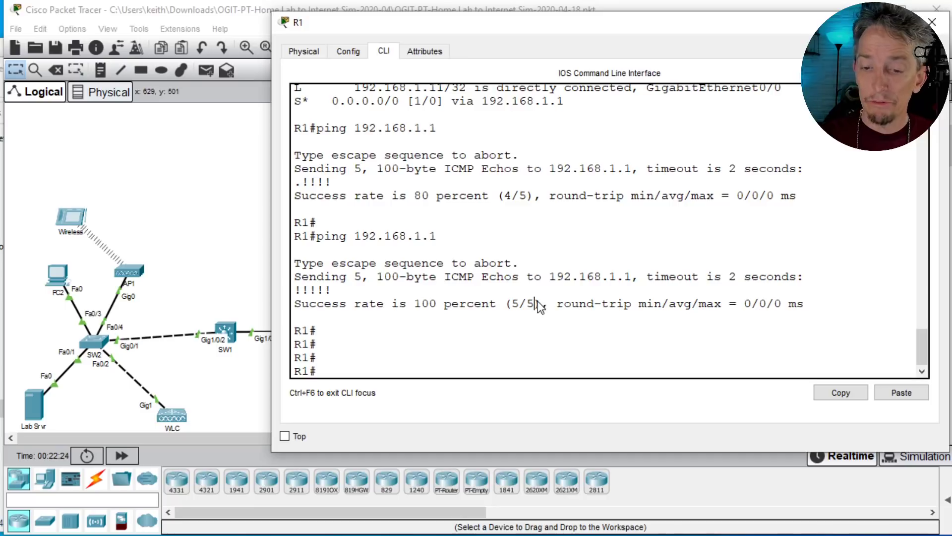
{"action": "type", "text": "trace"}
{"action": "key", "text": "Tab"}
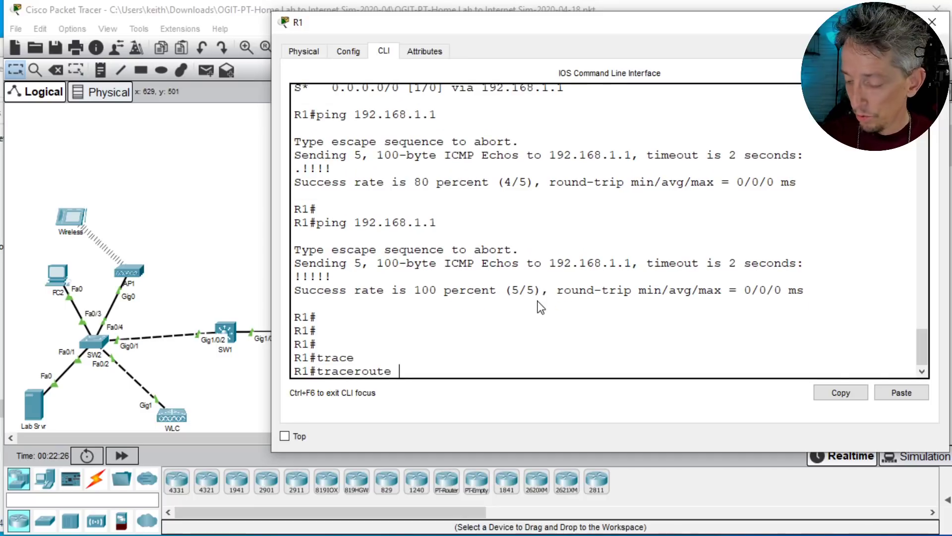
{"action": "type", "text": "23.1.2.2"}
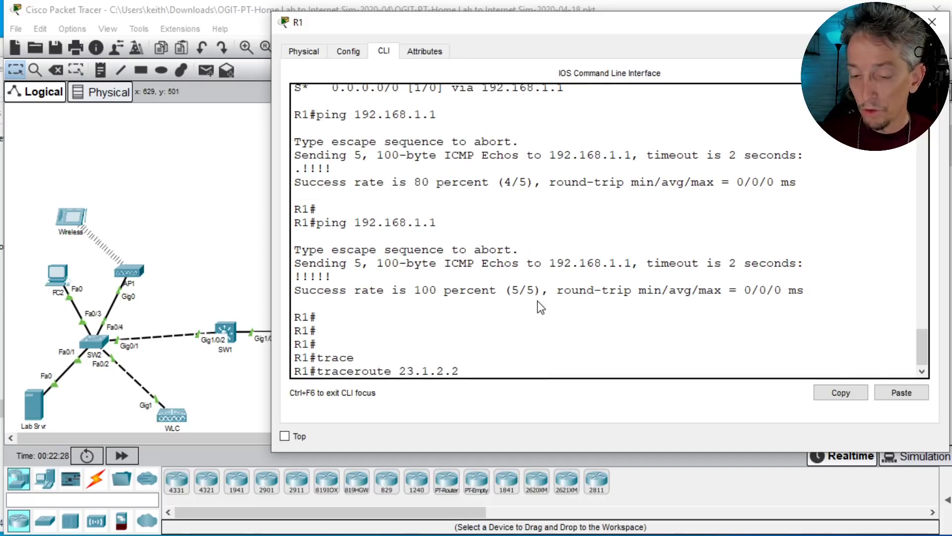
{"action": "key", "text": "Return"}
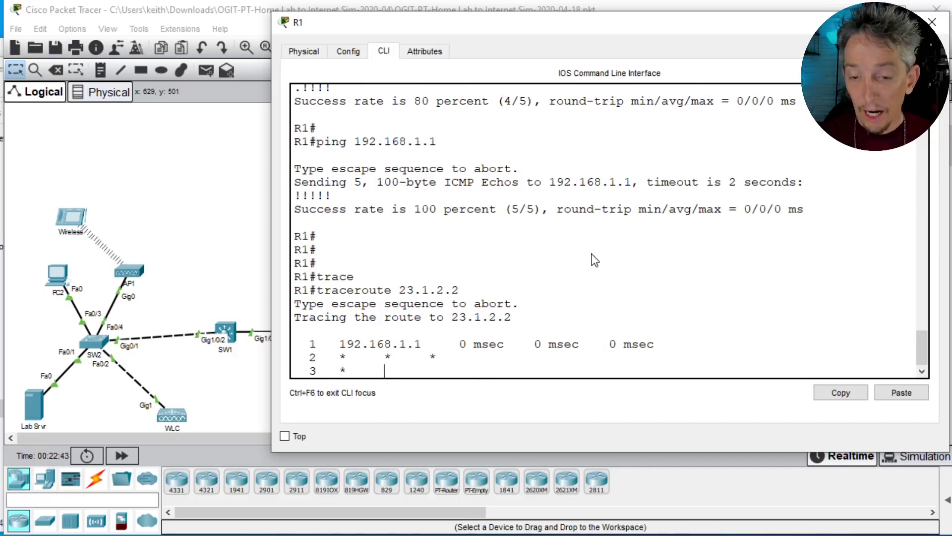
{"action": "left_click", "coordinate": [664, 225]}
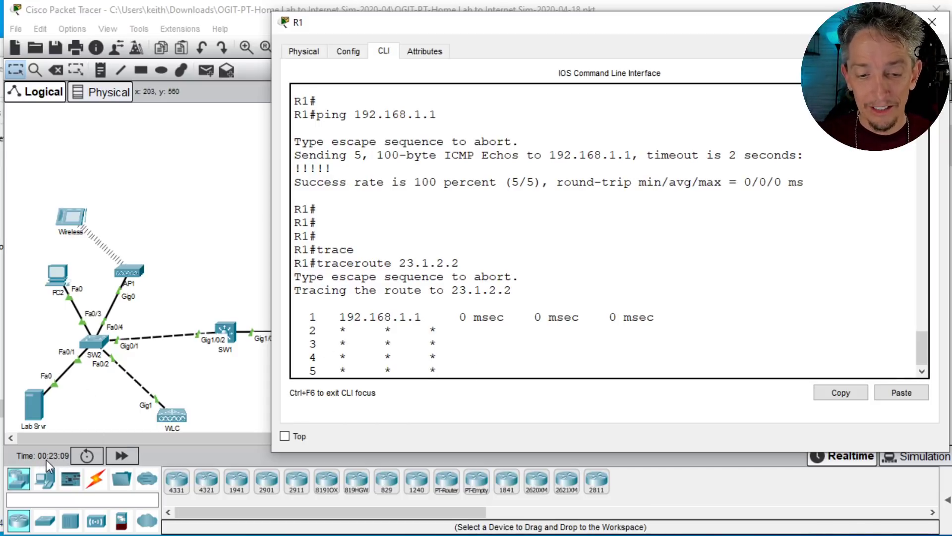
Step: Fast-forward the simulation time until the traceroute finishes and reopen R1's command line at a fresh prompt
{"action": "left_click", "coordinate": [126, 454]}
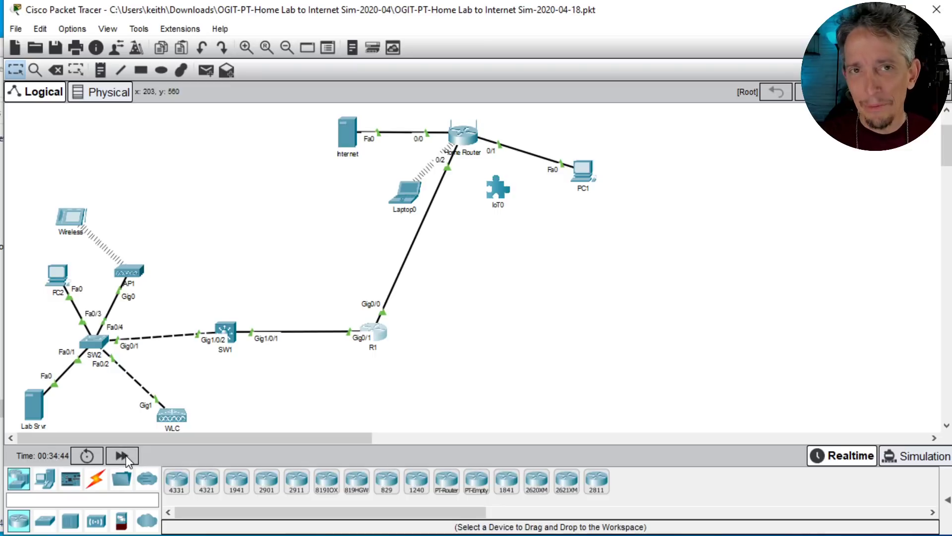
{"action": "left_click", "coordinate": [377, 333]}
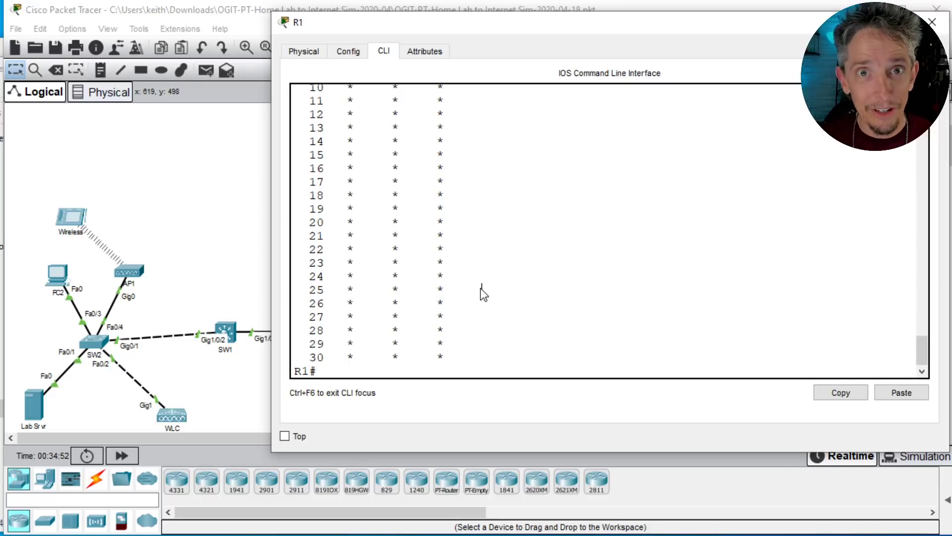
{"action": "key", "text": "Return"}
{"action": "key", "text": "Return"}
{"action": "key", "text": "Return"}
{"action": "key", "text": "Return"}
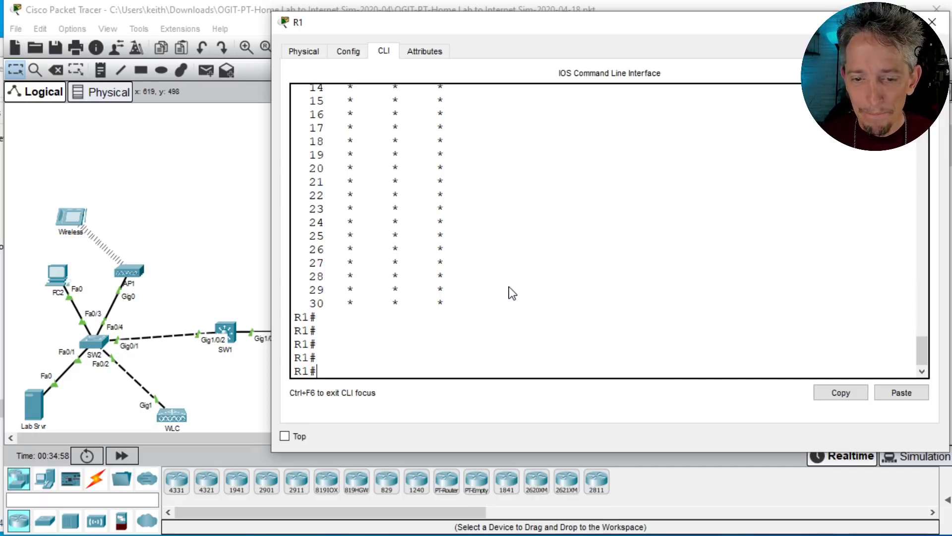
Step: Ping the Internet address 23.1.2.2 from R1
{"action": "type", "text": "pi"}
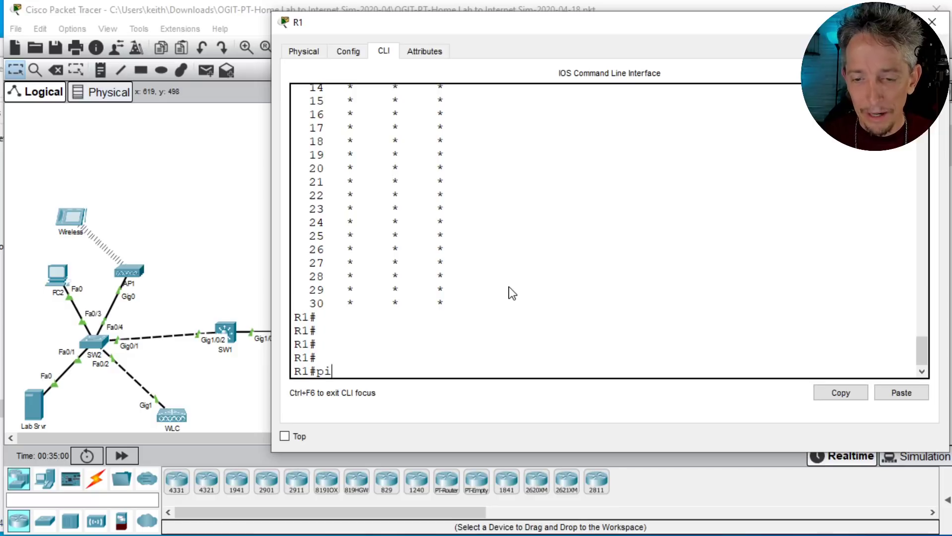
{"action": "type", "text": "ng 23.1.2.2"}
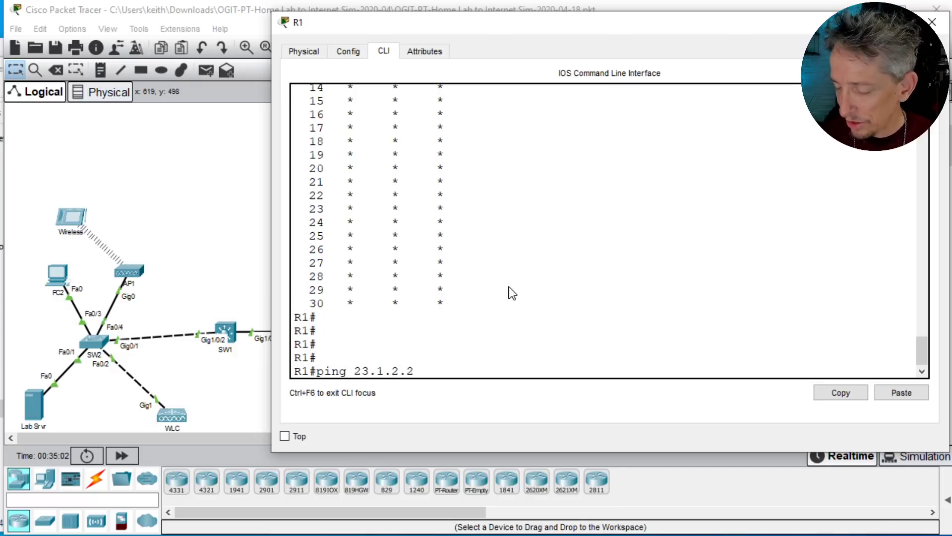
{"action": "key", "text": "Return"}
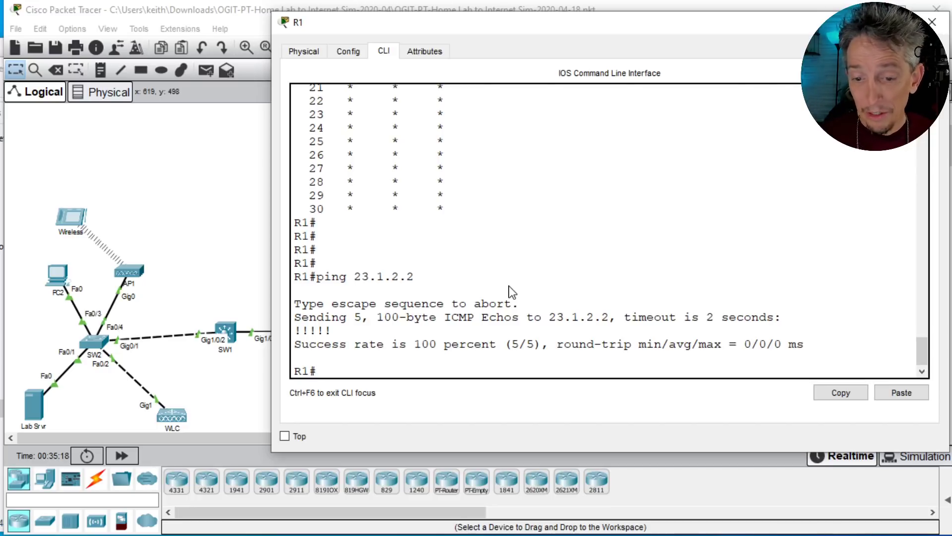
Step: Return to the topology, mark the R1, Home Router and Internet path with arrows and a PAT note, and clear the marks
{"action": "left_click", "coordinate": [178, 172]}
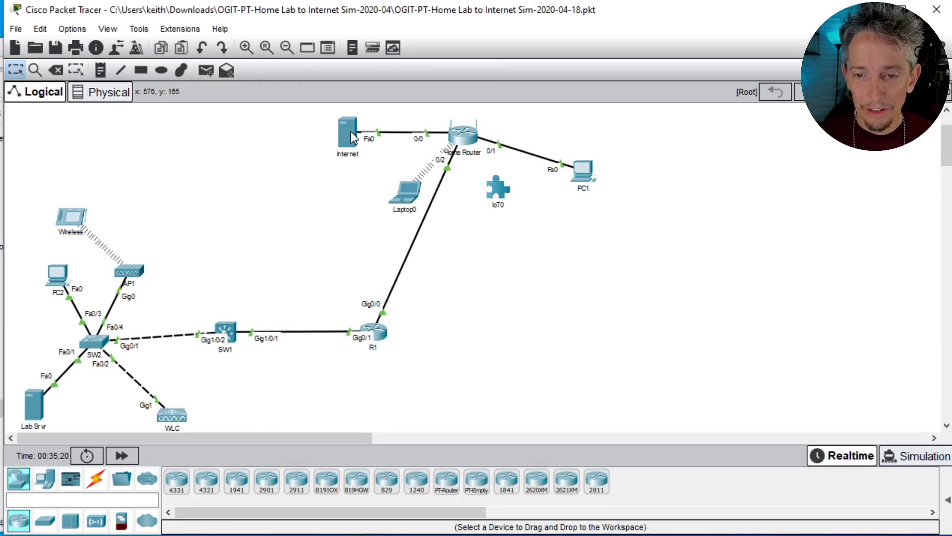
{"action": "mouse_move", "coordinate": [381, 337]}
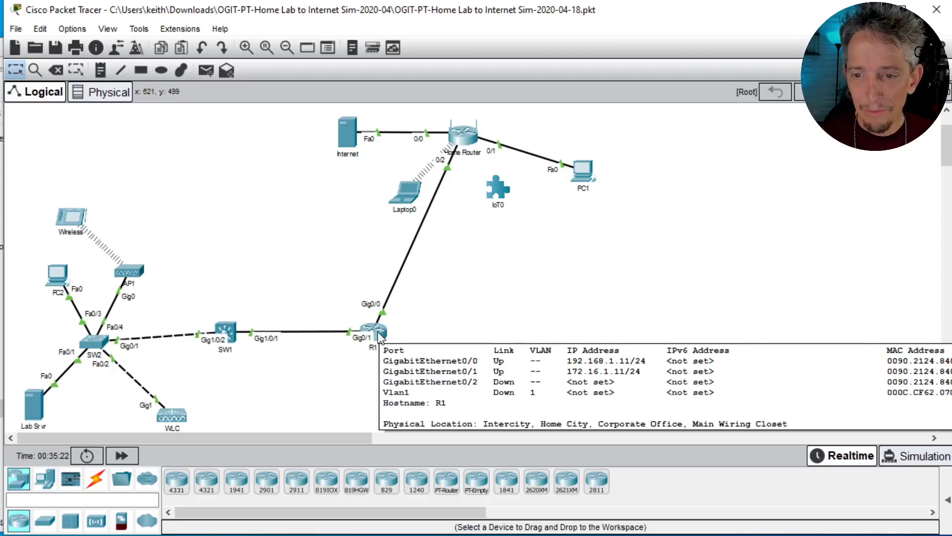
{"action": "mouse_move", "coordinate": [343, 146]}
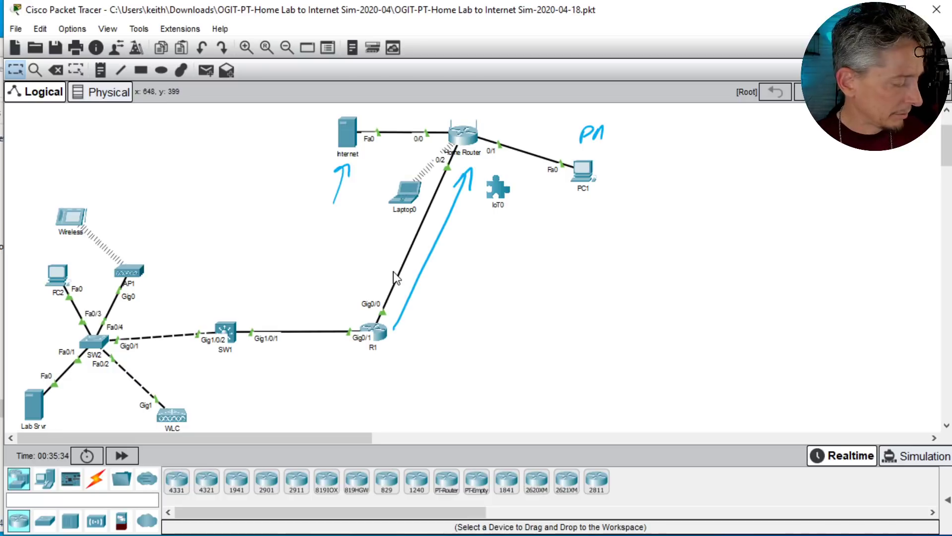
{"action": "key", "text": "ctrl+shift+7"}
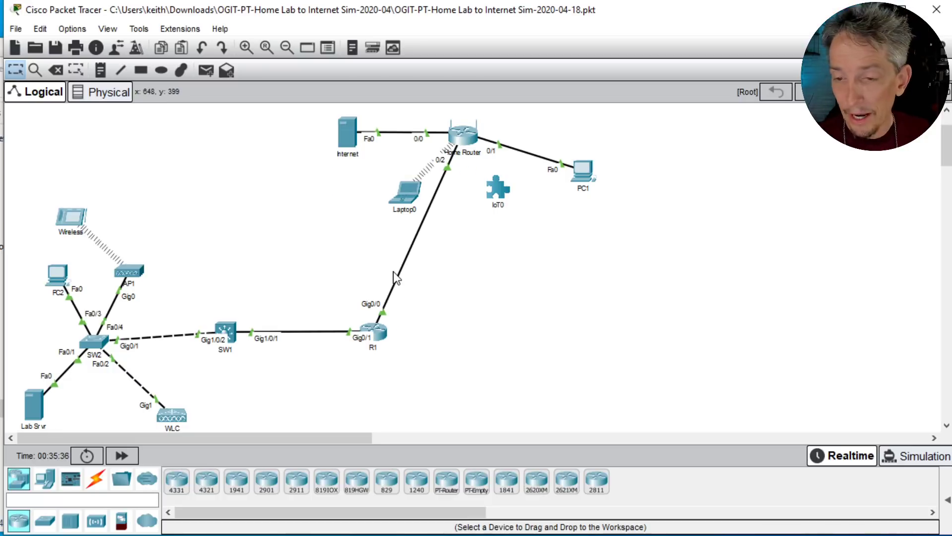
Step: Annotate the path from the Wireless tablet through SW1, R1 and Home Router to the Internet, add the note 172.16.1.11, and clear the annotations
{"action": "mouse_move", "coordinate": [399, 330]}
{"action": "left_mouse_down"}
{"action": "mouse_move", "coordinate": [415, 300]}
{"action": "mouse_move", "coordinate": [420, 306]}
{"action": "left_mouse_up"}
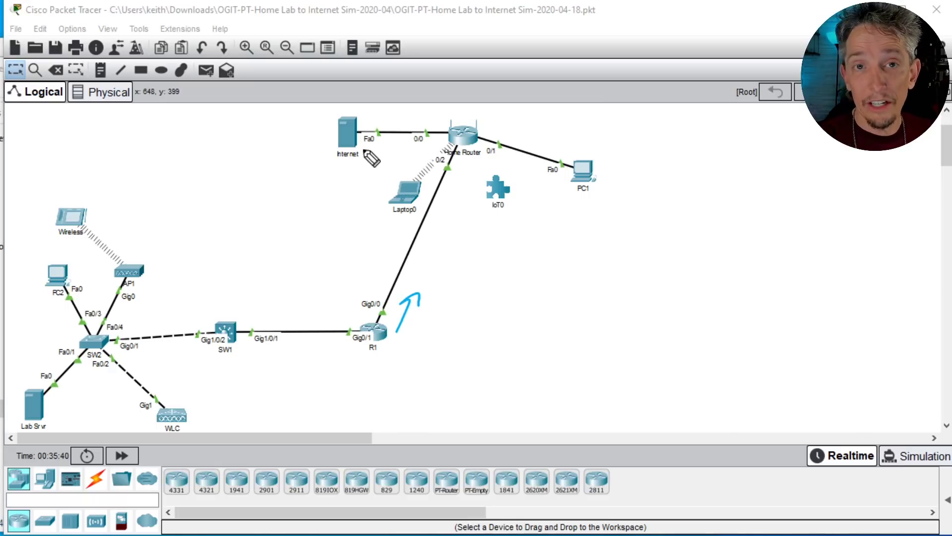
{"action": "left_click_drag", "start_coordinate": [430, 294], "coordinate": [461, 169]}
{"action": "mouse_move", "coordinate": [455, 111]}
{"action": "left_mouse_down"}
{"action": "mouse_move", "coordinate": [404, 110]}
{"action": "mouse_move", "coordinate": [406, 101]}
{"action": "left_mouse_up"}
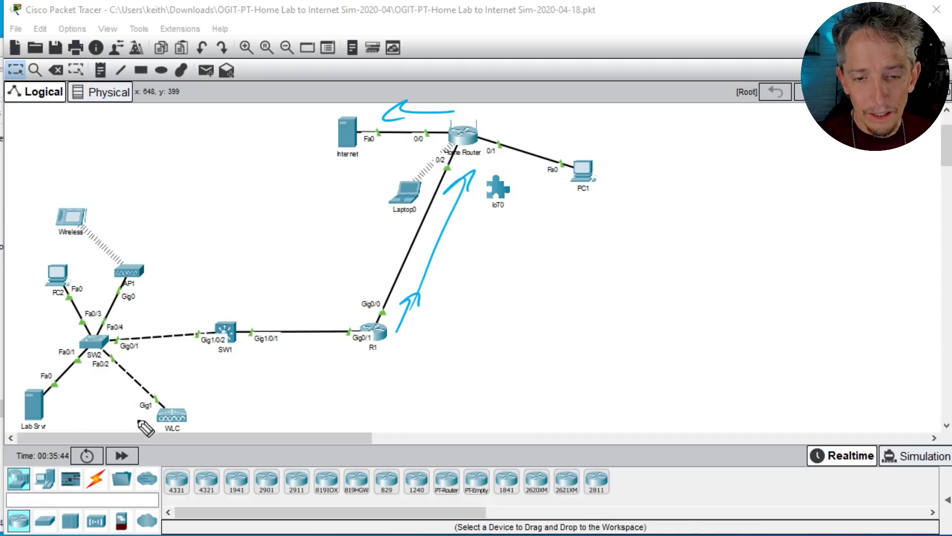
{"action": "left_click_drag", "start_coordinate": [64, 201], "coordinate": [243, 306]}
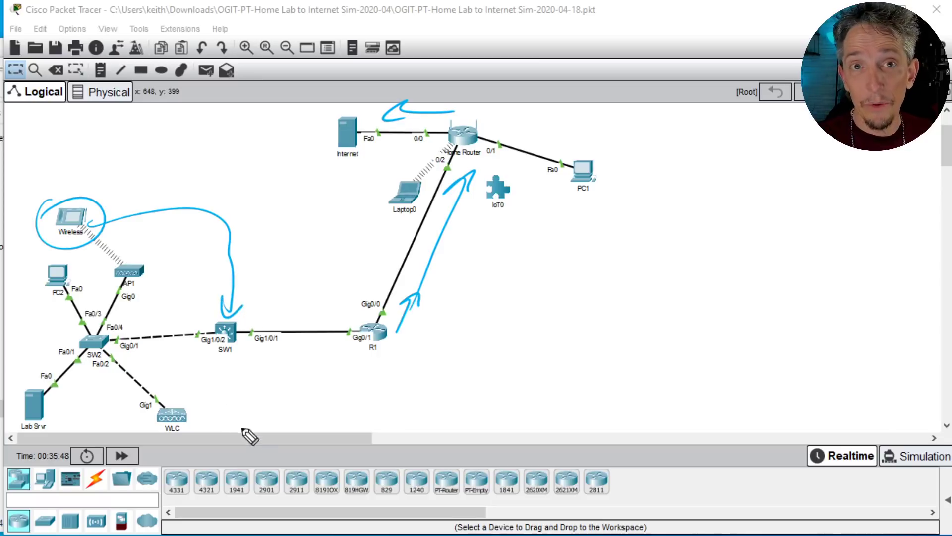
{"action": "left_click_drag", "start_coordinate": [101, 181], "coordinate": [182, 136]}
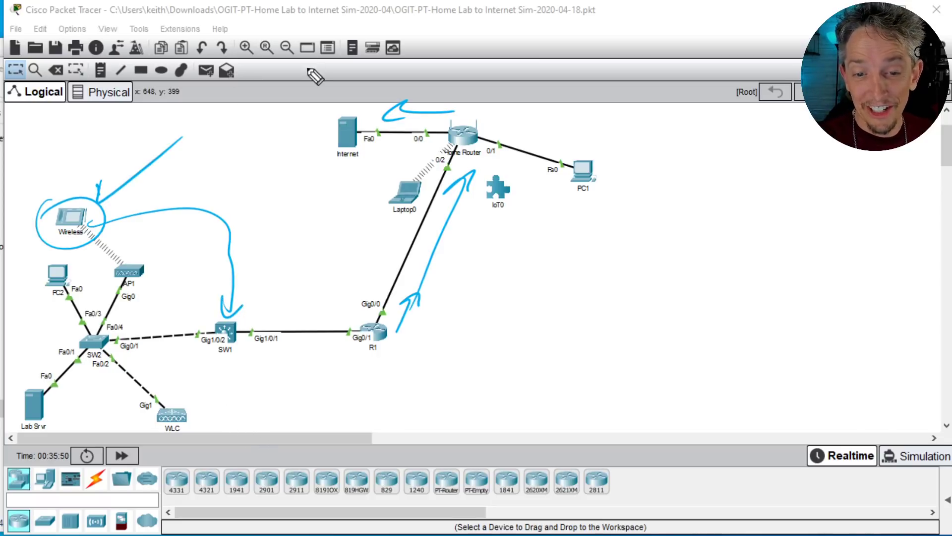
{"action": "mouse_move", "coordinate": [241, 355]}
{"action": "left_mouse_down"}
{"action": "mouse_move", "coordinate": [230, 358]}
{"action": "mouse_move", "coordinate": [302, 355]}
{"action": "mouse_move", "coordinate": [304, 368]}
{"action": "left_mouse_up"}
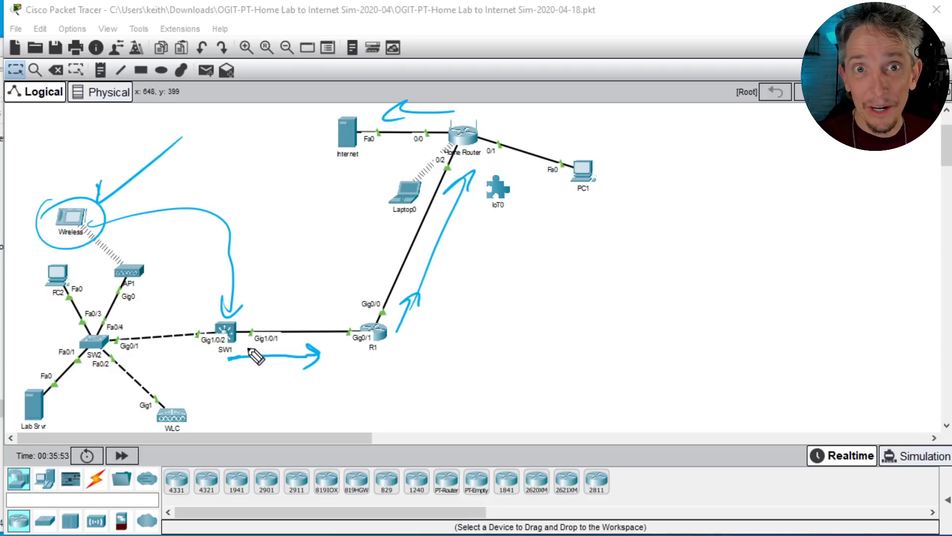
{"action": "left_click_drag", "start_coordinate": [212, 380], "coordinate": [221, 370]}
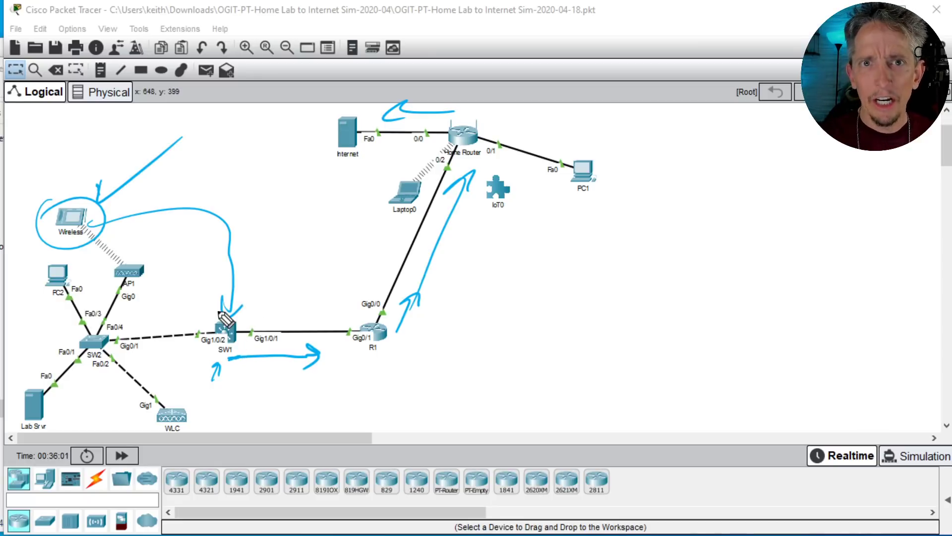
{"action": "left_click_drag", "start_coordinate": [291, 297], "coordinate": [318, 317]}
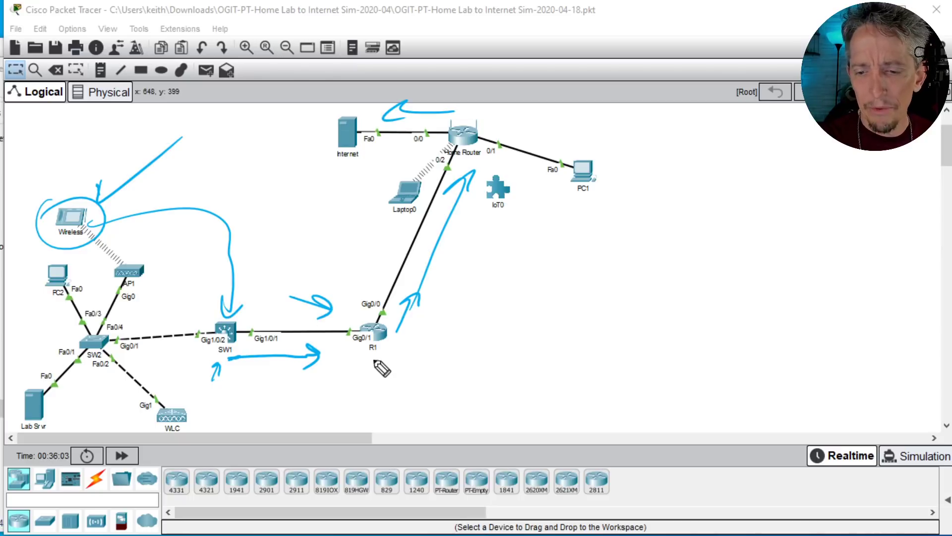
{"action": "left_click_drag", "start_coordinate": [309, 380], "coordinate": [415, 387]}
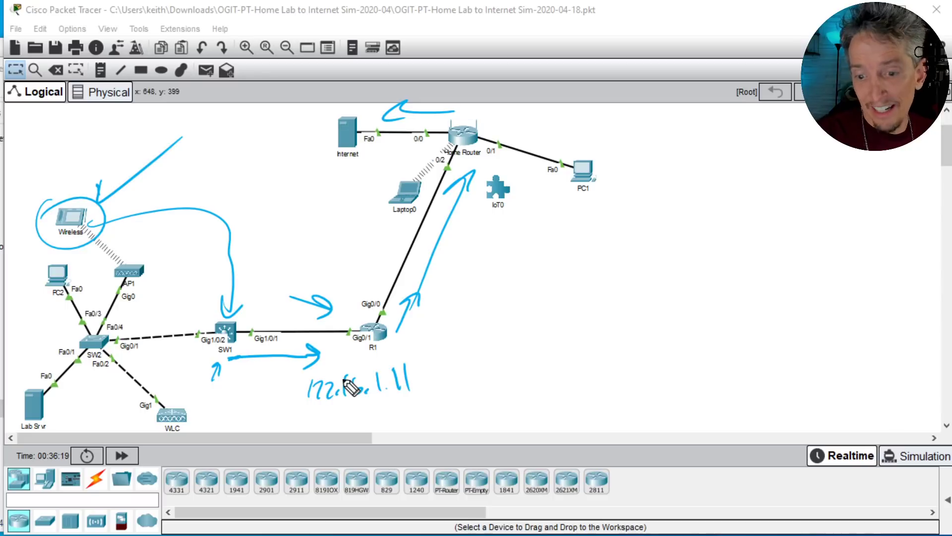
{"action": "key", "text": "e"}
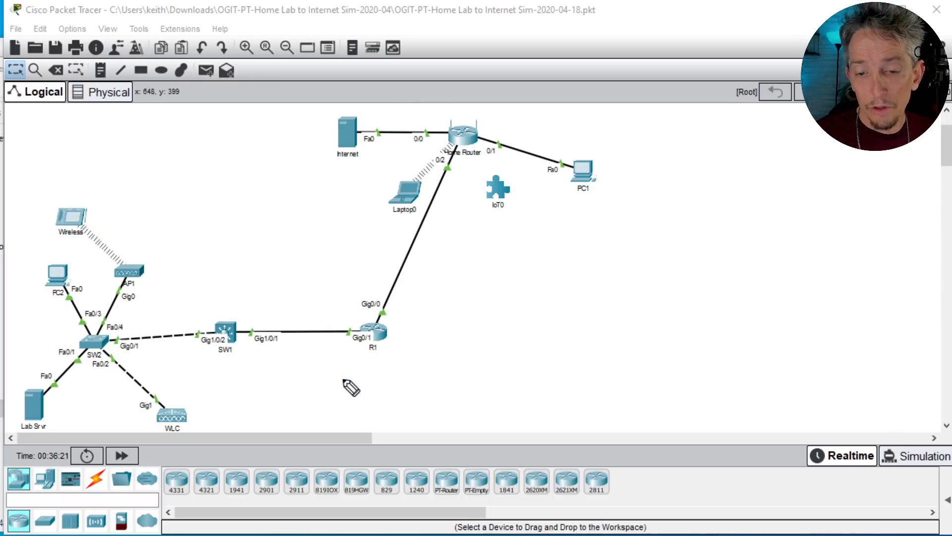
Step: Check SW1's routing table, and enter configuration mode on R1 to list its routing protocols with do show ip prot
{"action": "left_click", "coordinate": [224, 332]}
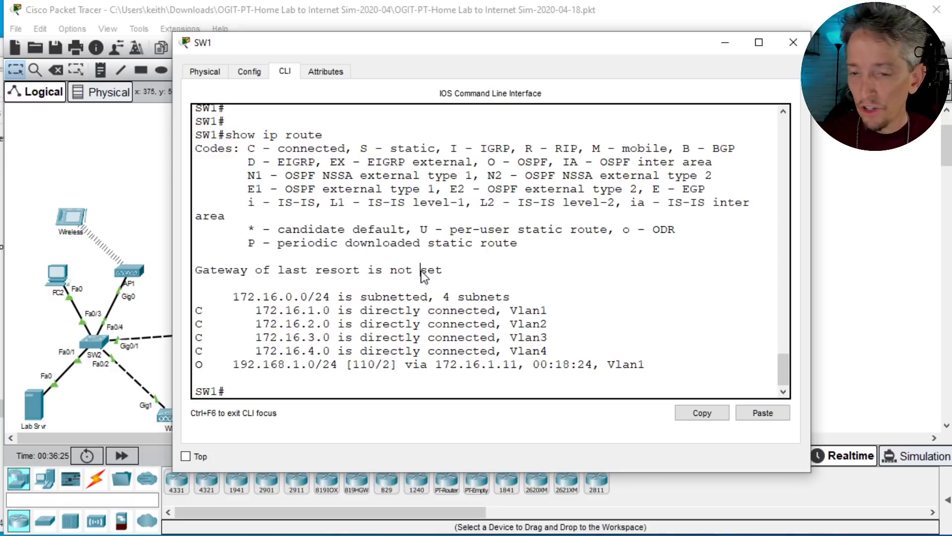
{"action": "left_click", "coordinate": [95, 203]}
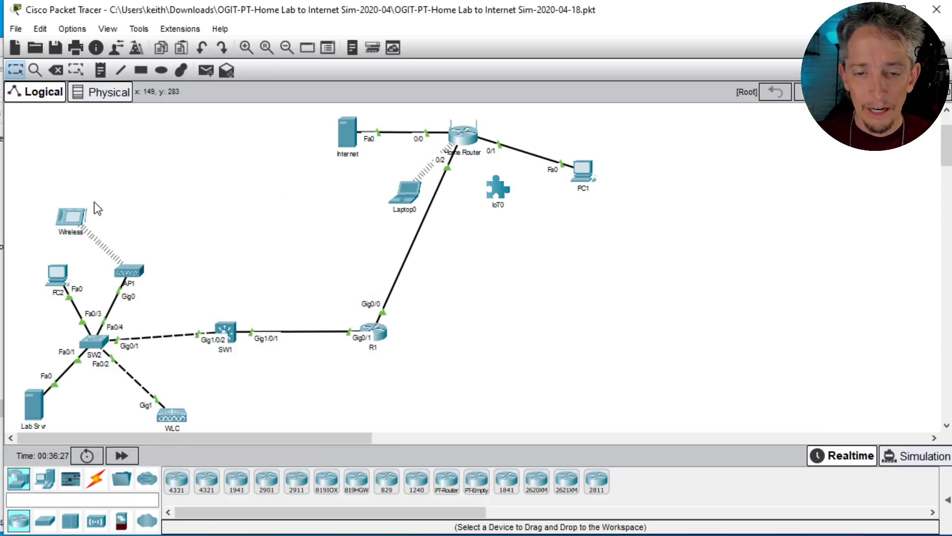
{"action": "left_click", "coordinate": [379, 331]}
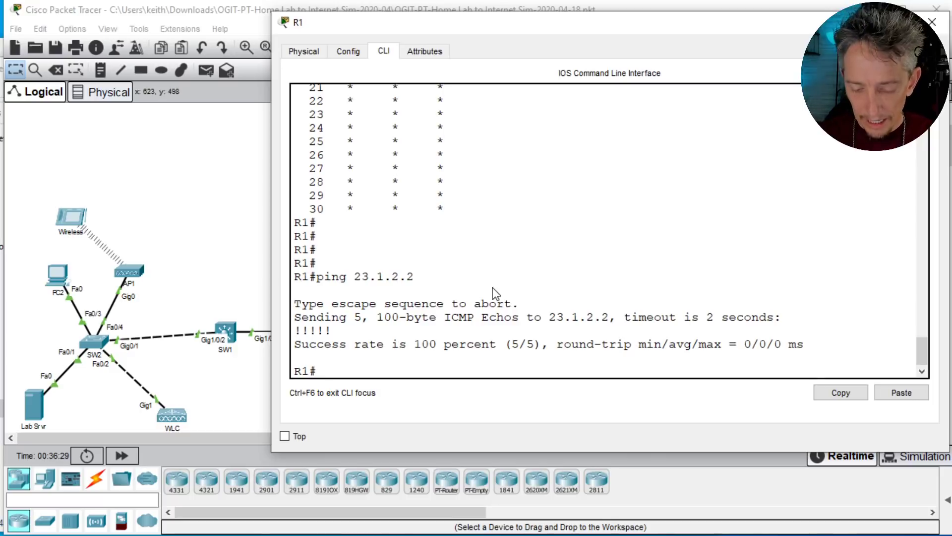
{"action": "type", "text": "conf t"}
{"action": "key", "text": "Return"}
{"action": "type", "text": "do show ip prot"}
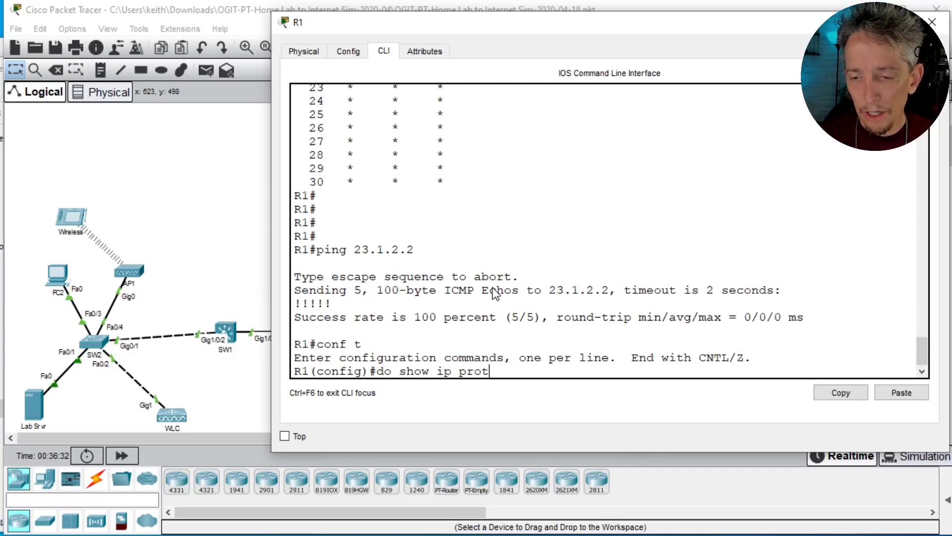
{"action": "key", "text": "Return"}
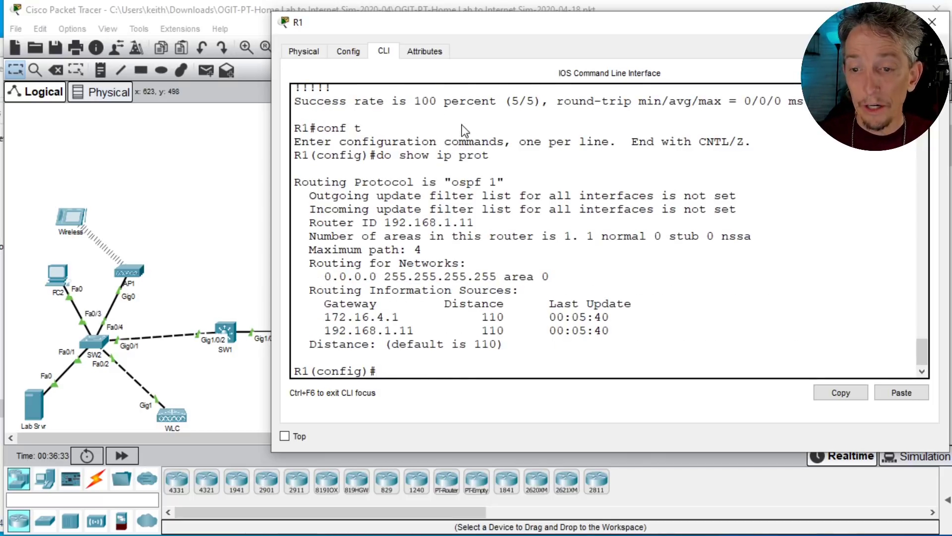
{"action": "triple_click", "coordinate": [471, 187]}
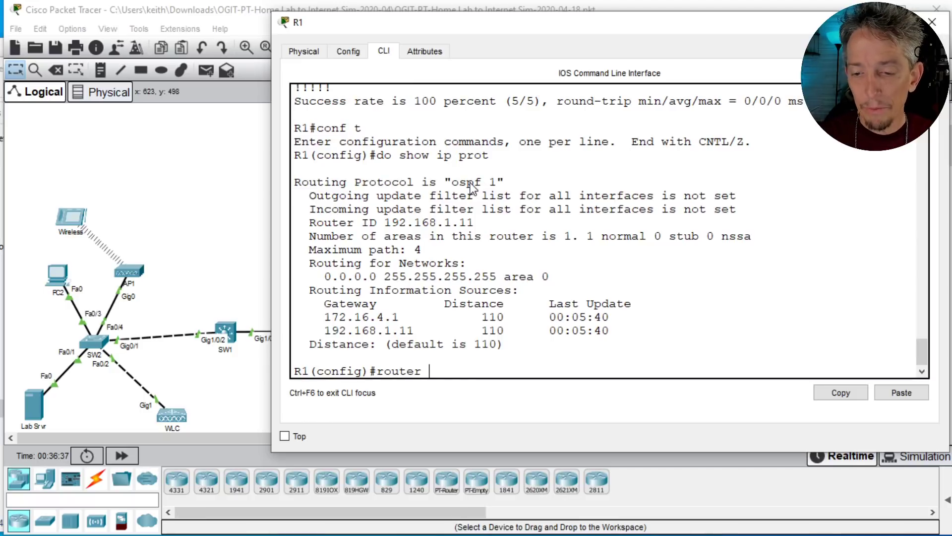
Step: Advertise R1's default route in OSPF process 1 with default-information originate, and leave configuration mode
{"action": "key", "text": "Return"}
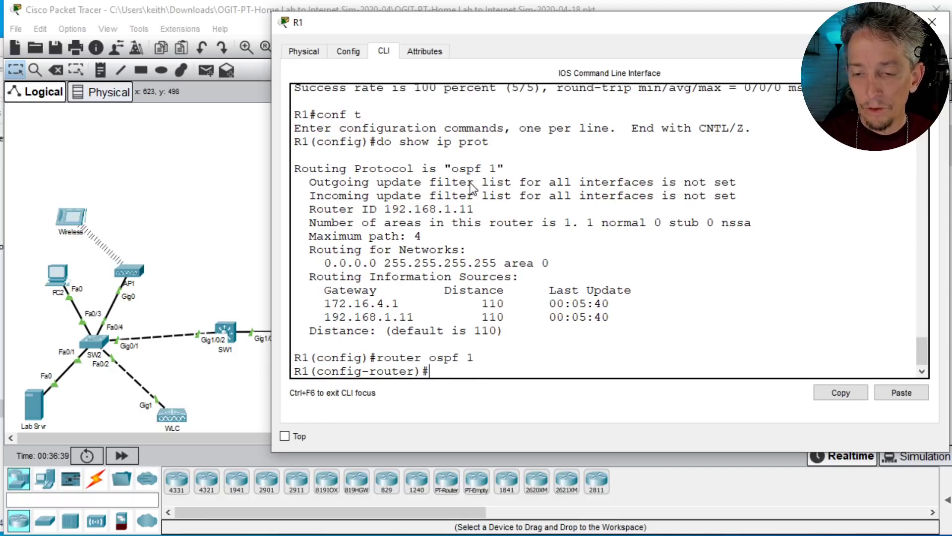
{"action": "type", "text": "def"}
{"action": "key", "text": "Tab"}
{"action": "type", "text": "or"}
{"action": "key", "text": "Tab"}
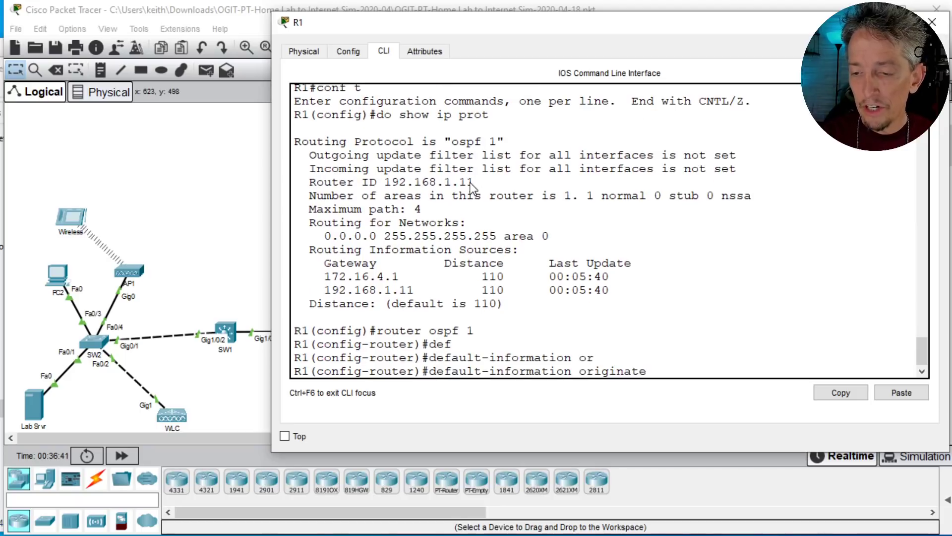
{"action": "key", "text": "Return"}
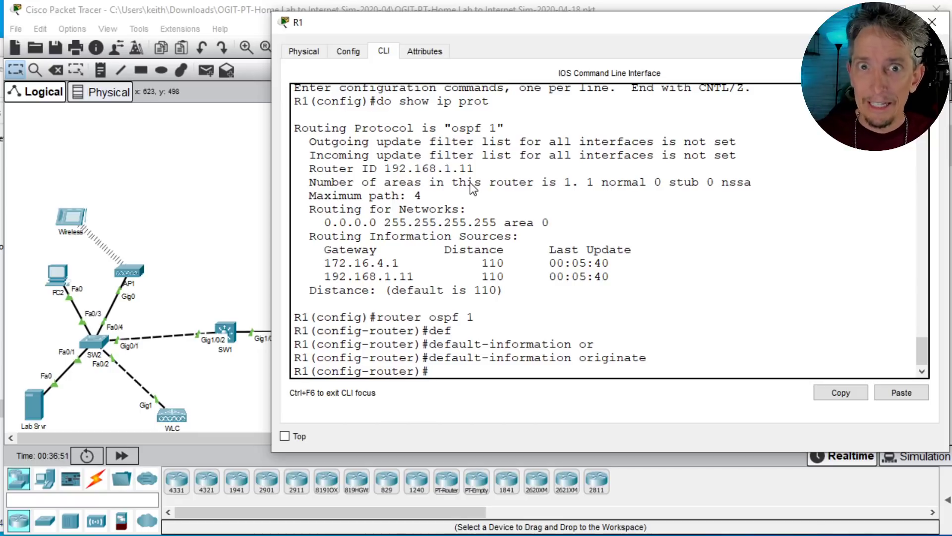
{"action": "type", "text": "d"}
{"action": "key", "text": "Return"}
{"action": "key", "text": "Return"}
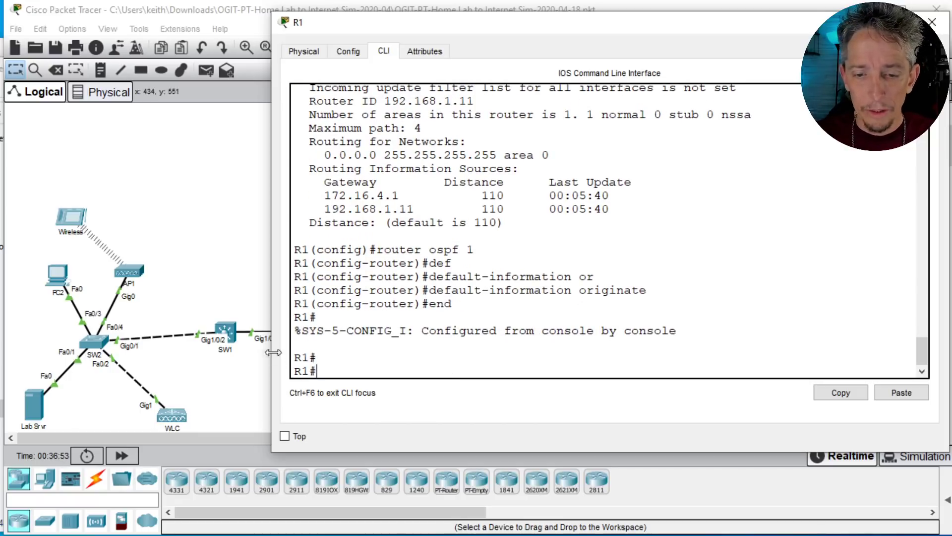
Step: Display SW1's routing table with show ip route and examine the OSPF entry for 0.0.0.0/0
{"action": "left_click", "coordinate": [224, 332]}
{"action": "type", "text": "sho"}
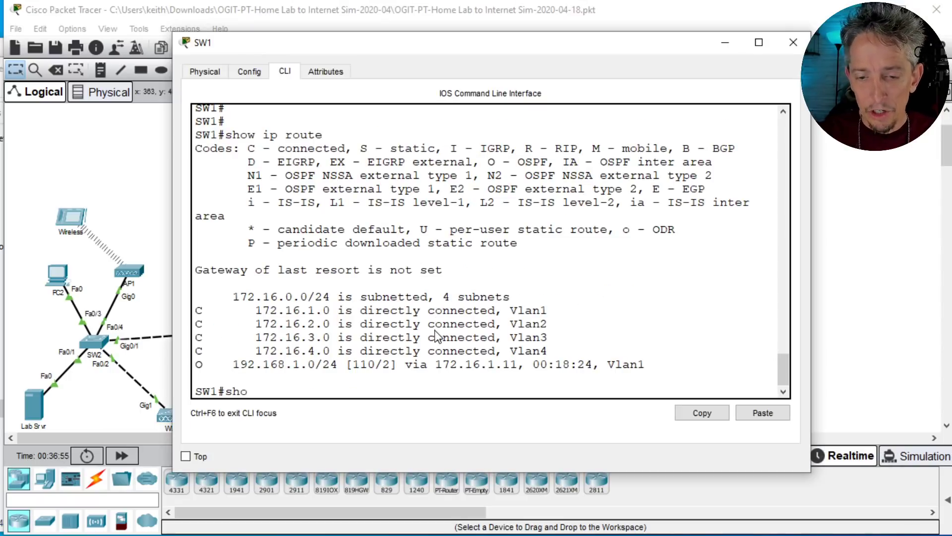
{"action": "type", "text": "w ip route"}
{"action": "key", "text": "Return"}
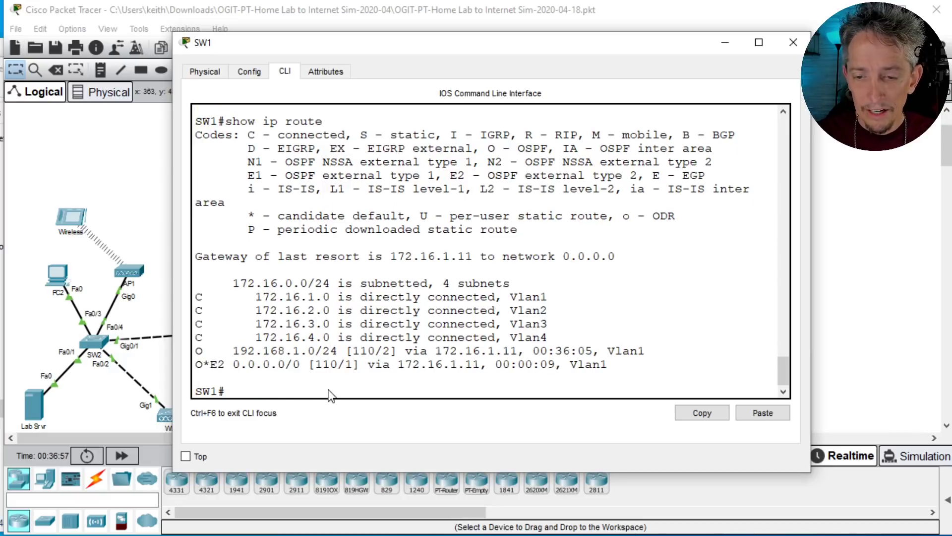
{"action": "left_click_drag", "start_coordinate": [338, 371], "coordinate": [419, 390]}
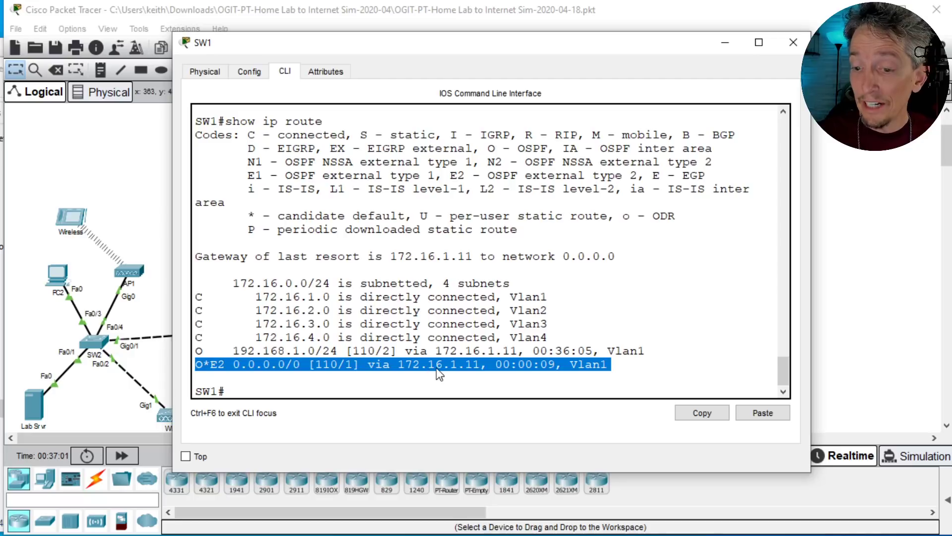
{"action": "left_click", "coordinate": [448, 287]}
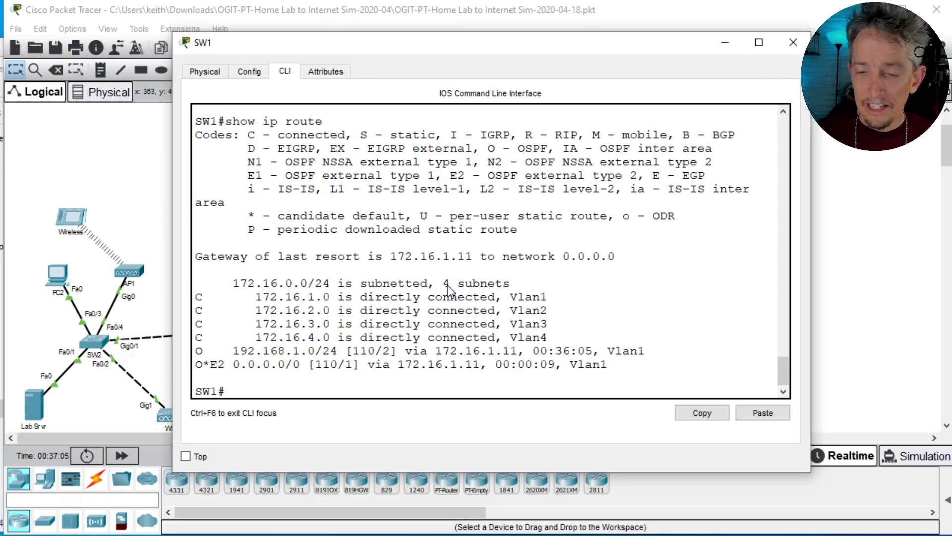
Step: Ping 23.1.2.2 from the Wireless tablet's command prompt and abort the ping early
{"action": "left_click", "coordinate": [76, 219]}
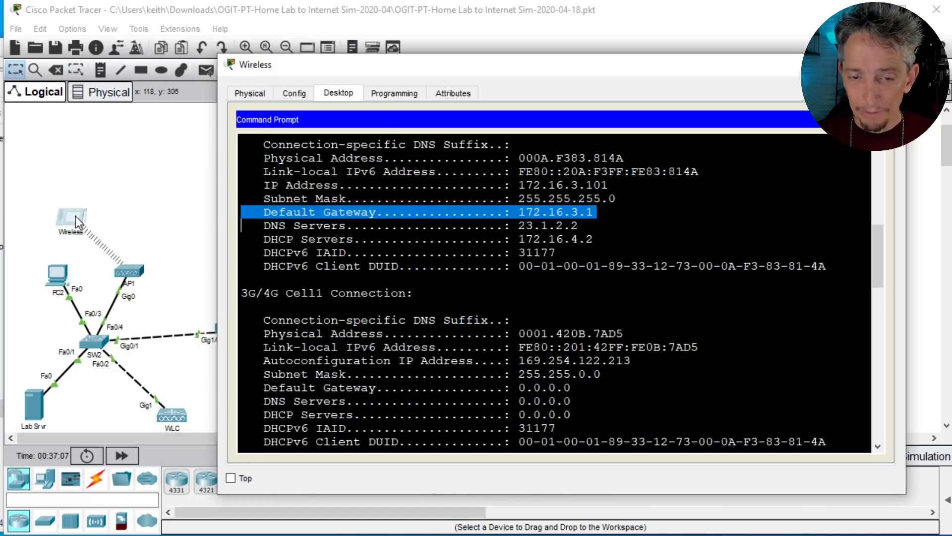
{"action": "left_click", "coordinate": [564, 226]}
{"action": "key", "text": "Return"}
{"action": "key", "text": "Return"}
{"action": "key", "text": "Return"}
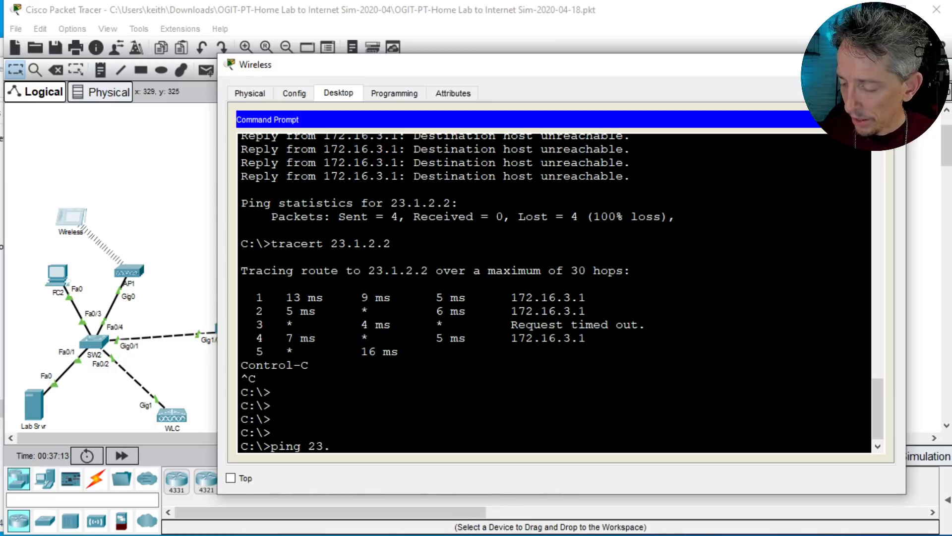
{"action": "type", "text": "ping 23.1.2.2"}
{"action": "key", "text": "Return"}
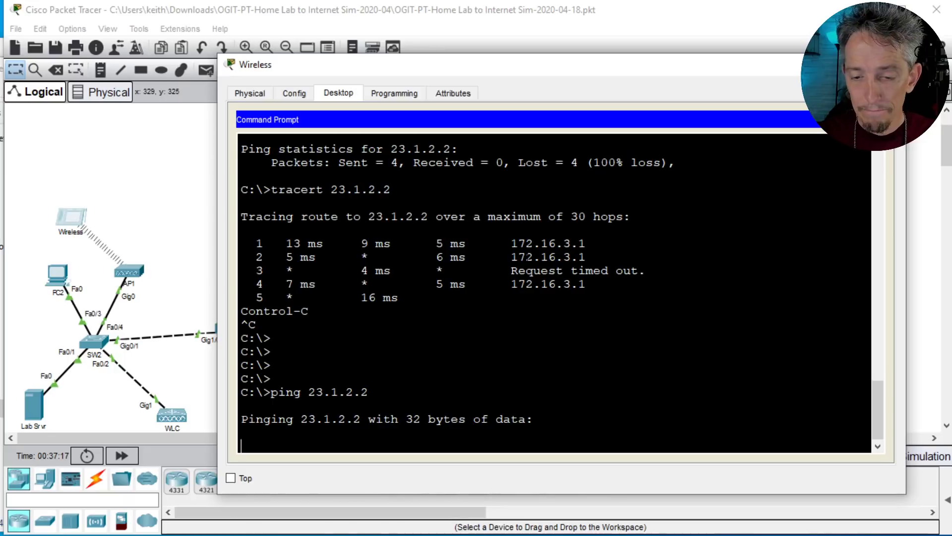
{"action": "key", "text": "ctrl+c"}
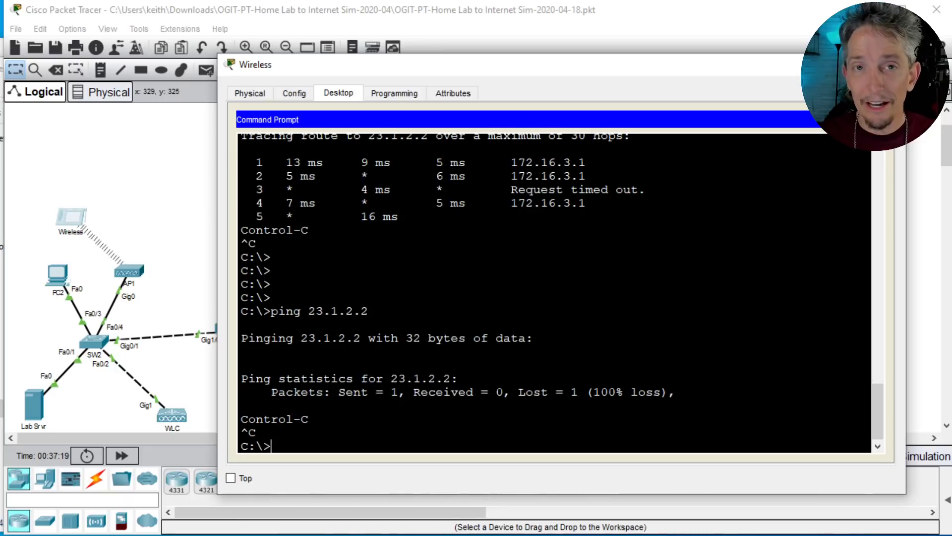
Step: Trace the route from the Wireless tablet to 23.1.2.2 with tracert, examine the second hop, and stop the trace
{"action": "key", "text": "Up"}
{"action": "key", "text": "Up"}
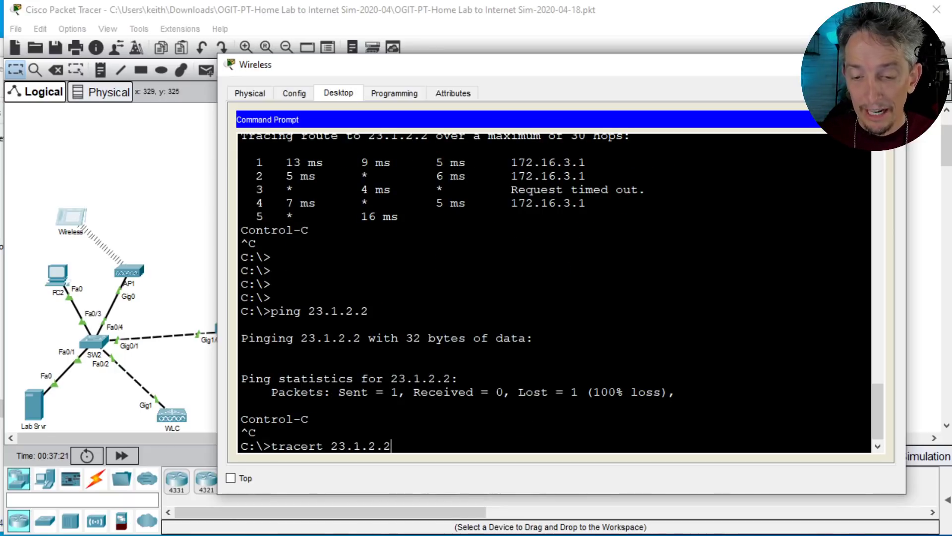
{"action": "key", "text": "Return"}
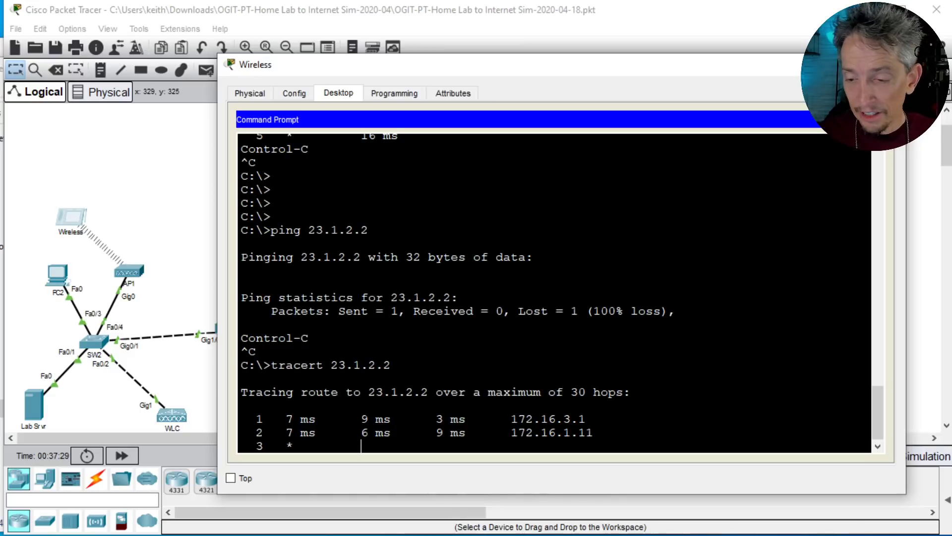
{"action": "triple_click", "coordinate": [585, 432]}
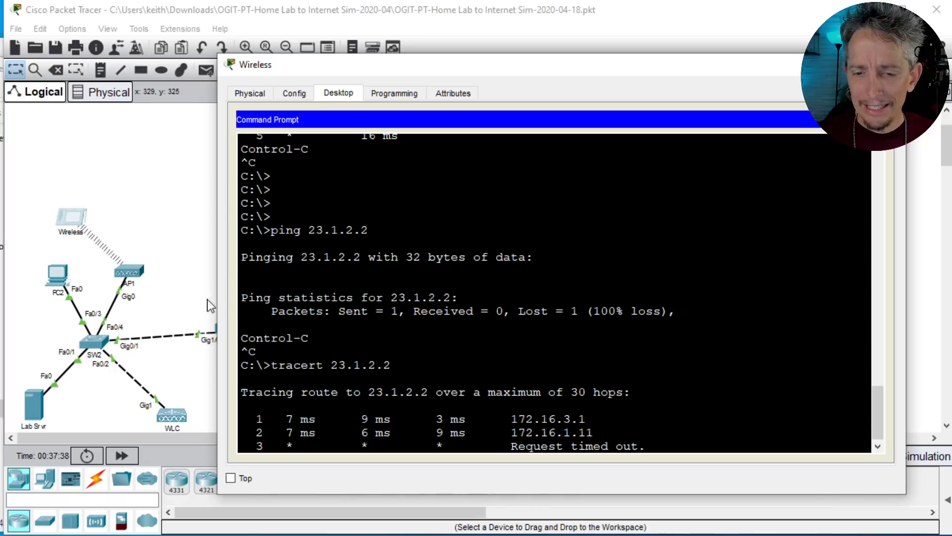
{"action": "key", "text": "ctrl+c"}
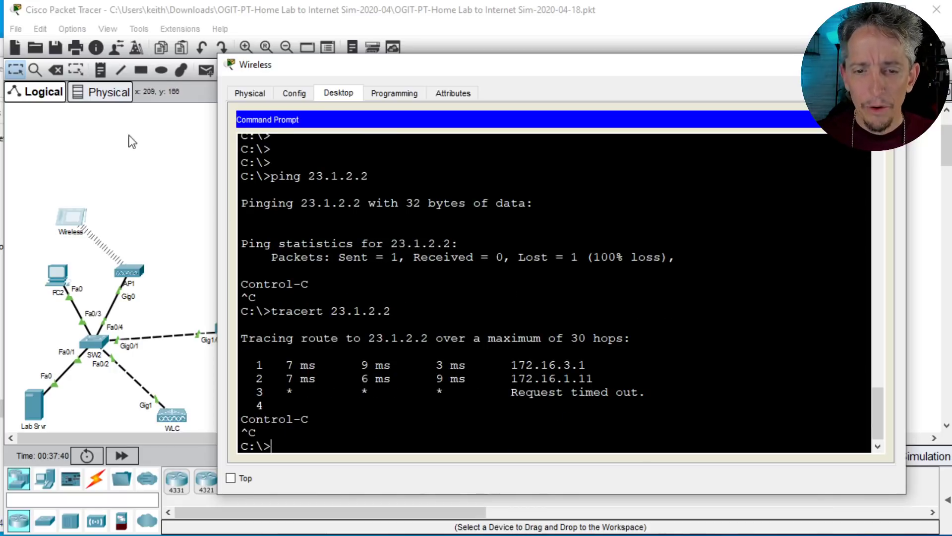
{"action": "left_click", "coordinate": [121, 191]}
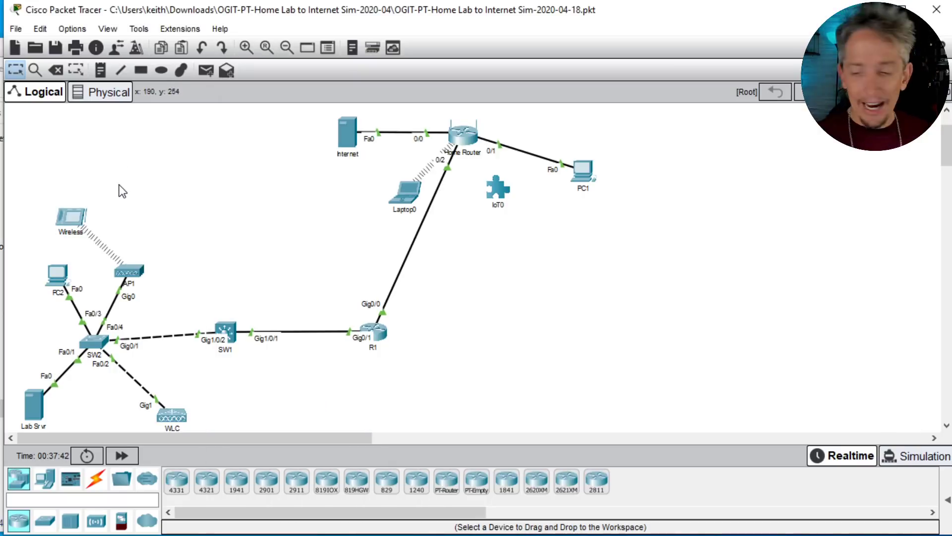
{"action": "mouse_move", "coordinate": [467, 162]}
{"action": "left_mouse_down"}
{"action": "mouse_move", "coordinate": [455, 208]}
{"action": "mouse_move", "coordinate": [465, 203]}
{"action": "left_mouse_up"}
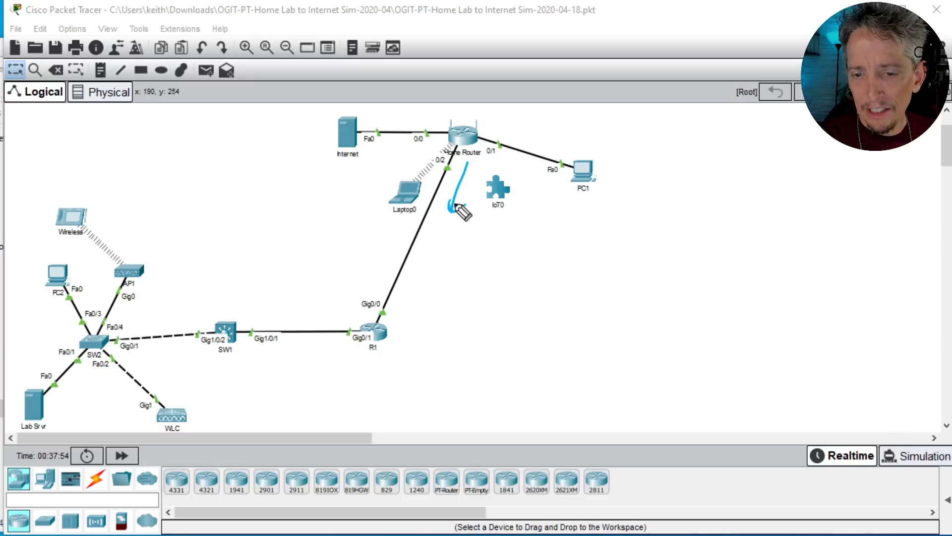
{"action": "mouse_move", "coordinate": [247, 283]}
{"action": "left_mouse_down"}
{"action": "mouse_move", "coordinate": [239, 312]}
{"action": "mouse_move", "coordinate": [233, 299]}
{"action": "left_mouse_up"}
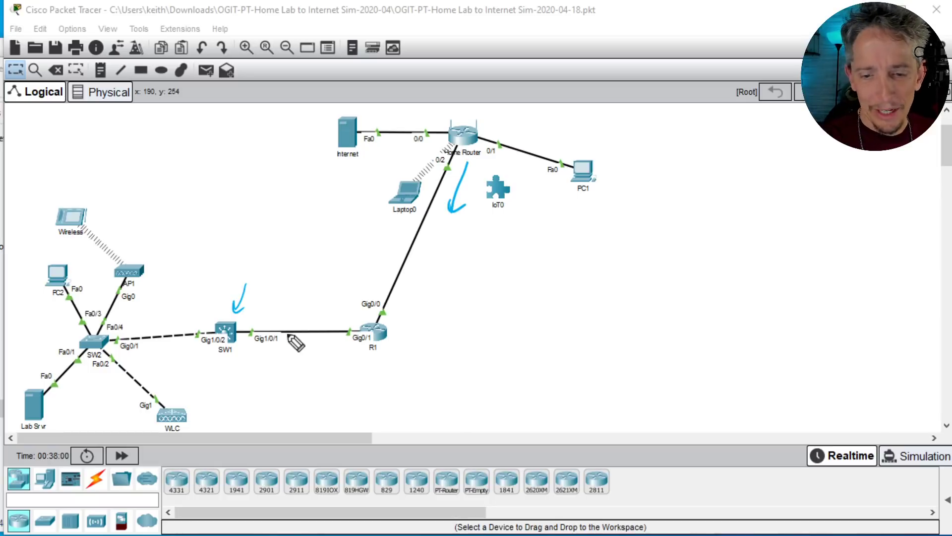
{"action": "mouse_move", "coordinate": [256, 272]}
{"action": "left_mouse_down"}
{"action": "mouse_move", "coordinate": [254, 294]}
{"action": "mouse_move", "coordinate": [267, 291]}
{"action": "left_mouse_up"}
{"action": "mouse_move", "coordinate": [276, 271]}
{"action": "left_mouse_down"}
{"action": "mouse_move", "coordinate": [281, 284]}
{"action": "mouse_move", "coordinate": [306, 276]}
{"action": "left_mouse_up"}
{"action": "left_click", "coordinate": [298, 279]}
{"action": "mouse_move", "coordinate": [317, 250]}
{"action": "left_mouse_down"}
{"action": "mouse_move", "coordinate": [315, 271]}
{"action": "mouse_move", "coordinate": [344, 267]}
{"action": "left_mouse_up"}
{"action": "left_click", "coordinate": [335, 268]}
{"action": "left_click", "coordinate": [355, 262]}
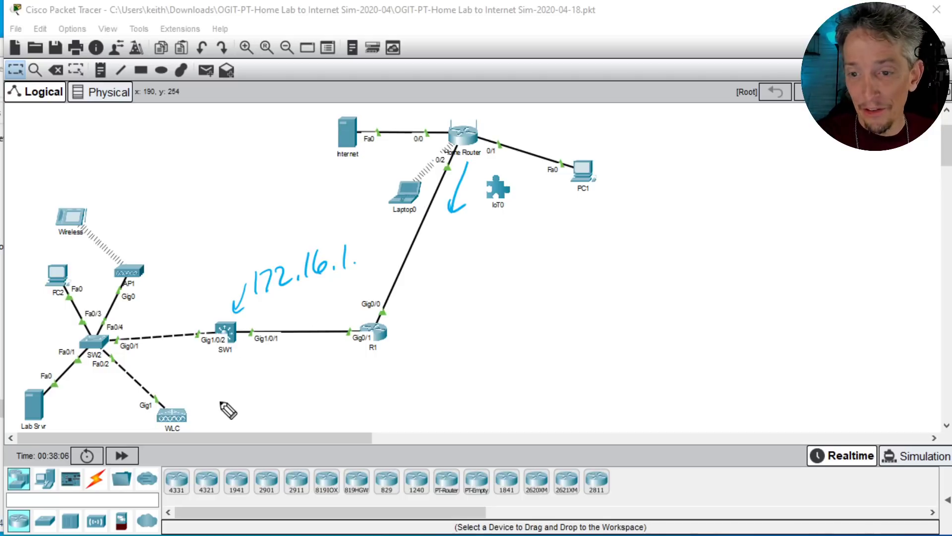
{"action": "left_click_drag", "start_coordinate": [449, 119], "coordinate": [427, 120]}
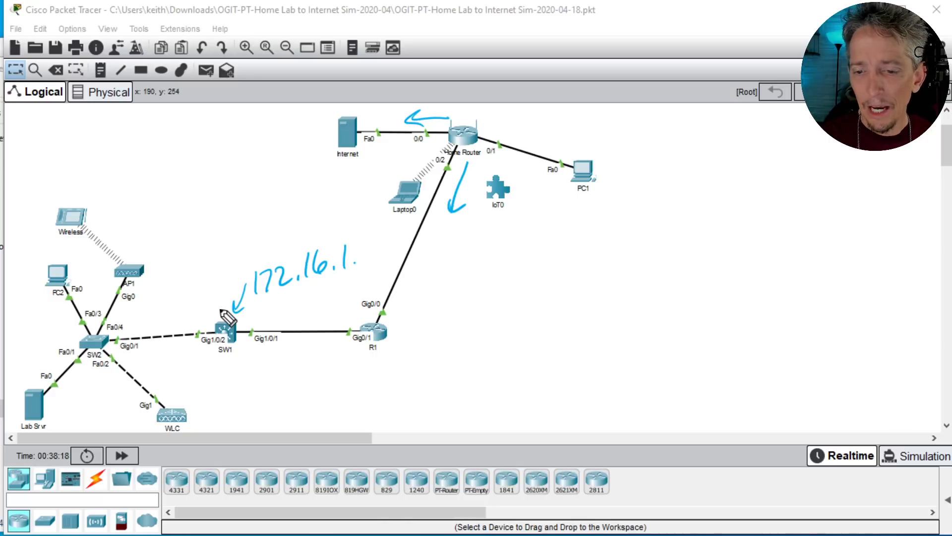
{"action": "left_click_drag", "start_coordinate": [500, 114], "coordinate": [488, 125]}
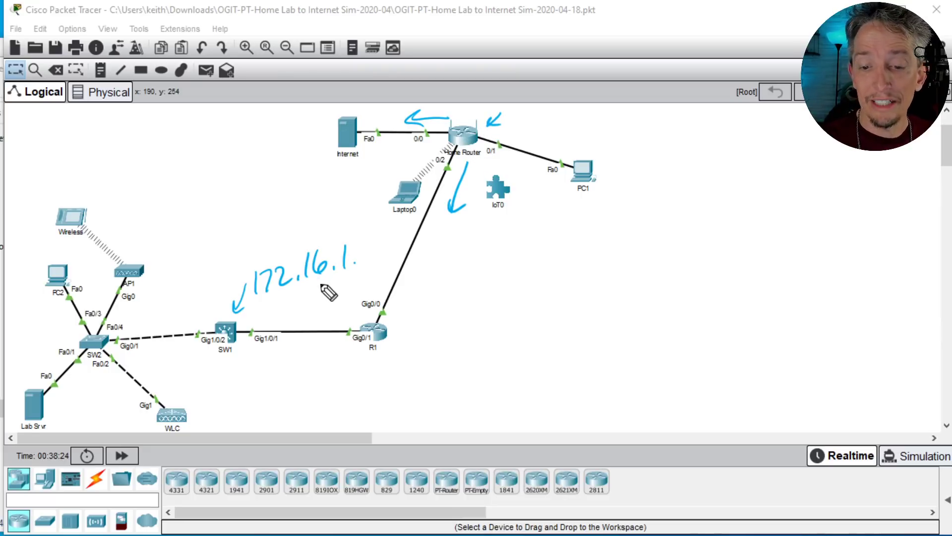
{"action": "left_click_drag", "start_coordinate": [451, 231], "coordinate": [437, 290]}
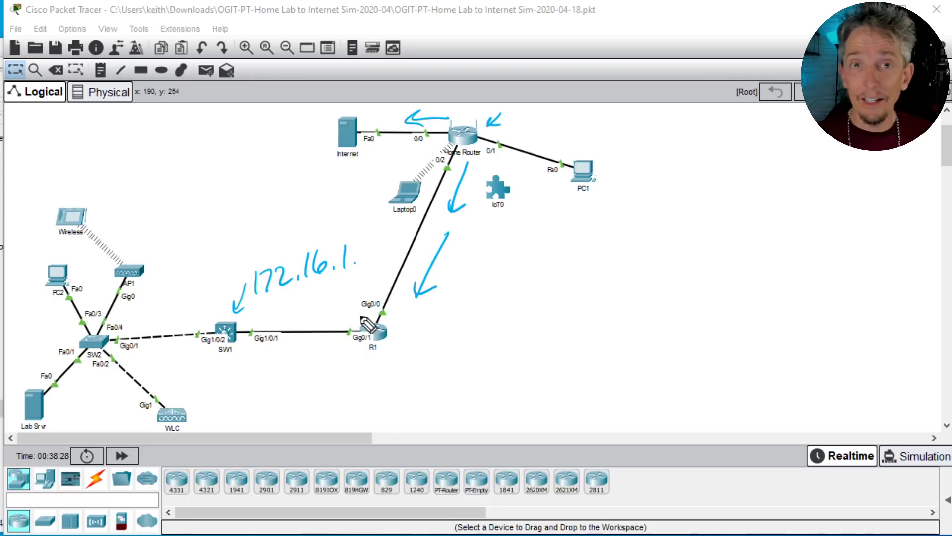
{"action": "key", "text": "ctrl+shift+6"}
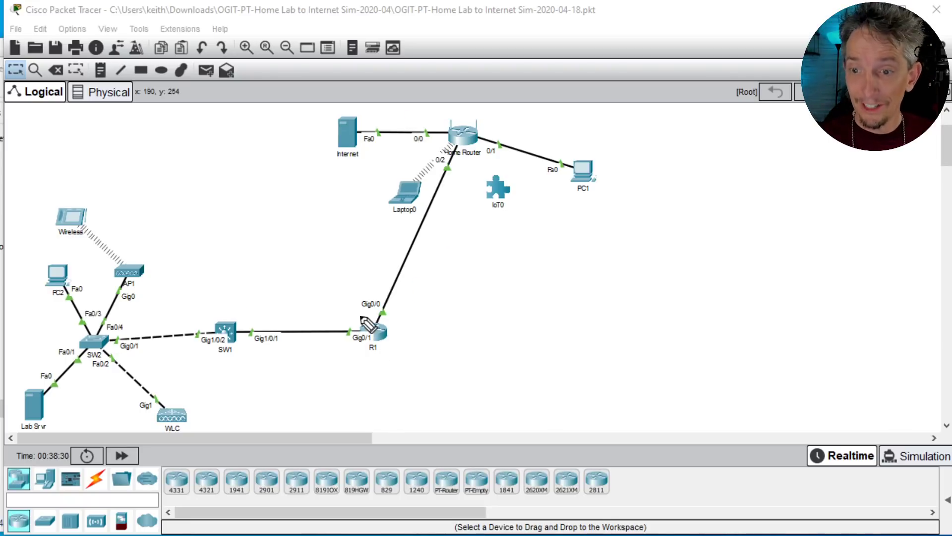
Step: Examine the Home Router's static Internet setup and DHCP server settings in its GUI, and close the router's window
{"action": "left_click", "coordinate": [465, 141]}
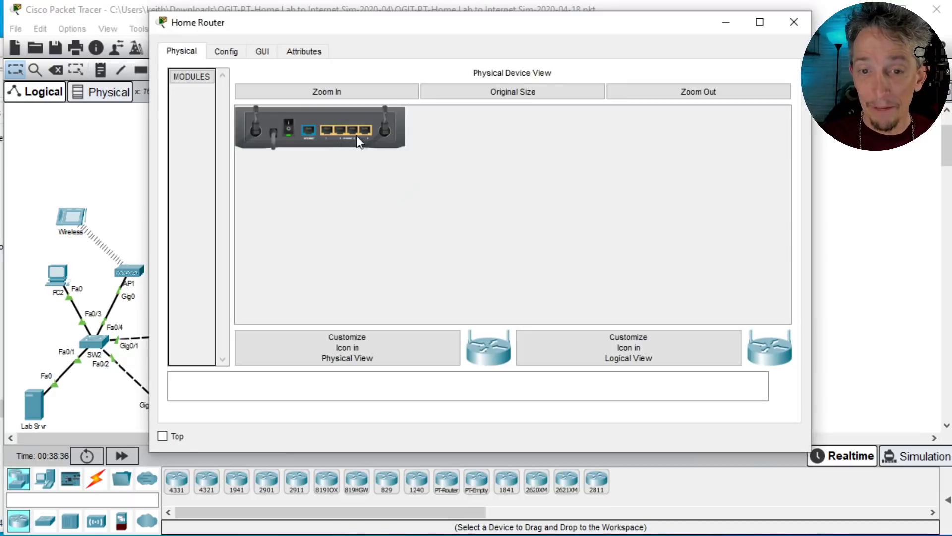
{"action": "left_click", "coordinate": [261, 51]}
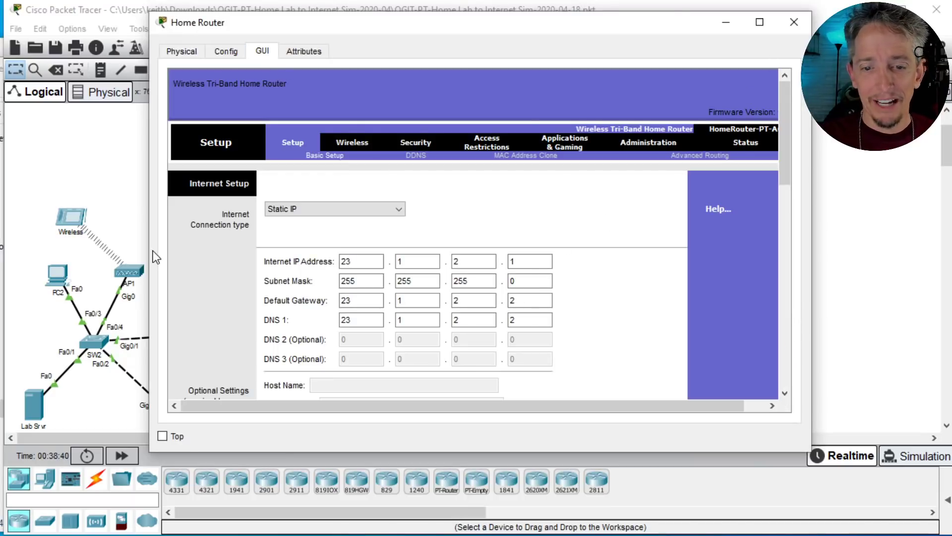
{"action": "left_click_drag", "start_coordinate": [149, 252], "coordinate": [38, 253]}
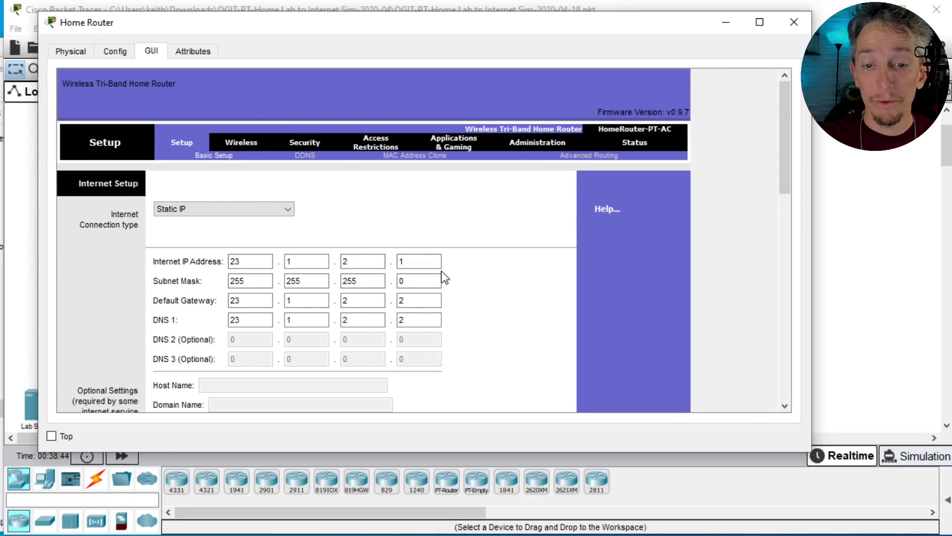
{"action": "scroll", "coordinate": [443, 272], "scroll_direction": "down", "scroll_amount": 5}
{"action": "scroll", "coordinate": [443, 273], "scroll_direction": "down", "scroll_amount": 15}
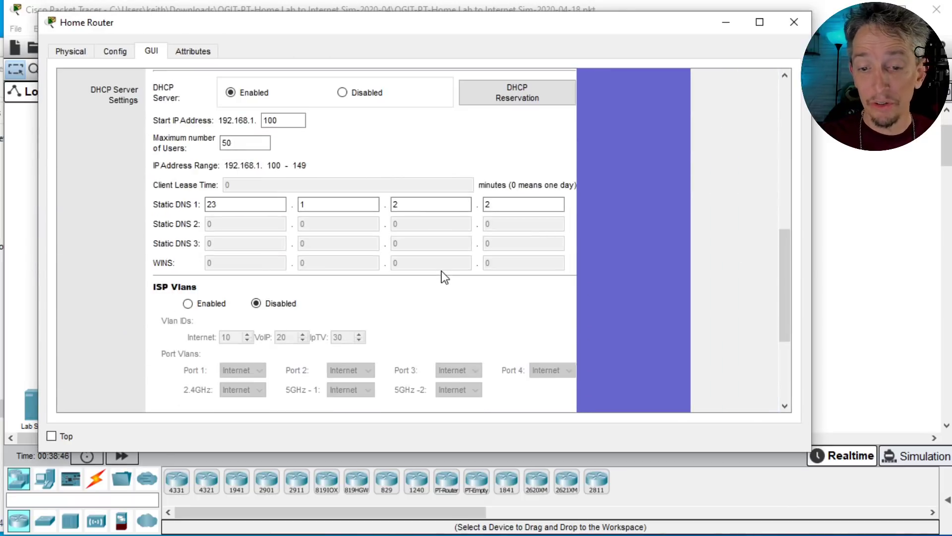
{"action": "scroll", "coordinate": [443, 273], "scroll_direction": "up", "scroll_amount": 10}
{"action": "scroll", "coordinate": [441, 277], "scroll_direction": "up", "scroll_amount": 12}
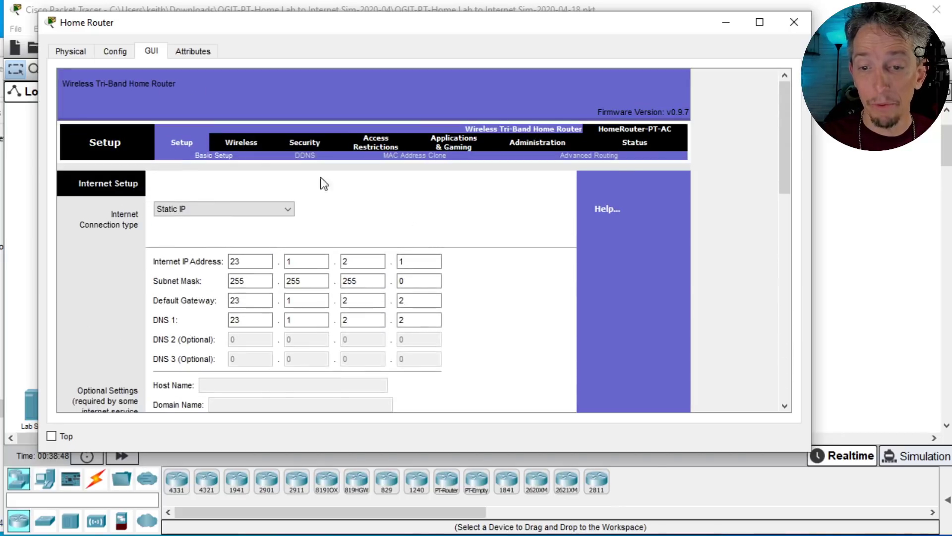
{"action": "left_click", "coordinate": [794, 22]}
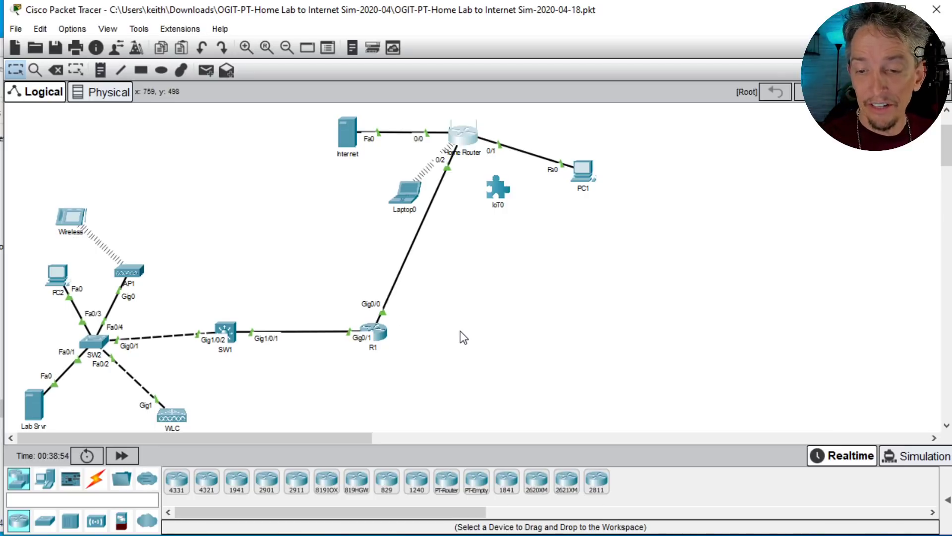
{"action": "left_click_drag", "start_coordinate": [328, 264], "coordinate": [425, 396]}
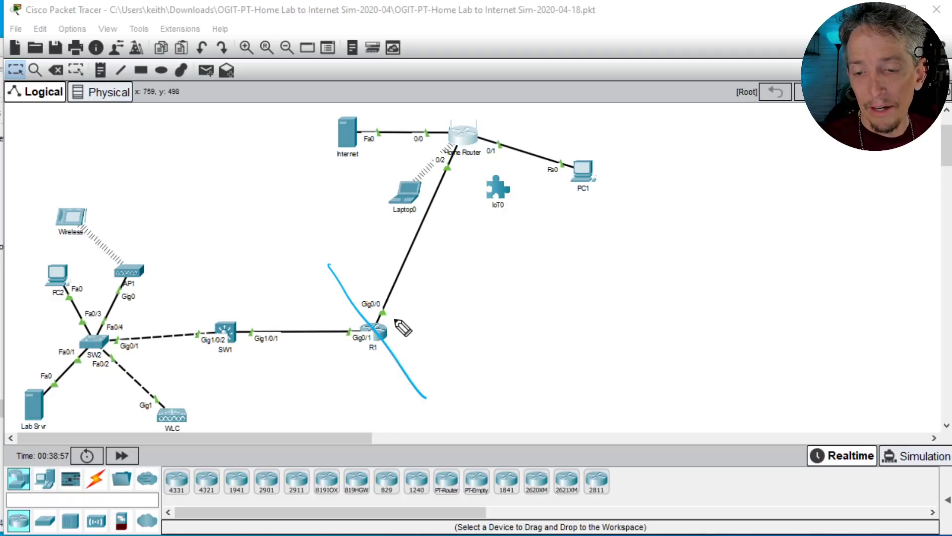
{"action": "mouse_move", "coordinate": [391, 317]}
{"action": "left_mouse_down"}
{"action": "mouse_move", "coordinate": [408, 313]}
{"action": "mouse_move", "coordinate": [423, 329]}
{"action": "mouse_move", "coordinate": [441, 298]}
{"action": "mouse_move", "coordinate": [454, 293]}
{"action": "left_mouse_up"}
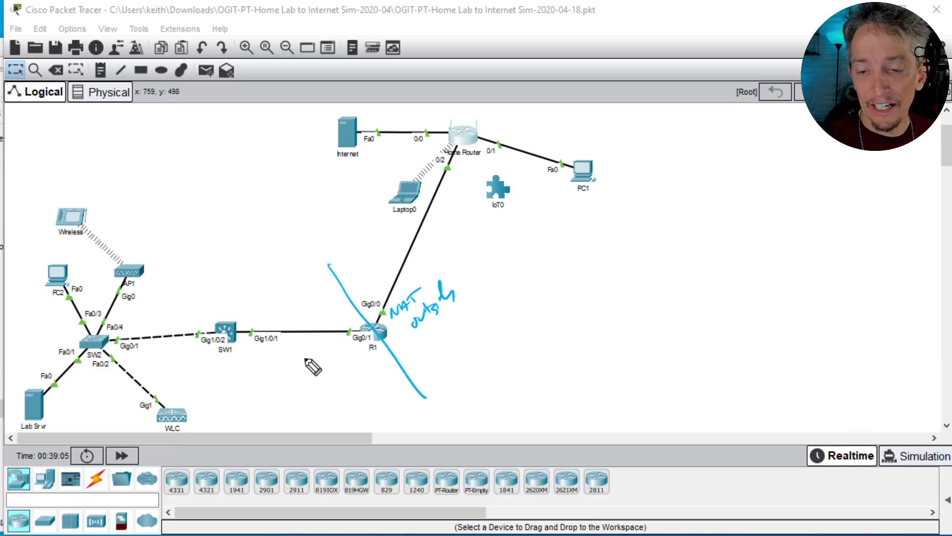
{"action": "mouse_move", "coordinate": [314, 355]}
{"action": "left_mouse_down"}
{"action": "mouse_move", "coordinate": [343, 356]}
{"action": "mouse_move", "coordinate": [323, 380]}
{"action": "mouse_move", "coordinate": [335, 382]}
{"action": "mouse_move", "coordinate": [371, 369]}
{"action": "left_mouse_up"}
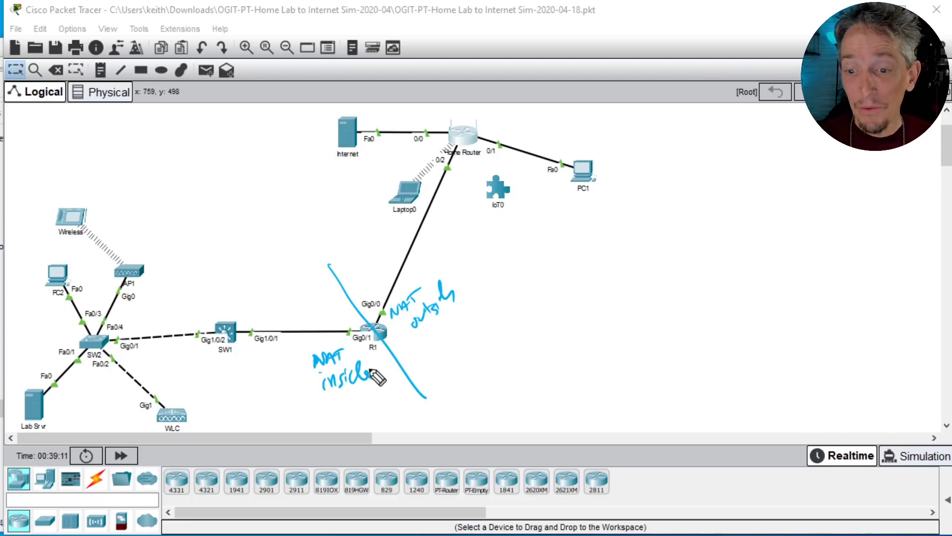
{"action": "mouse_move", "coordinate": [460, 359]}
{"action": "left_mouse_down"}
{"action": "mouse_move", "coordinate": [466, 344]}
{"action": "mouse_move", "coordinate": [528, 365]}
{"action": "mouse_move", "coordinate": [511, 342]}
{"action": "left_mouse_up"}
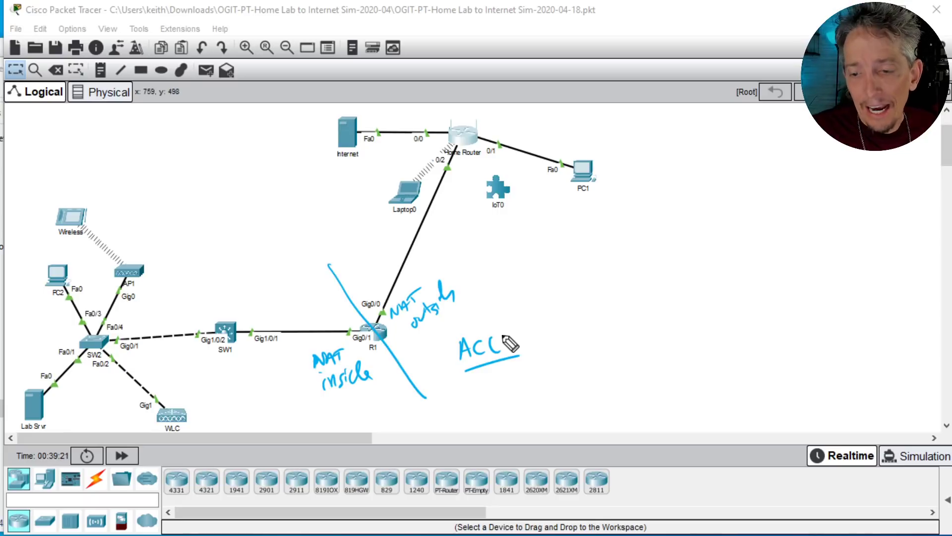
{"action": "left_click_drag", "start_coordinate": [492, 334], "coordinate": [512, 345]}
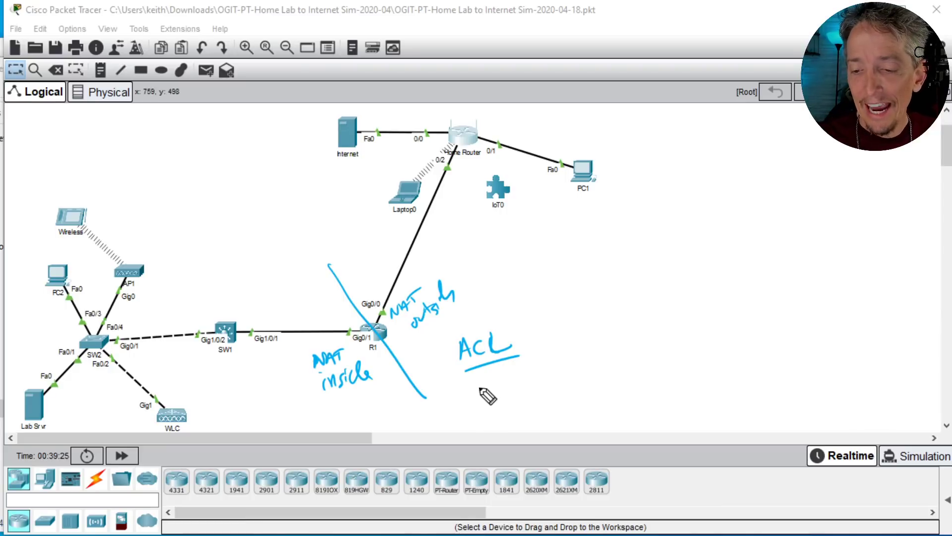
{"action": "left_click_drag", "start_coordinate": [167, 250], "coordinate": [167, 267]}
{"action": "mouse_move", "coordinate": [173, 251]}
{"action": "left_mouse_down"}
{"action": "mouse_move", "coordinate": [177, 267]}
{"action": "mouse_move", "coordinate": [286, 239]}
{"action": "mouse_move", "coordinate": [267, 270]}
{"action": "left_mouse_up"}
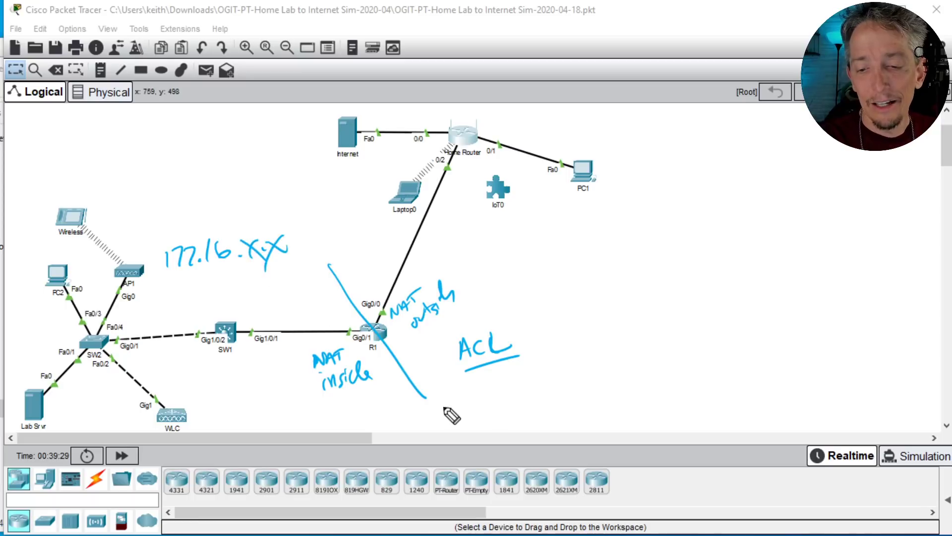
{"action": "left_click_drag", "start_coordinate": [527, 324], "coordinate": [535, 350]}
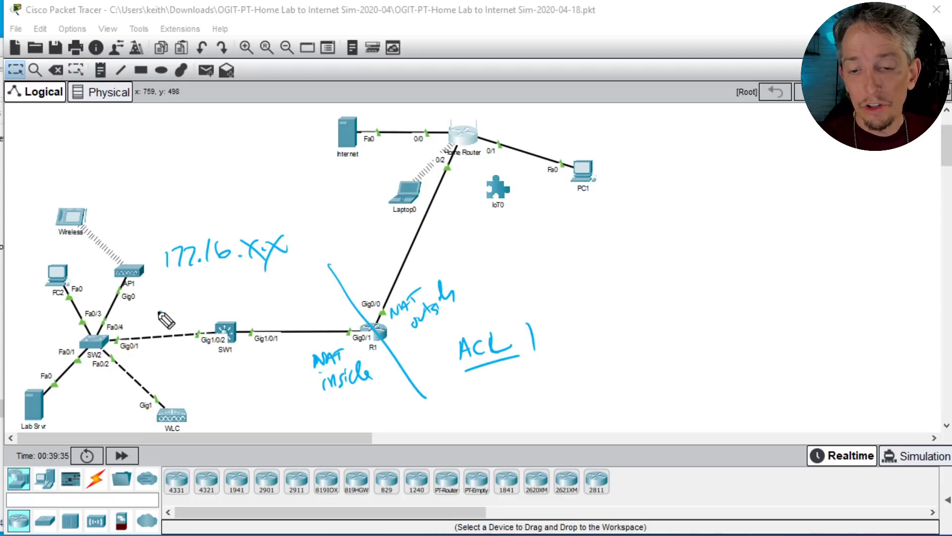
{"action": "left_click_drag", "start_coordinate": [158, 311], "coordinate": [335, 308]}
{"action": "left_click_drag", "start_coordinate": [295, 298], "coordinate": [306, 325]}
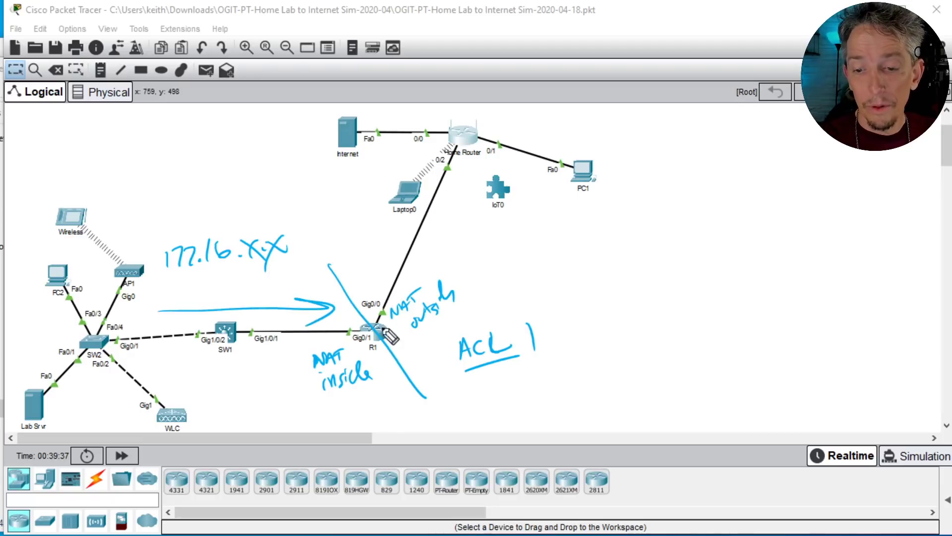
{"action": "left_click_drag", "start_coordinate": [354, 298], "coordinate": [379, 287]}
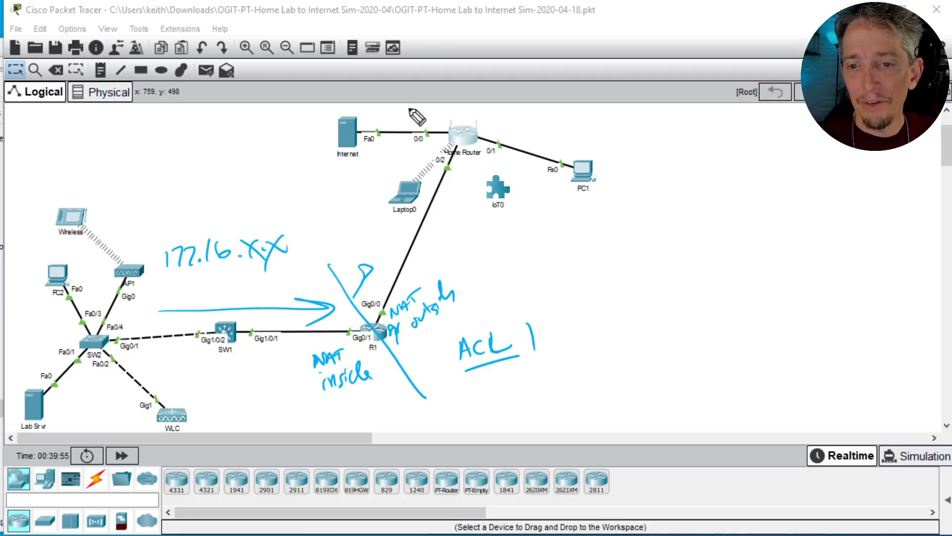
{"action": "mouse_move", "coordinate": [481, 122]}
{"action": "left_mouse_down"}
{"action": "mouse_move", "coordinate": [489, 111]}
{"action": "mouse_move", "coordinate": [483, 118]}
{"action": "left_mouse_up"}
{"action": "left_click_drag", "start_coordinate": [489, 120], "coordinate": [498, 116]}
{"action": "left_click_drag", "start_coordinate": [504, 110], "coordinate": [500, 118]}
{"action": "left_click_drag", "start_coordinate": [496, 110], "coordinate": [515, 108]}
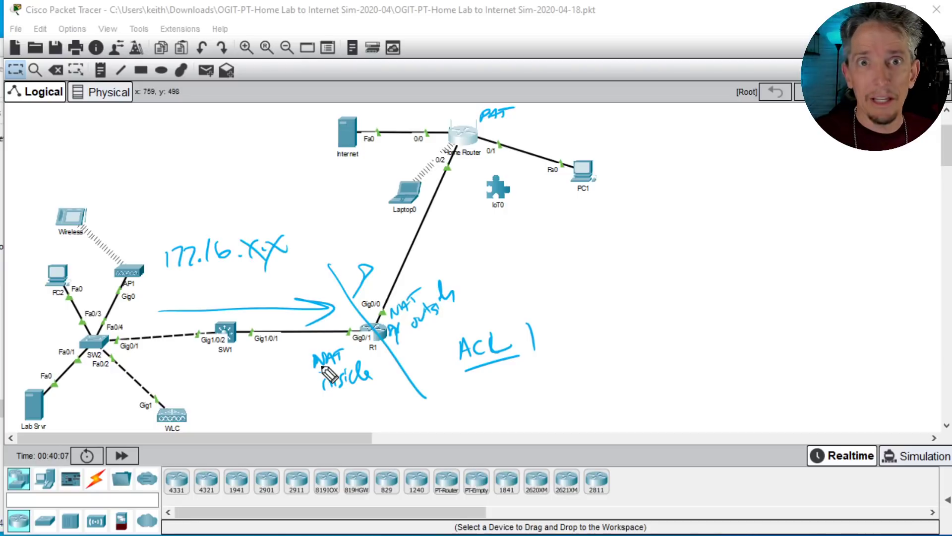
{"action": "key", "text": "e"}
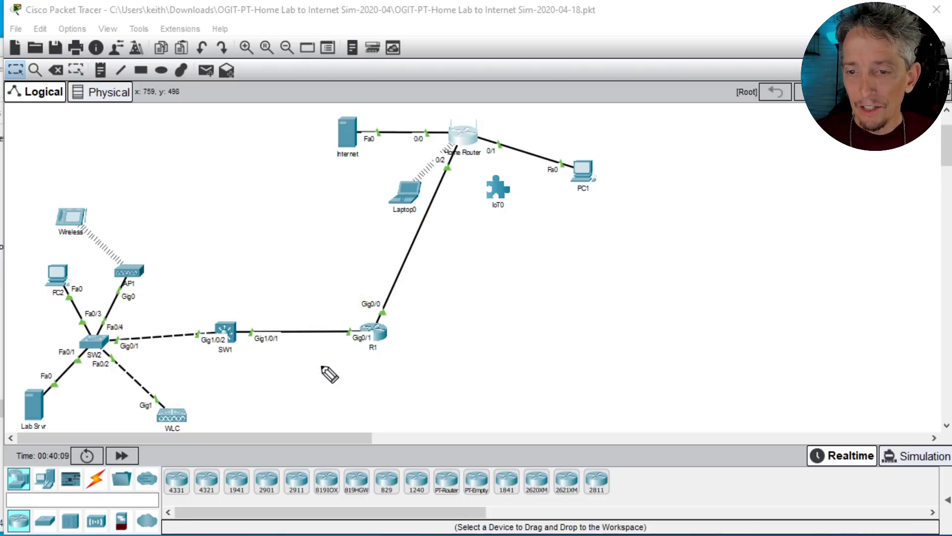
Step: Open R1's command line and display its configured access lists with show access-lists
{"action": "left_click", "coordinate": [374, 333]}
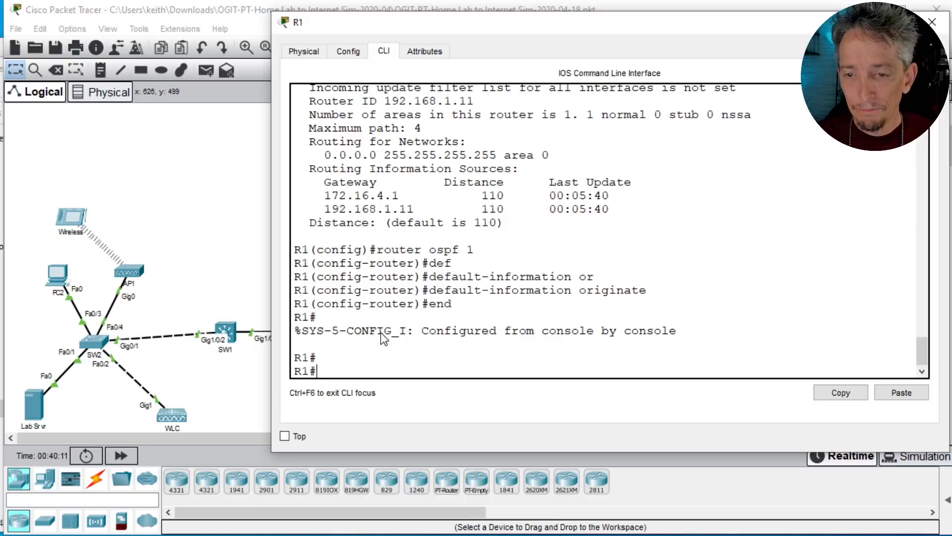
{"action": "type", "text": "show acc"}
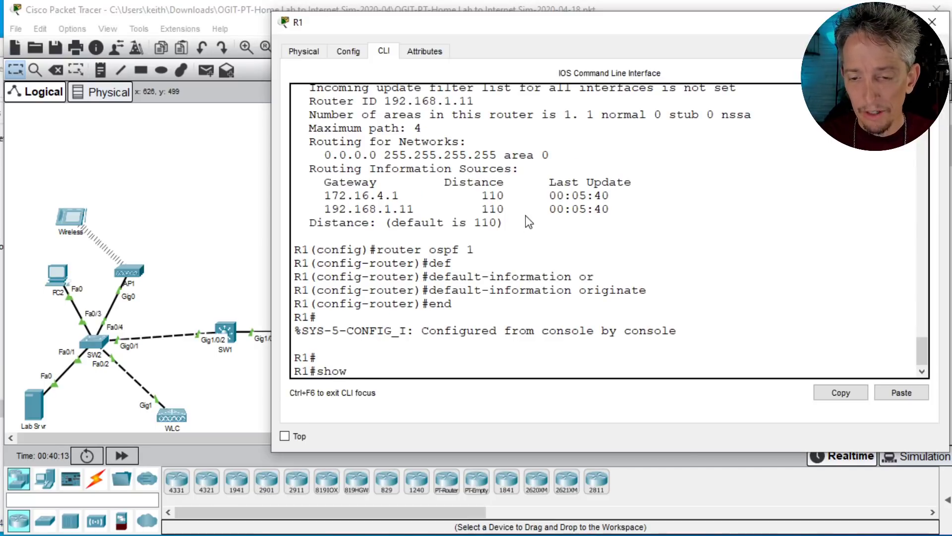
{"action": "key", "text": "Tab"}
{"action": "key", "text": "Return"}
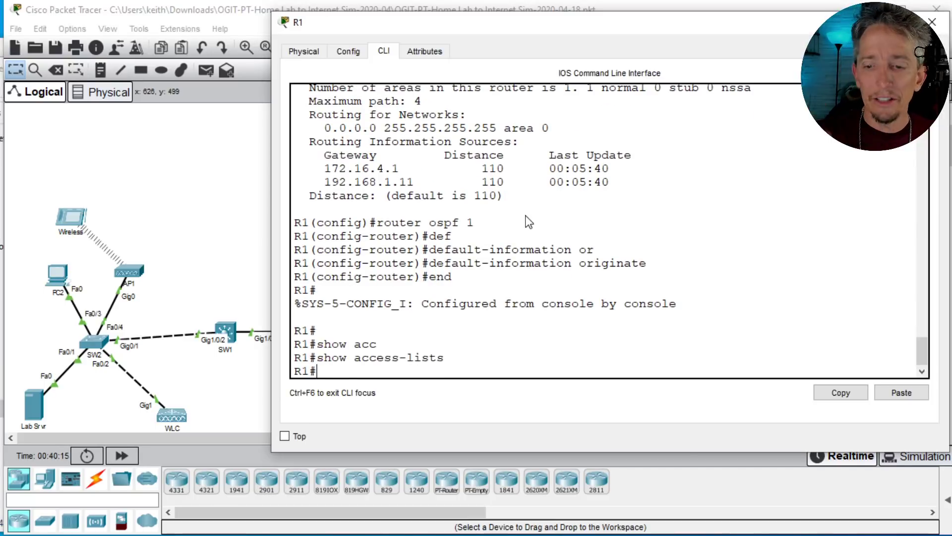
{"action": "key", "text": "Return"}
{"action": "key", "text": "Return"}
Step: Enter global configuration mode on R1 and create access list 1 permitting 172.16.0.0 with wildcard mask 0.0.255.255
{"action": "type", "text": "conf t"}
{"action": "key", "text": "Return"}
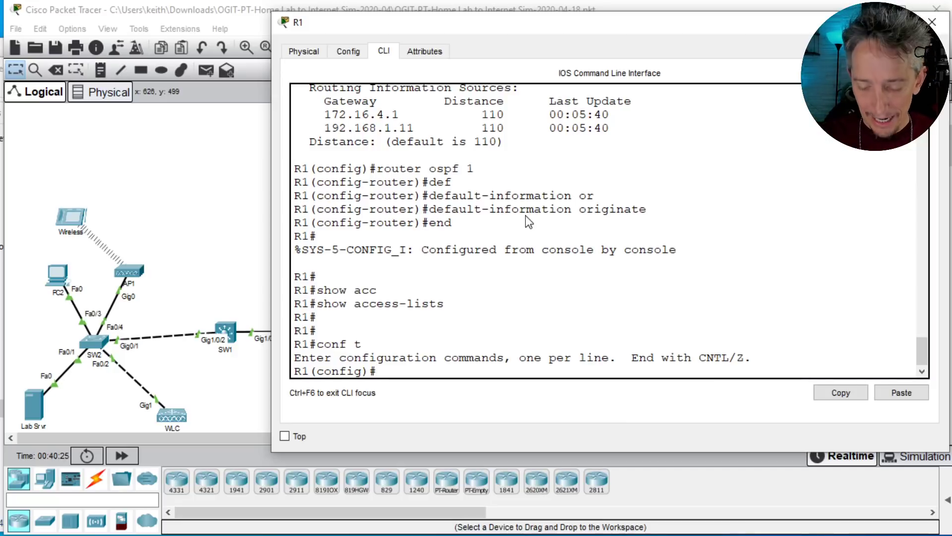
{"action": "type", "text": "acc"}
{"action": "key", "text": "Tab"}
{"action": "type", "text": "1 "}
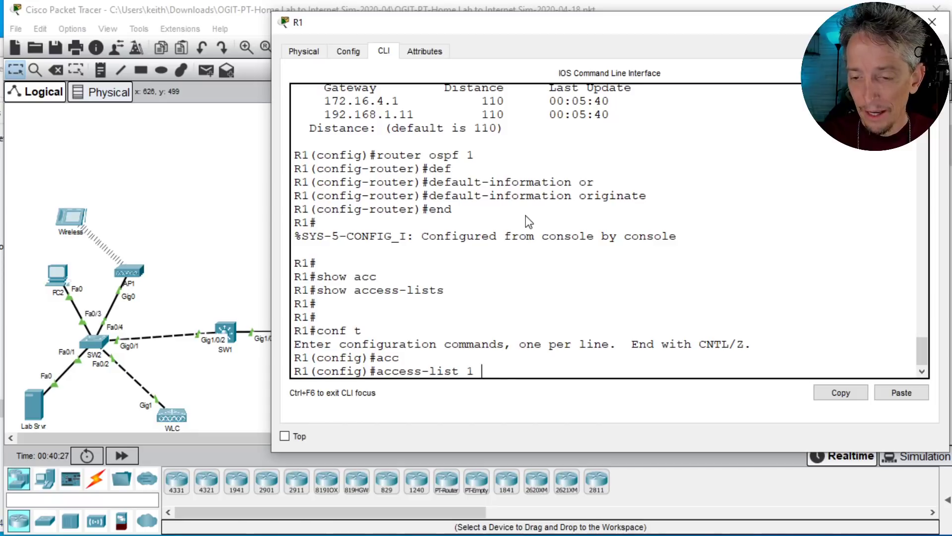
{"action": "type", "text": "permit"}
{"action": "key", "text": "Tab"}
{"action": "type", "text": "17"}
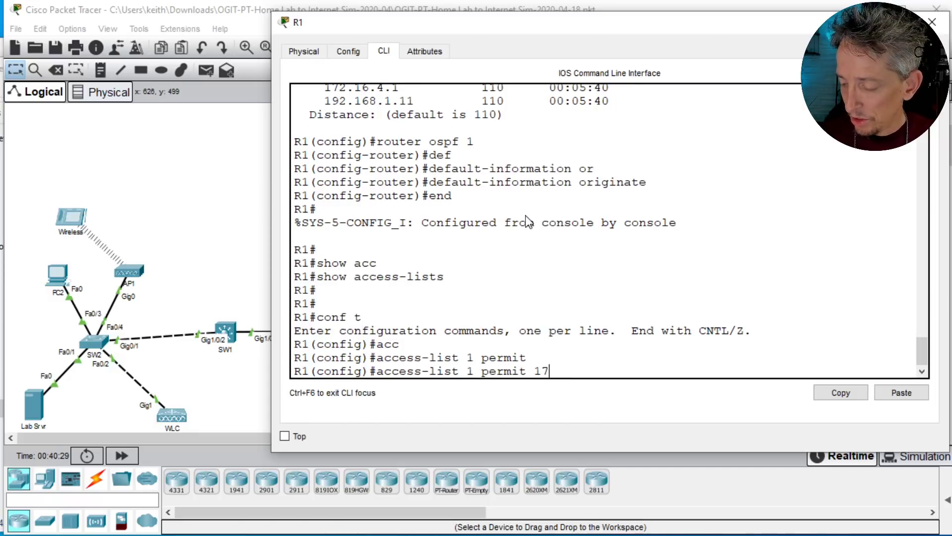
{"action": "type", "text": "2.16.0.0"}
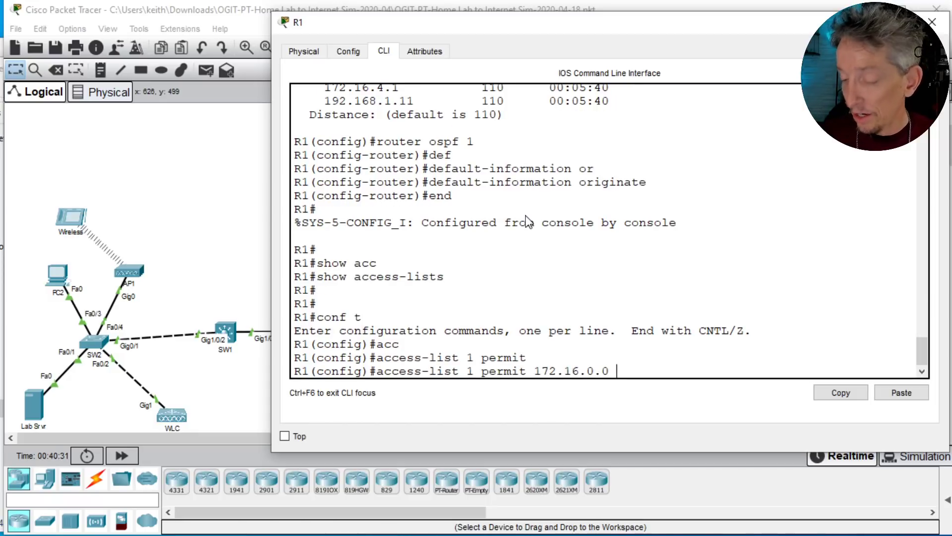
{"action": "type", "text": " 0.0."}
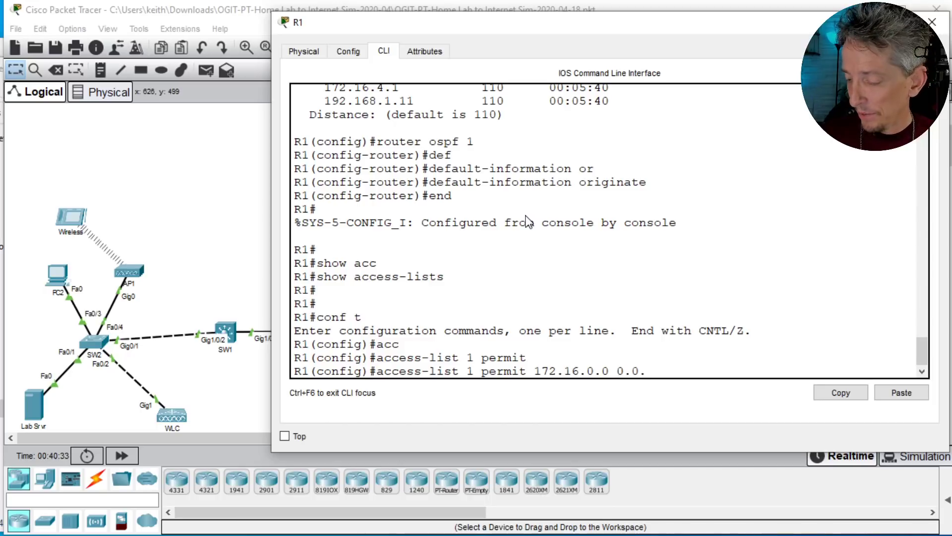
{"action": "type", "text": "255.255"}
{"action": "key", "text": "Return"}
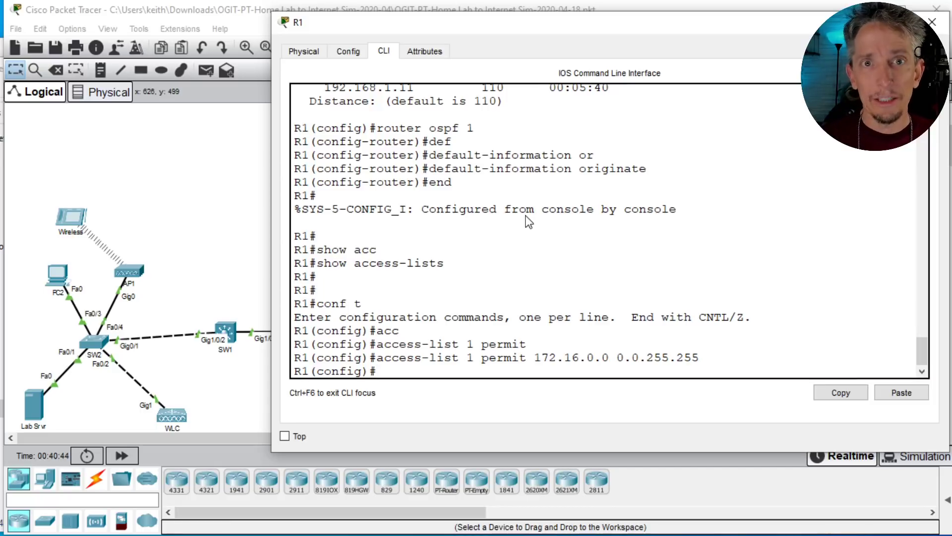
Step: Configure inside source NAT on R1 for access list 1, translating to the address of interface gig 0/0
{"action": "type", "text": "ip nat ins"}
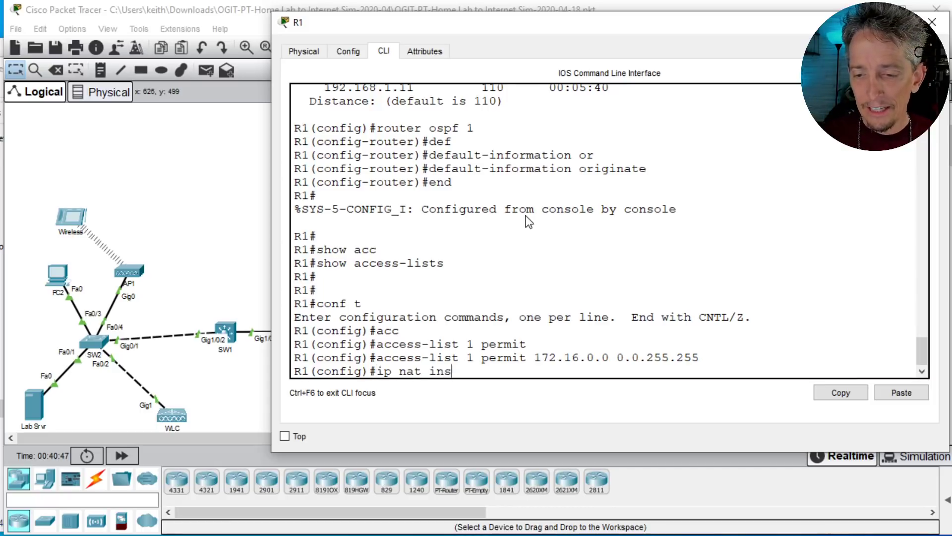
{"action": "key", "text": "Tab"}
{"action": "type", "text": "so"}
{"action": "key", "text": "Tab"}
{"action": "type", "text": "l"}
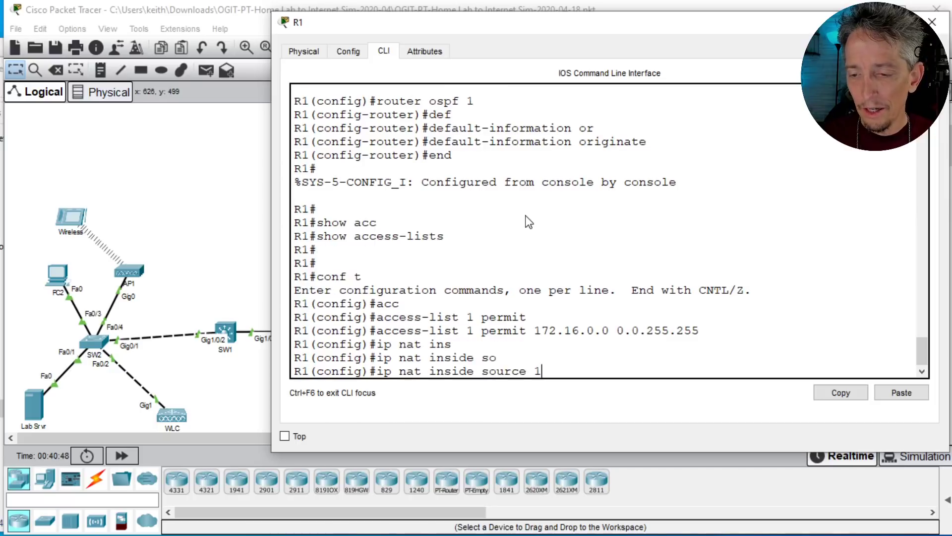
{"action": "key", "text": "Tab"}
{"action": "type", "text": "1 ?"}
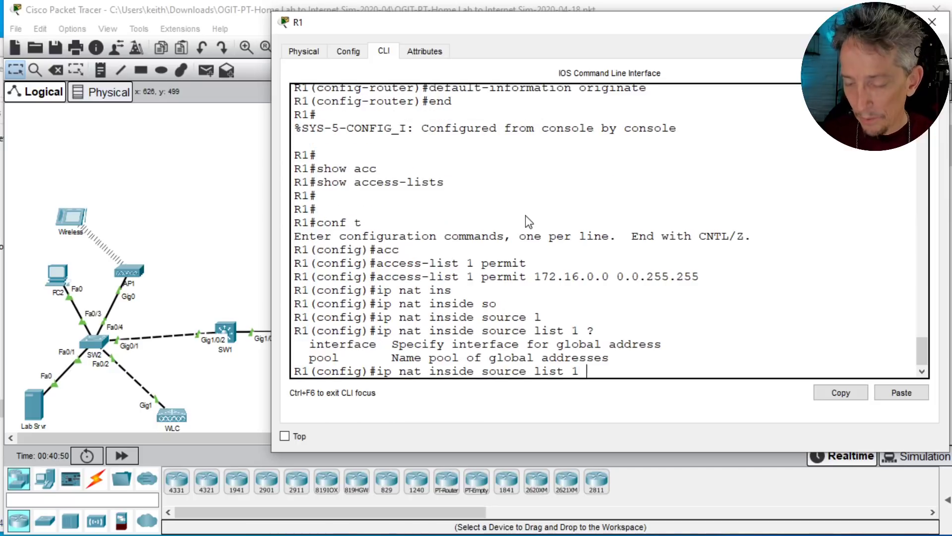
{"action": "type", "text": "in"}
{"action": "key", "text": "Tab"}
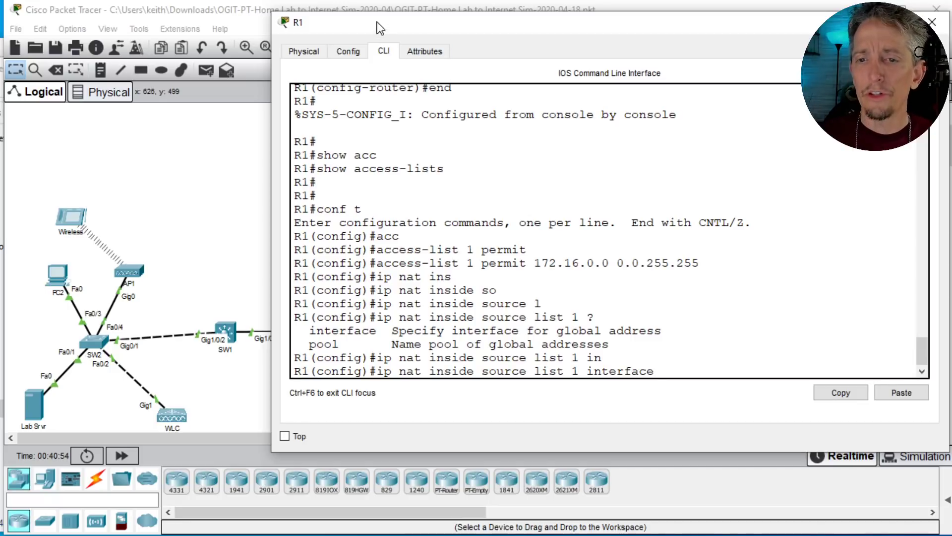
{"action": "left_click_drag", "start_coordinate": [376, 21], "coordinate": [518, 37]}
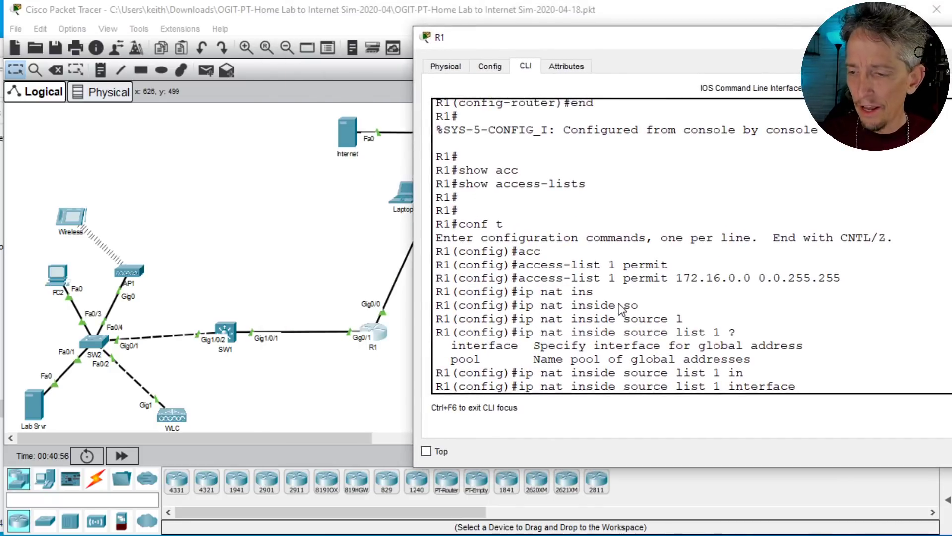
{"action": "type", "text": "gig 0/0"}
{"action": "key", "text": "Return"}
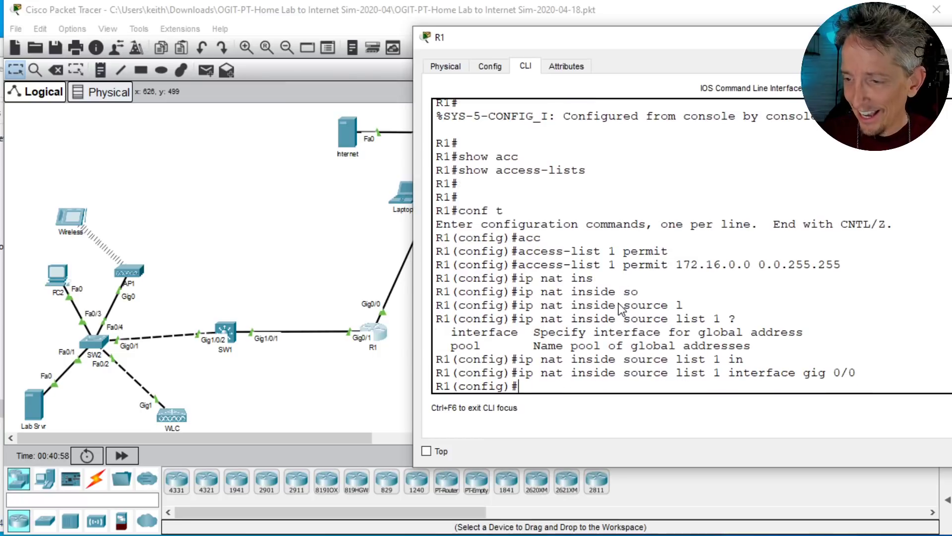
Step: Reissue R1's NAT rule for list 1 on interface gig 0/0 with the overload option to enable PAT
{"action": "key", "text": "Up"}
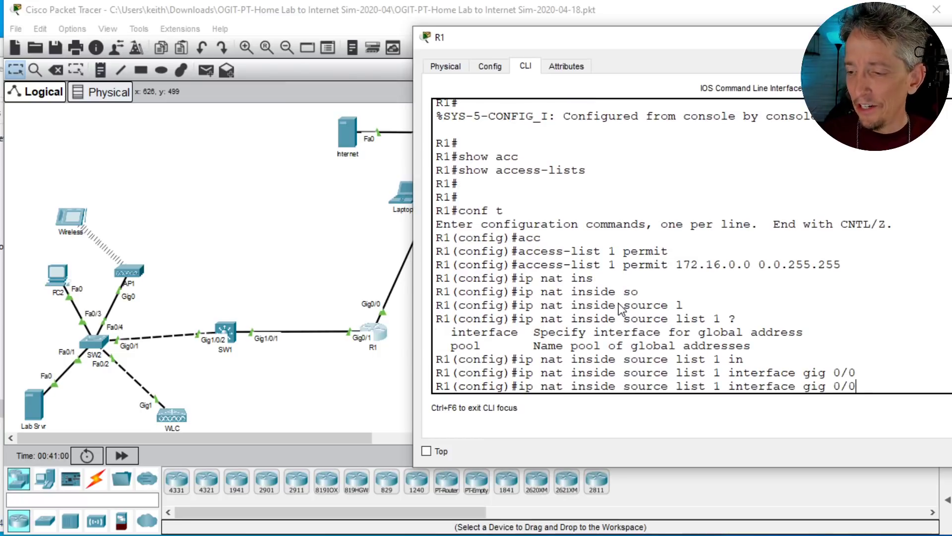
{"action": "type", "text": "ov"}
{"action": "key", "text": "Tab"}
{"action": "key", "text": "Return"}
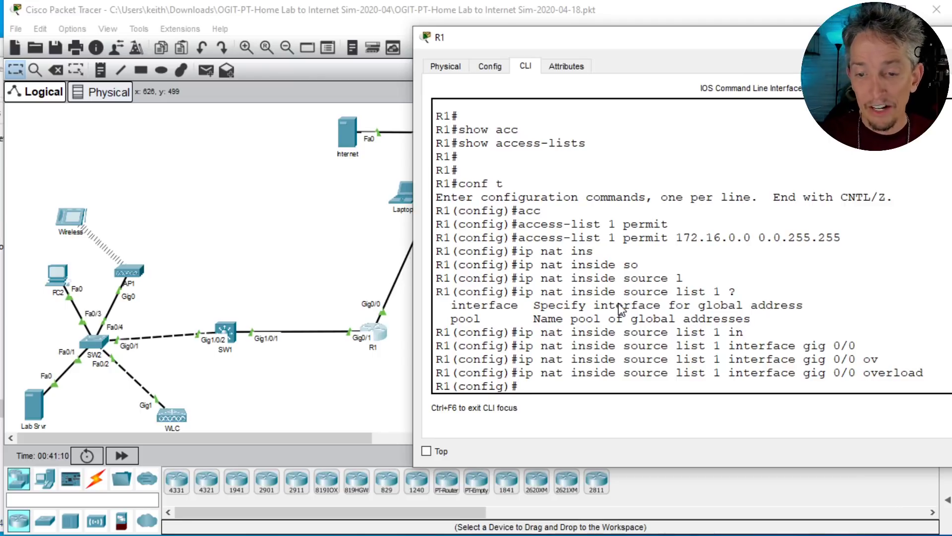
Step: Designate R1's interface gig 0/0 as the NAT outside interface with ip nat outside
{"action": "type", "text": "i"}
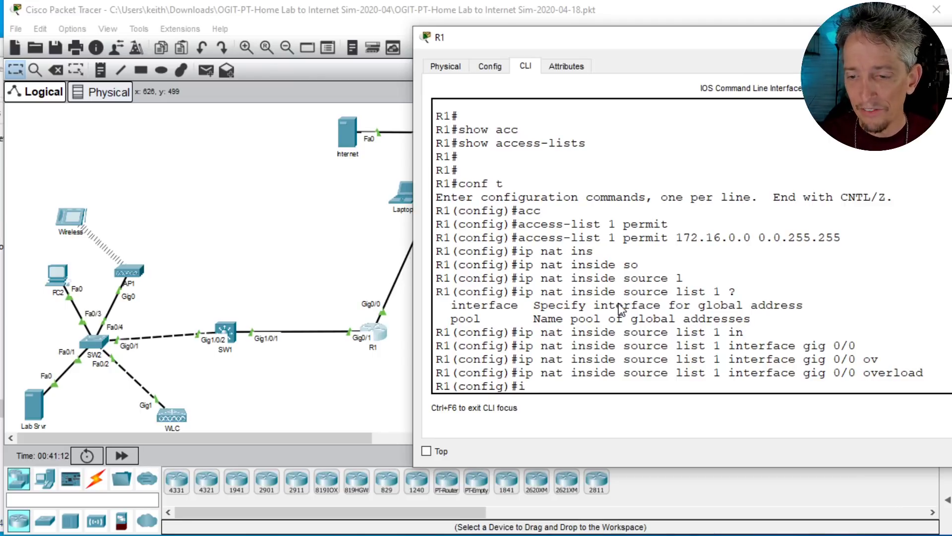
{"action": "type", "text": "nt gig 0/0"}
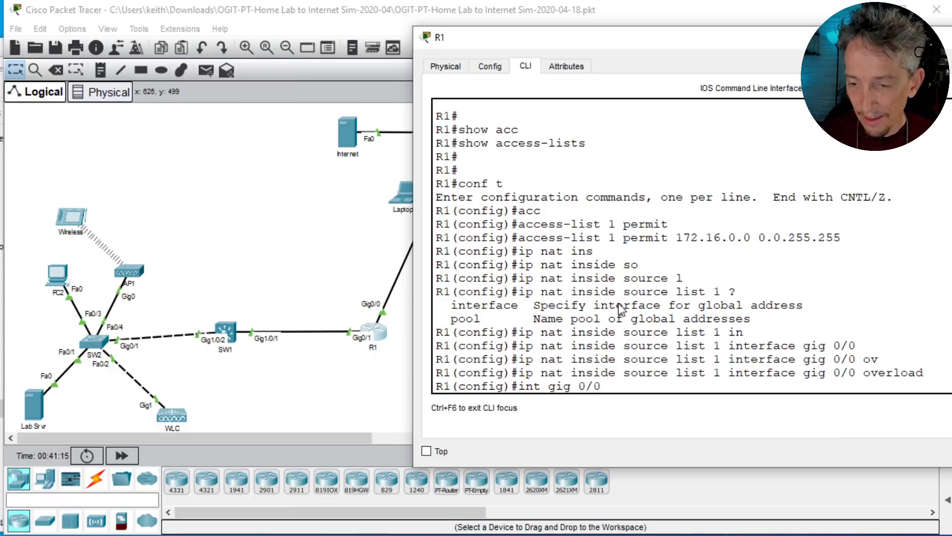
{"action": "key", "text": "Return"}
{"action": "type", "text": "ip nat in"}
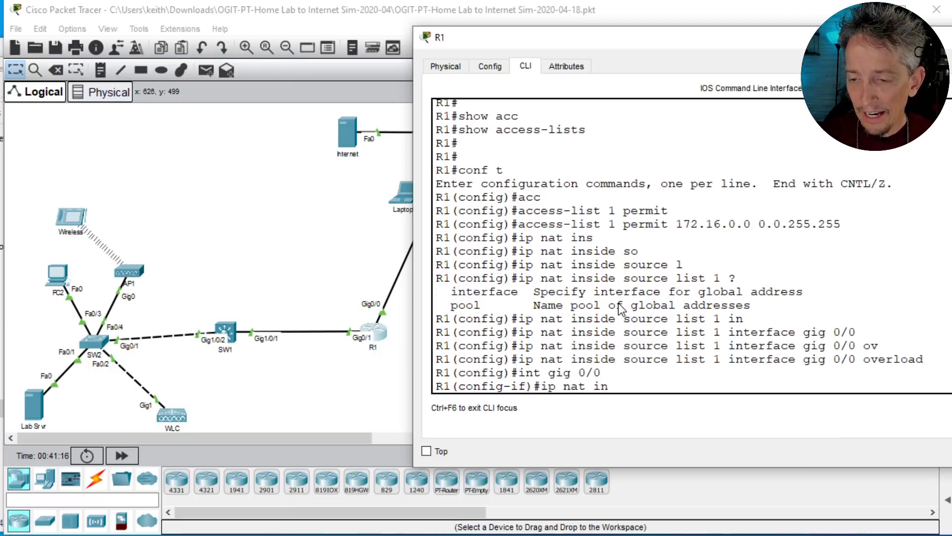
{"action": "key", "text": "BackSpace"}
{"action": "key", "text": "BackSpace"}
{"action": "type", "text": "out"}
{"action": "key", "text": "Tab"}
{"action": "key", "text": "Return"}
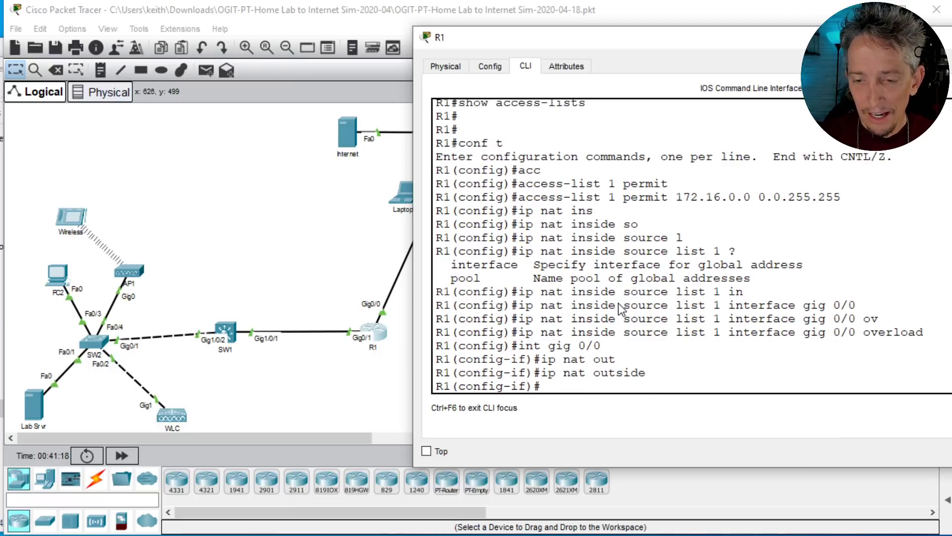
Step: Designate R1's interface gig 0/1 as the NAT inside interface and exit configuration mode
{"action": "type", "text": "int gig 0/1"}
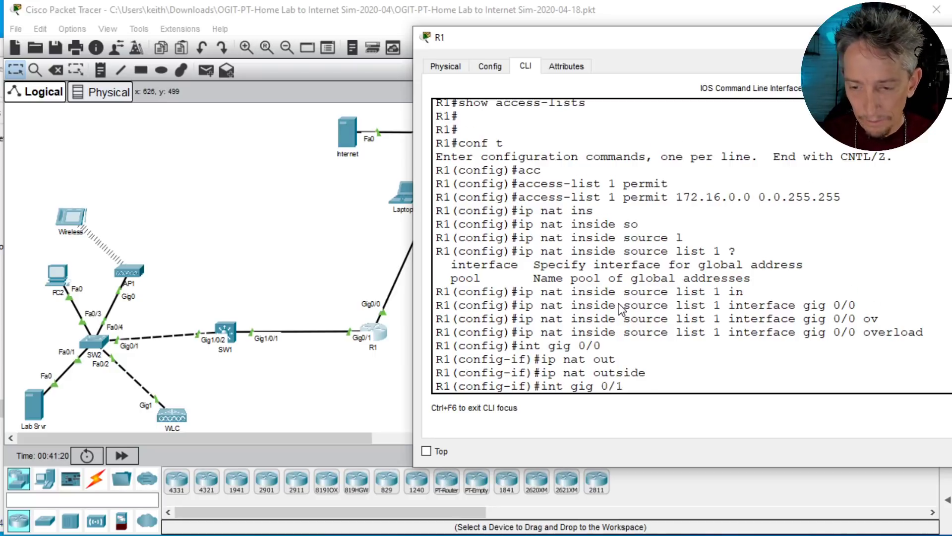
{"action": "key", "text": "Return"}
{"action": "type", "text": "ip nat inside"}
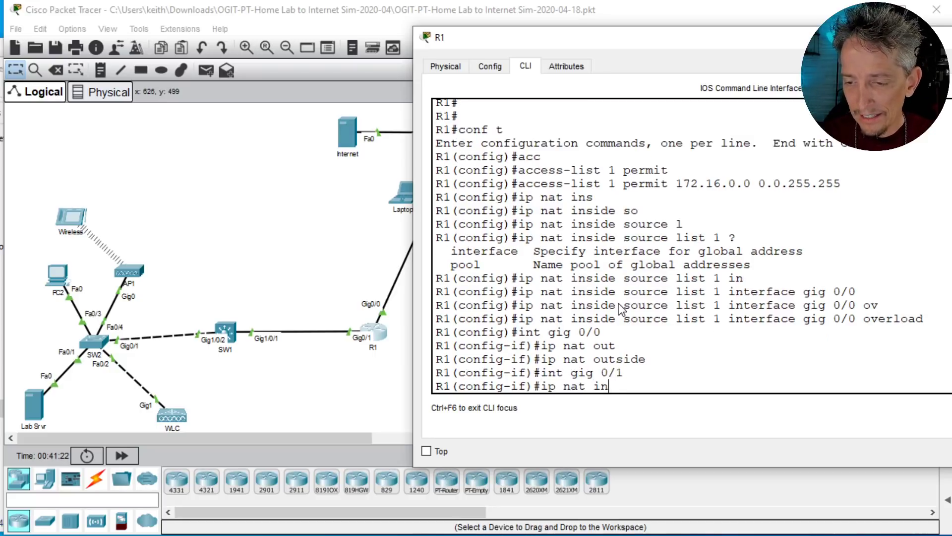
{"action": "key", "text": "Return"}
{"action": "type", "text": "end"}
{"action": "key", "text": "Return"}
{"action": "key", "text": "Return"}
{"action": "key", "text": "Return"}
{"action": "key", "text": "Return"}
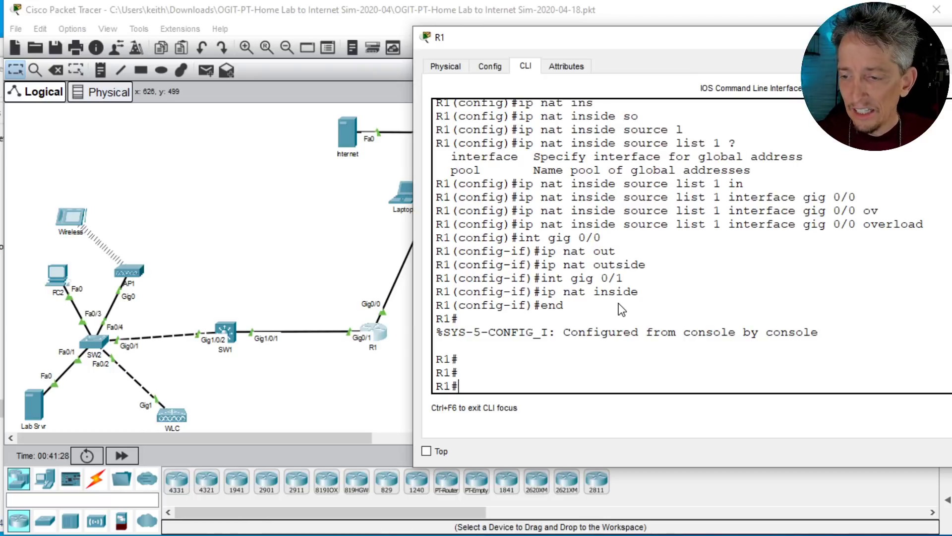
Step: Open SW1's command line, ping 23.1.2.2 from it, and return to the topology
{"action": "left_click", "coordinate": [233, 340]}
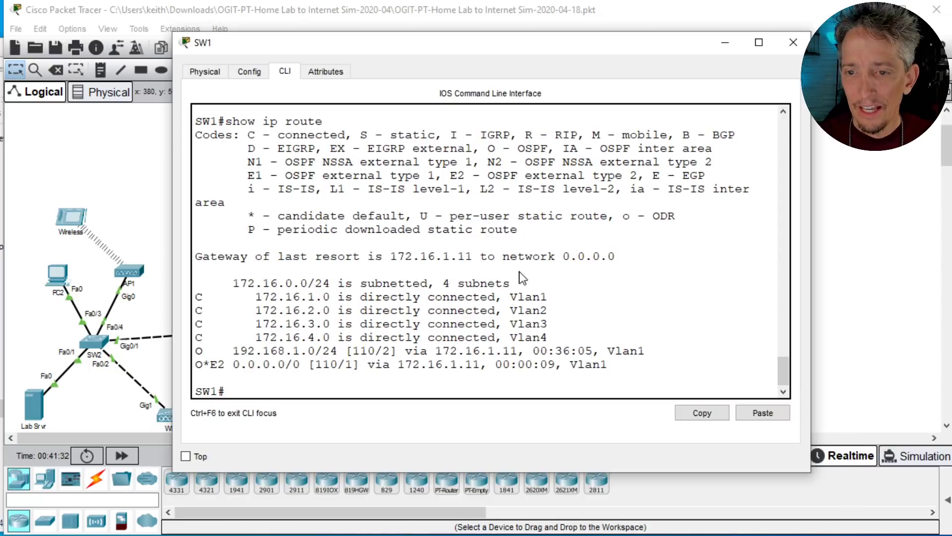
{"action": "left_click_drag", "start_coordinate": [456, 44], "coordinate": [611, 41]}
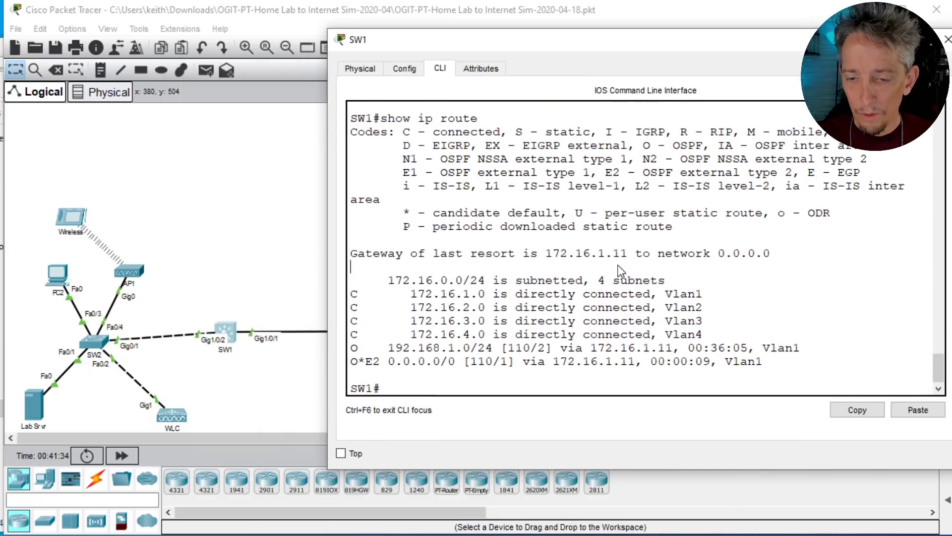
{"action": "key", "text": "Up"}
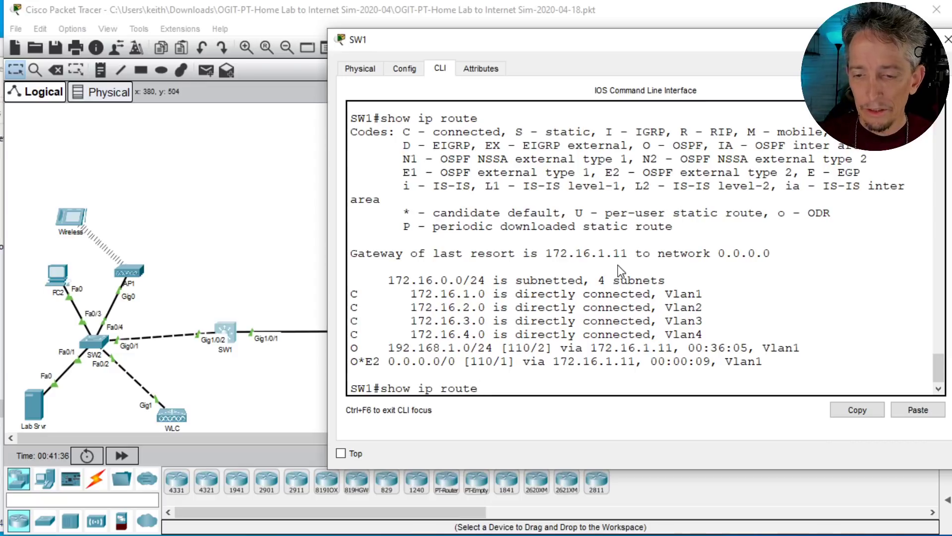
{"action": "key", "text": "Down"}
{"action": "type", "text": "ping"}
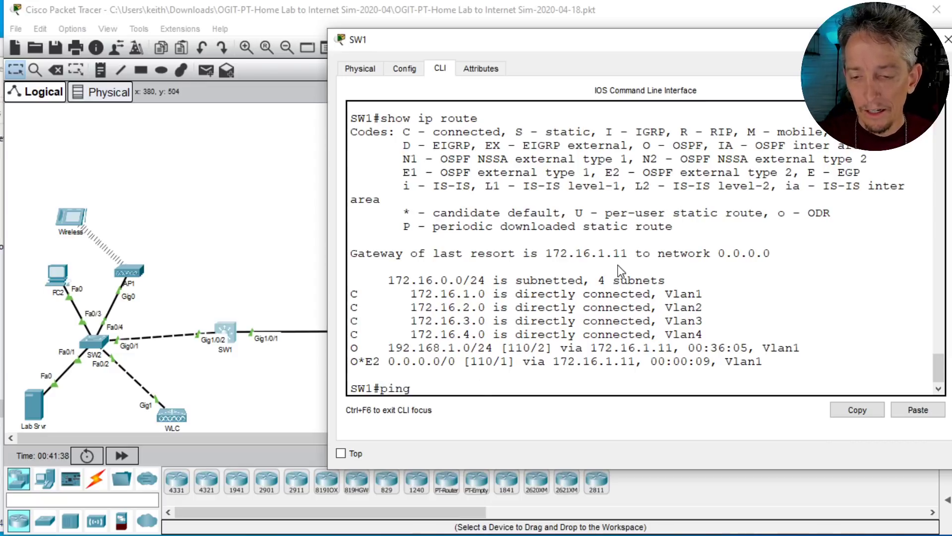
{"action": "type", "text": " 23.1.2.2"}
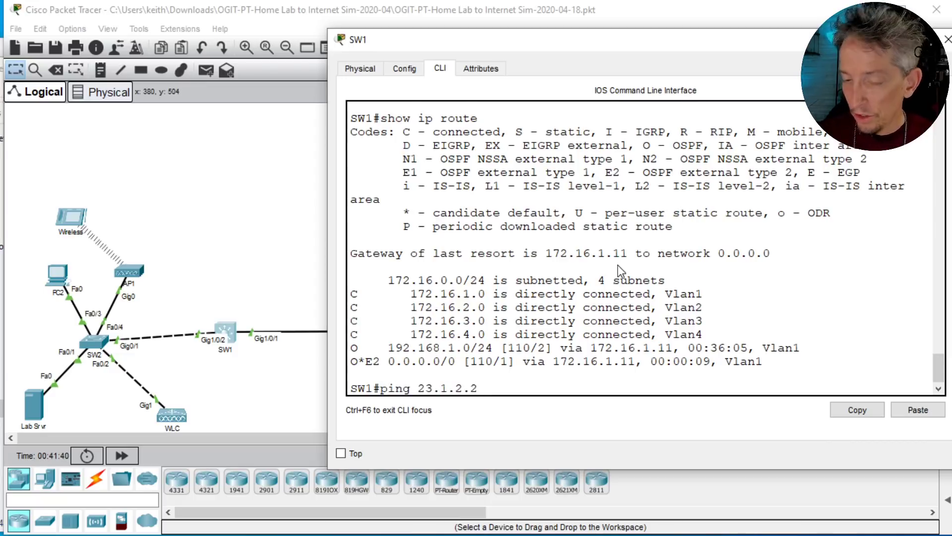
{"action": "key", "text": "Return"}
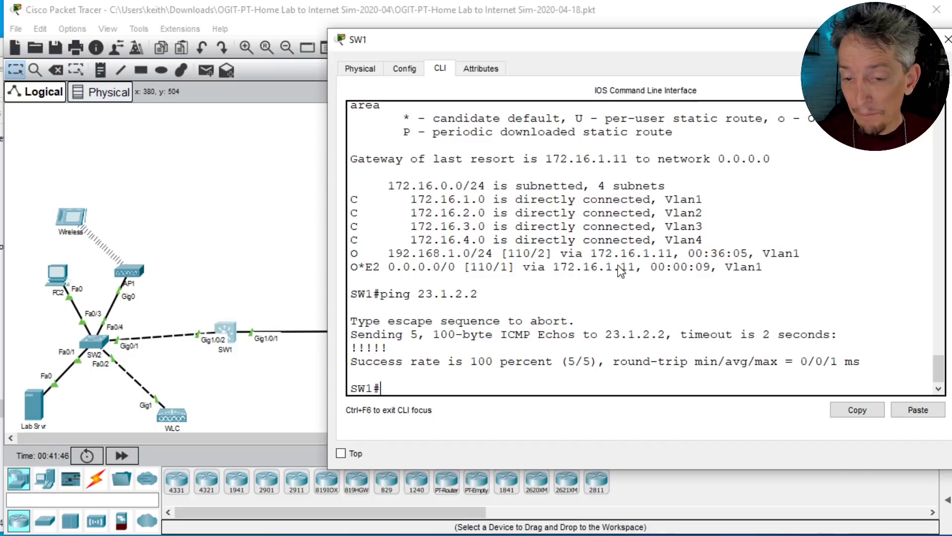
{"action": "left_click", "coordinate": [285, 213]}
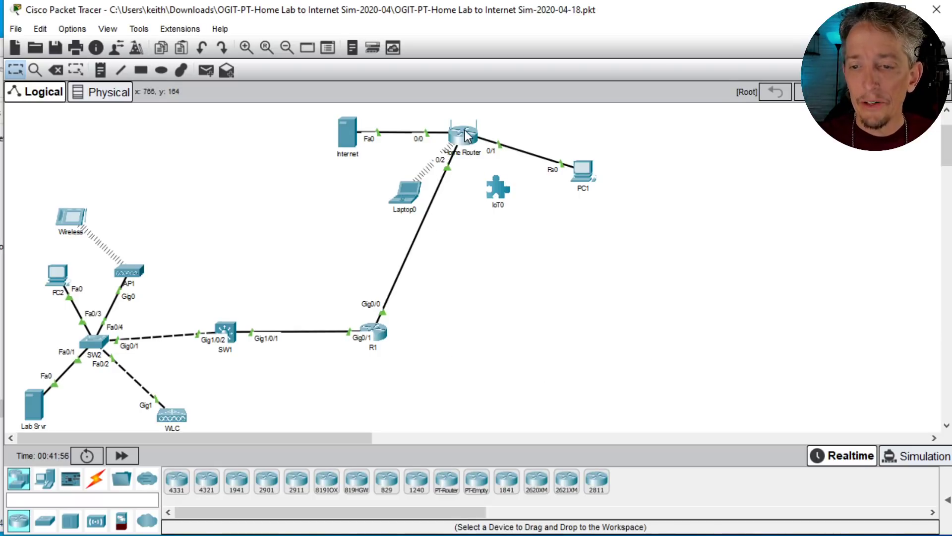
Step: Rerun tracert 23.1.2.2 from the Wireless tablet's command prompt and examine each hop along the path
{"action": "mouse_move", "coordinate": [466, 134]}
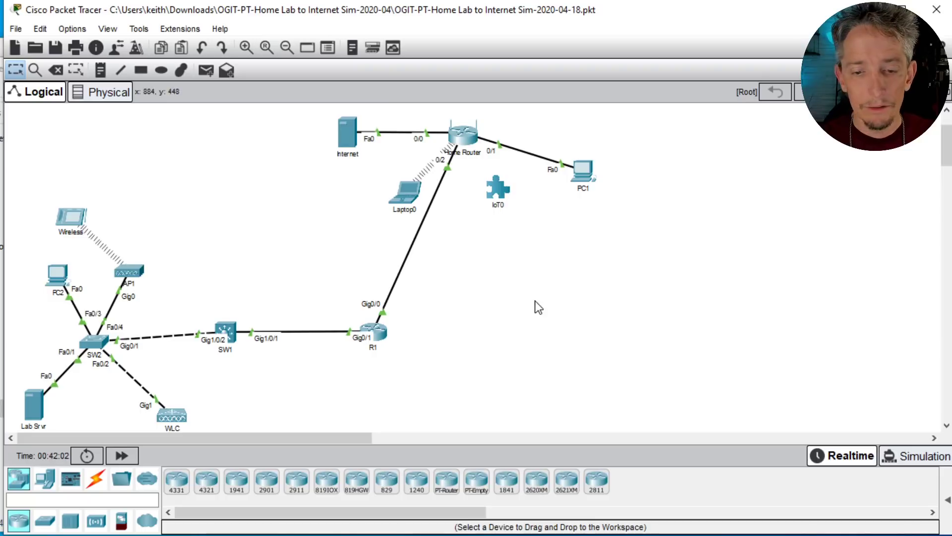
{"action": "left_click", "coordinate": [73, 217]}
{"action": "left_click_drag", "start_coordinate": [382, 66], "coordinate": [534, 49]}
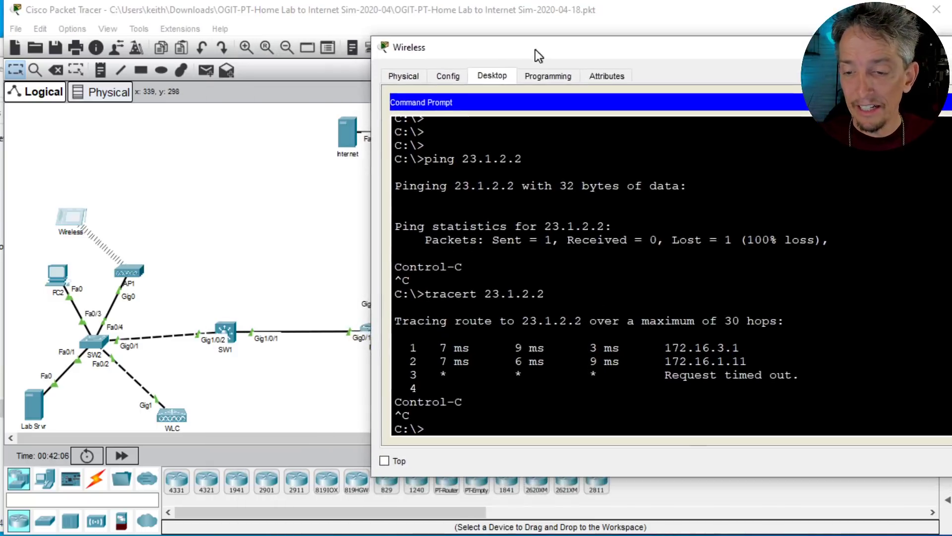
{"action": "left_click", "coordinate": [580, 294]}
{"action": "key", "text": "Up"}
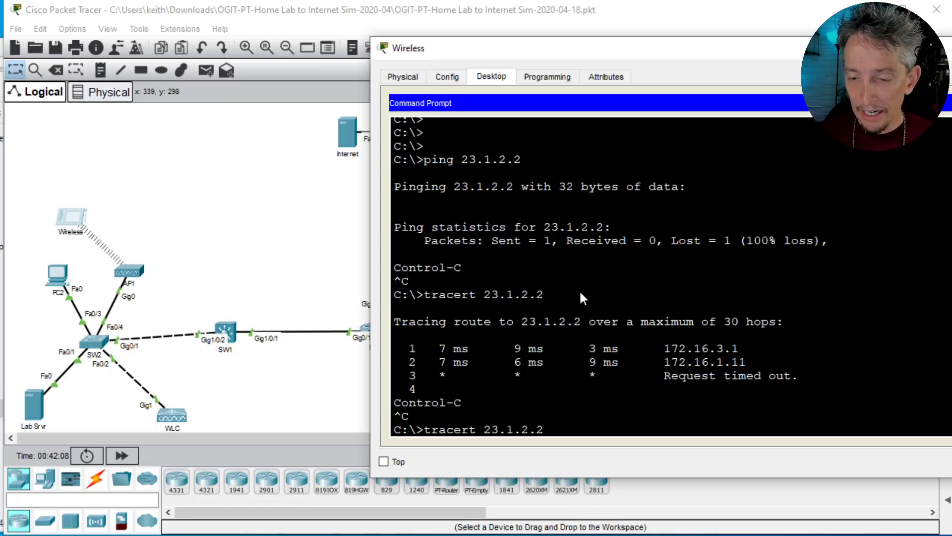
{"action": "key", "text": "Return"}
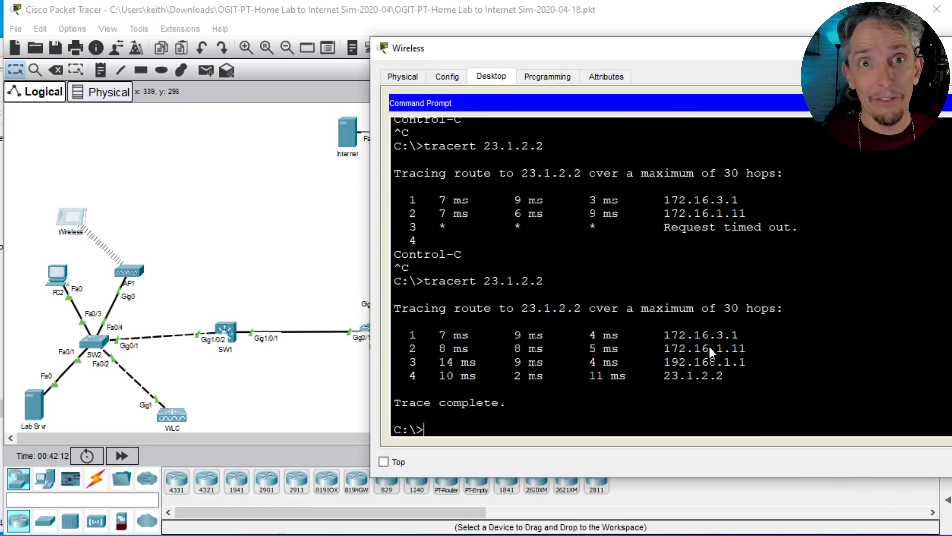
{"action": "triple_click", "coordinate": [724, 332]}
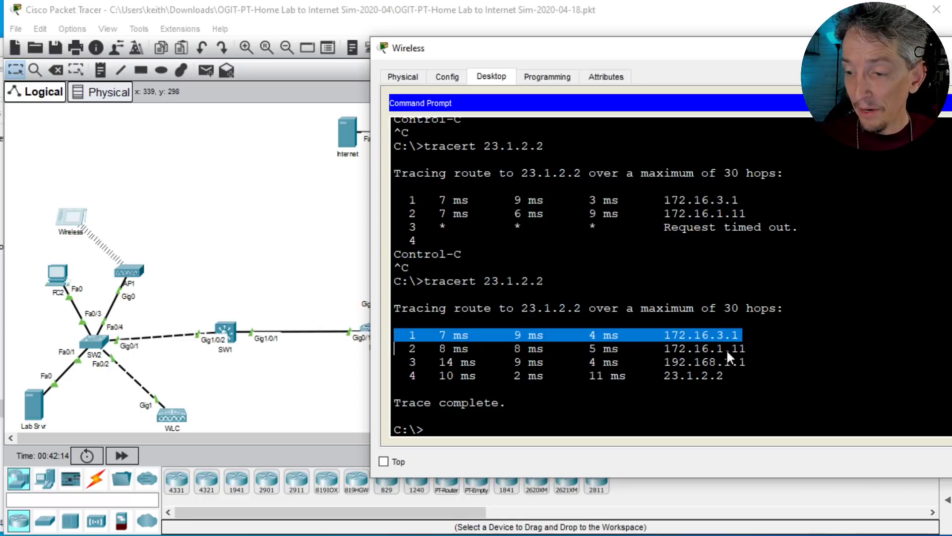
{"action": "triple_click", "coordinate": [727, 350]}
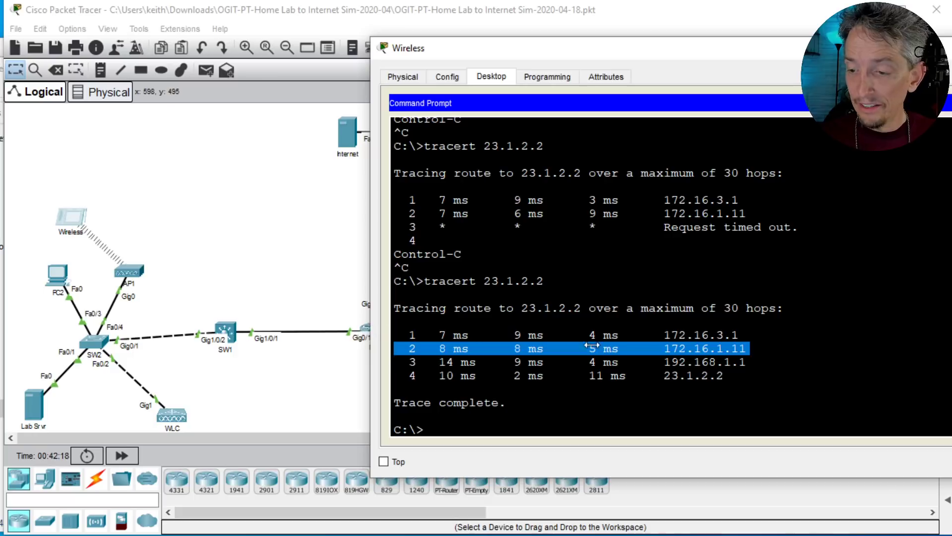
{"action": "triple_click", "coordinate": [708, 362]}
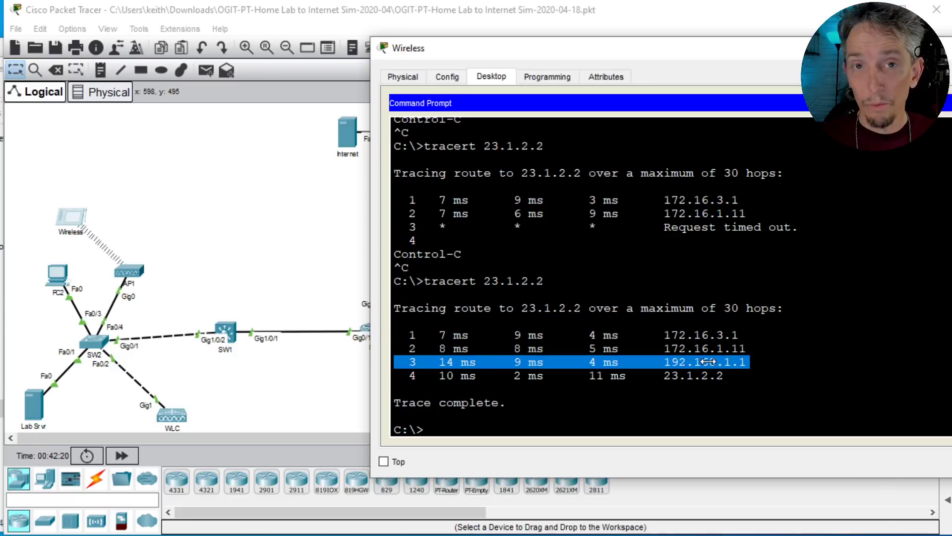
{"action": "double_click", "coordinate": [705, 376]}
{"action": "triple_click", "coordinate": [705, 376]}
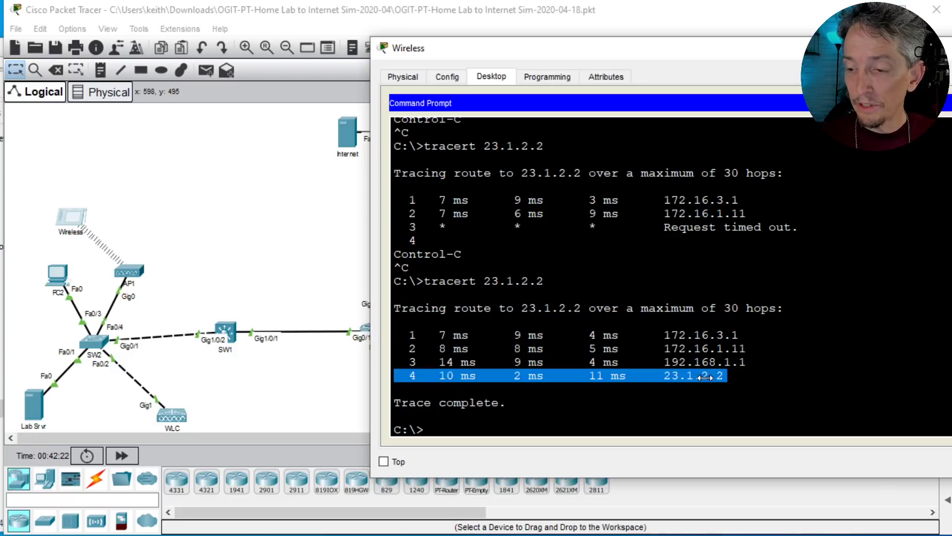
Step: Display the Wireless tablet's full IP configuration with ipconfig /all and highlight its DNS server entry
{"action": "left_click", "coordinate": [738, 271]}
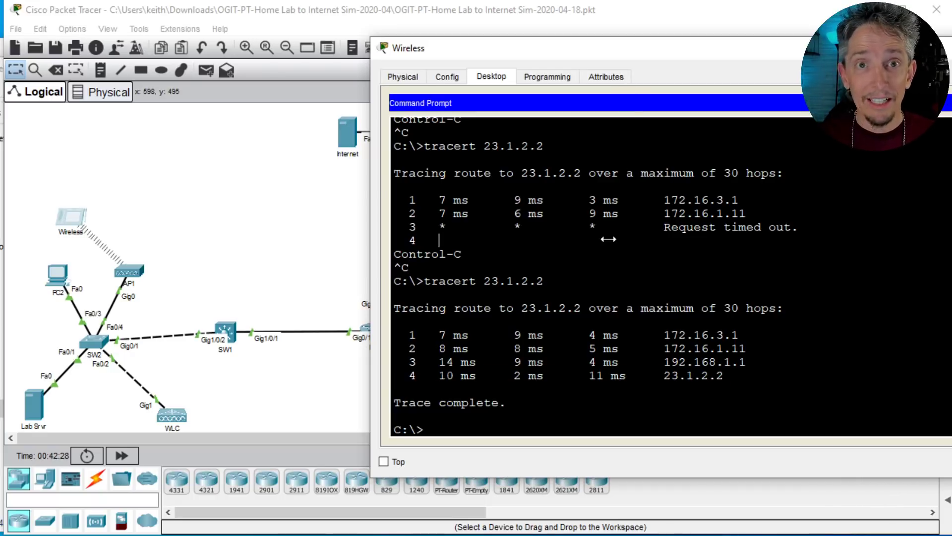
{"action": "type", "text": "ip"}
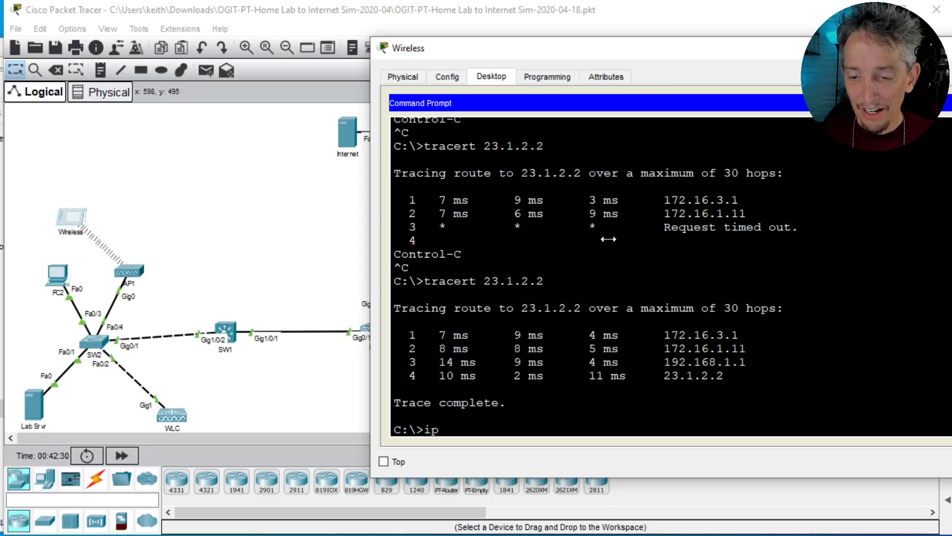
{"action": "type", "text": "config /all"}
{"action": "key", "text": "Return"}
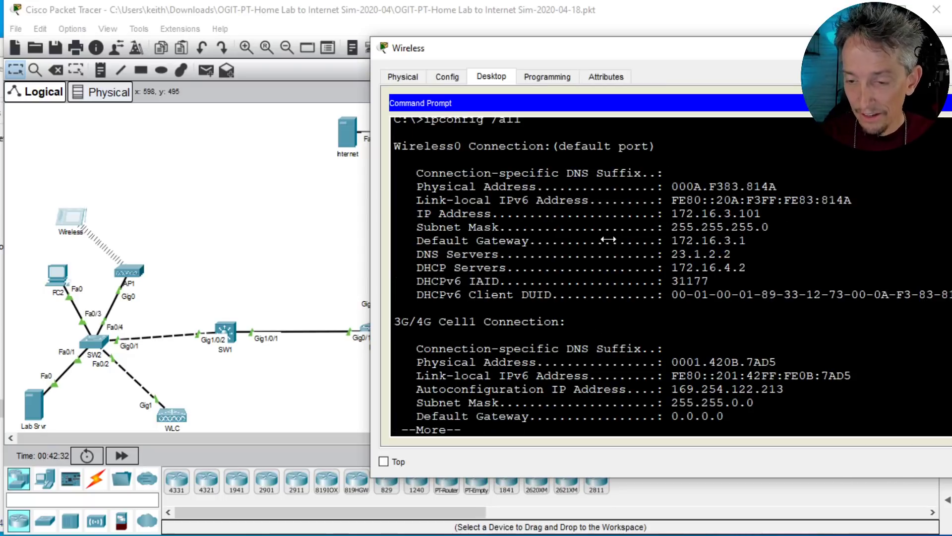
{"action": "key", "text": "space"}
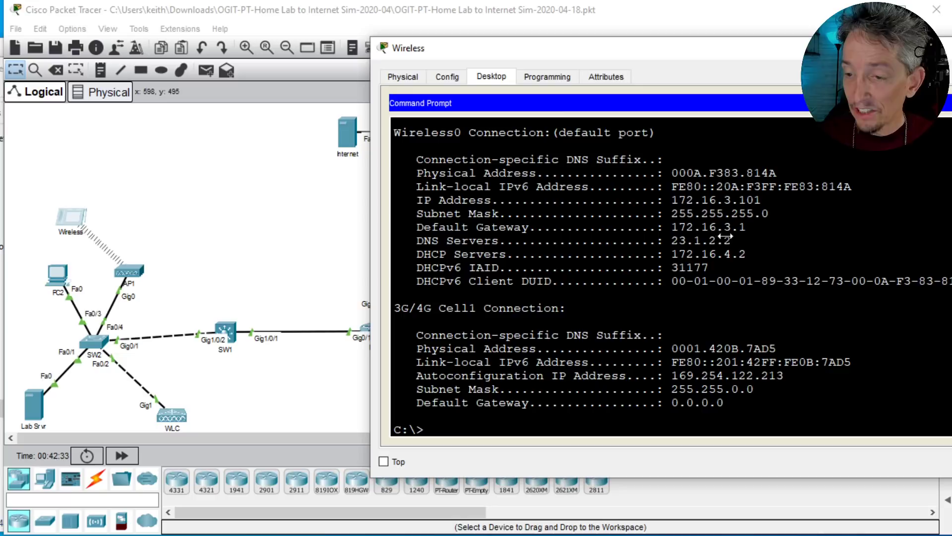
{"action": "triple_click", "coordinate": [693, 241]}
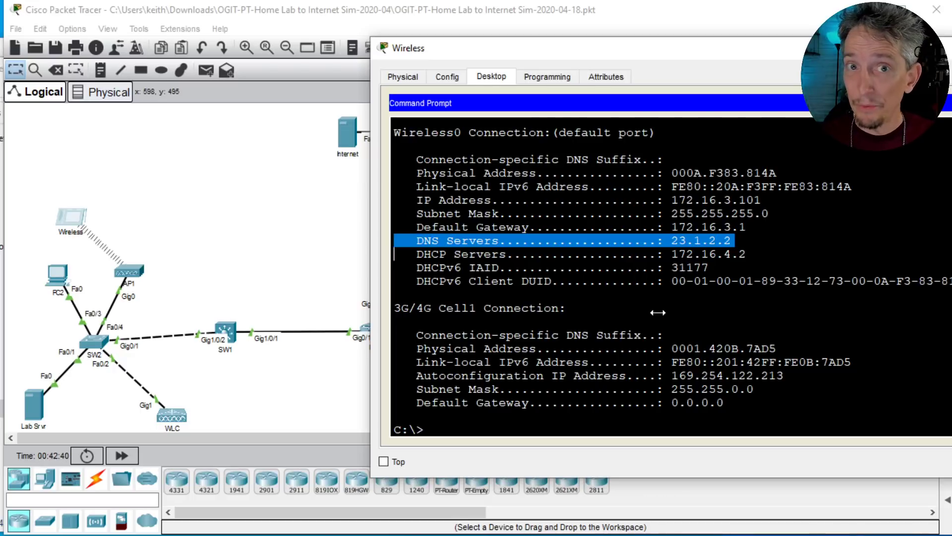
Step: Resolve thekeithbarker.com with nslookup from the Wireless tablet's command prompt and highlight the returned address line
{"action": "type", "text": "n"}
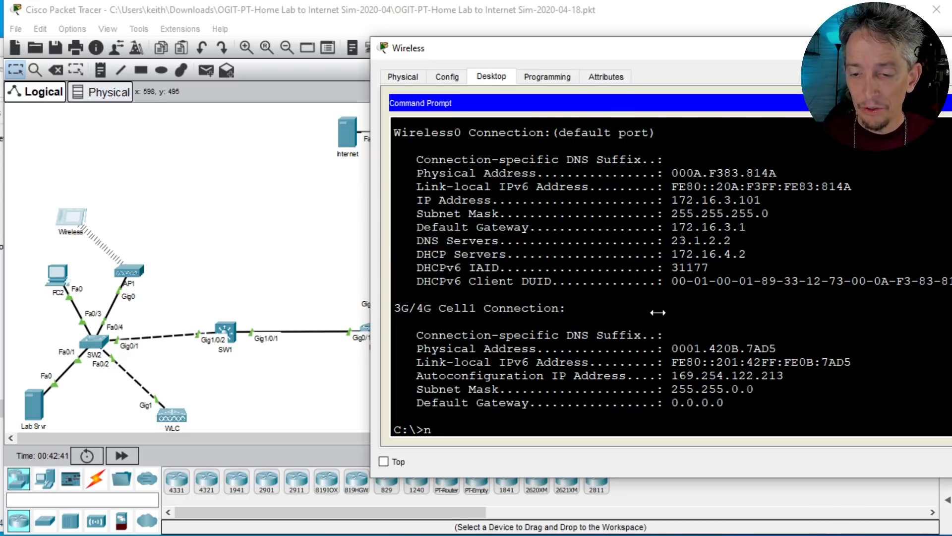
{"action": "type", "text": "slookup thekeithbae"}
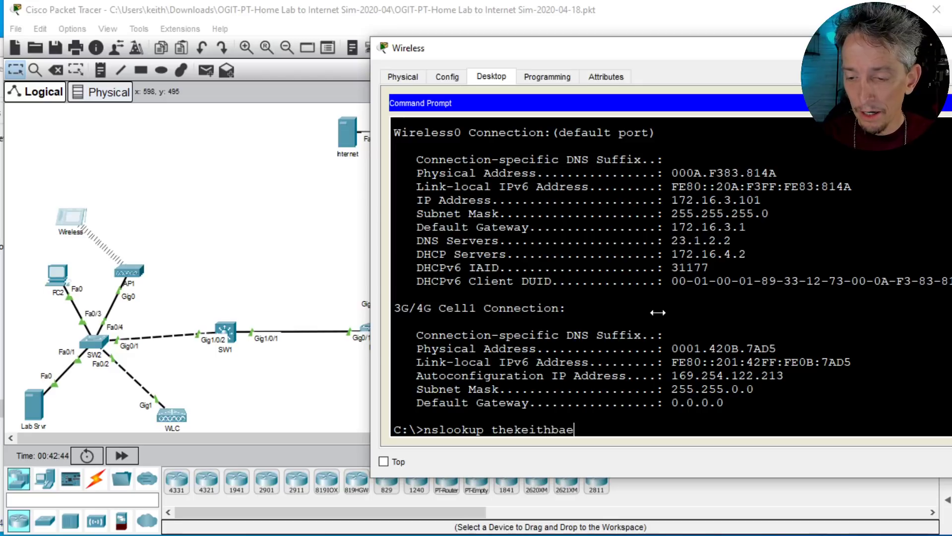
{"action": "key", "text": "BackSpace"}
{"action": "type", "text": "rker.com"}
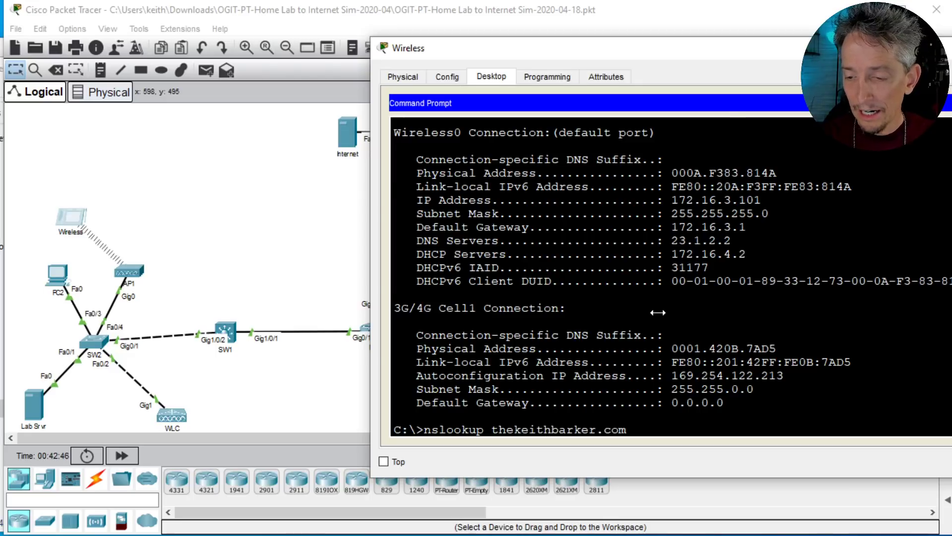
{"action": "key", "text": "Return"}
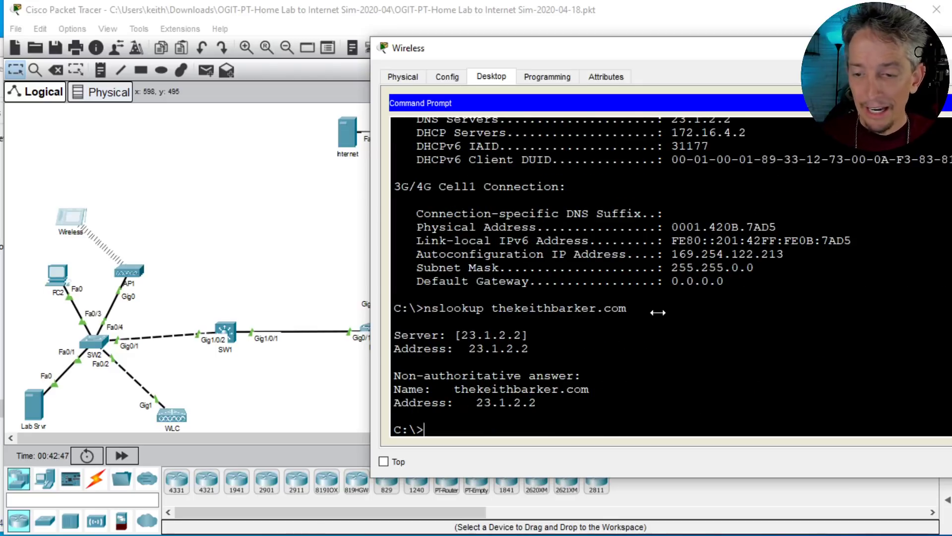
{"action": "triple_click", "coordinate": [497, 403]}
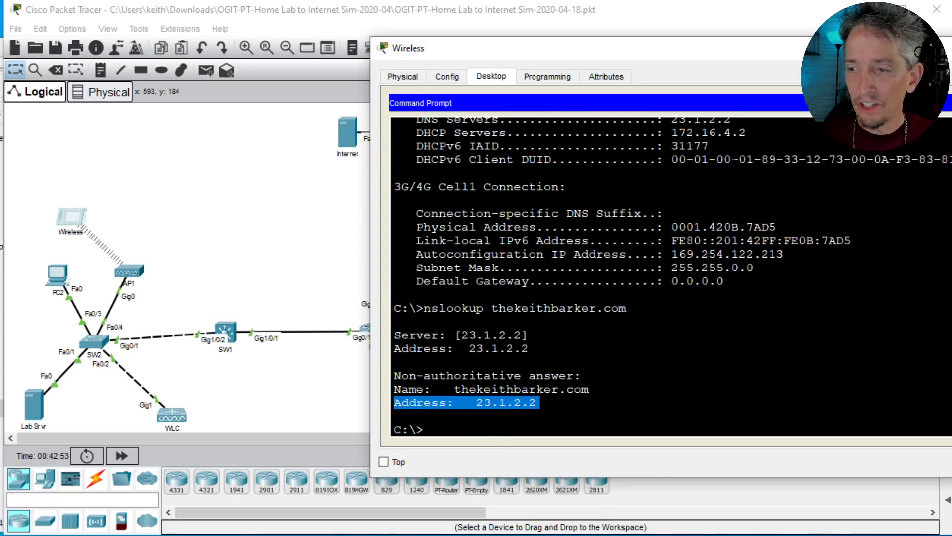
Step: Switch the Wireless tablet from the command prompt to its web browser and load thekeithbarker.com
{"action": "left_click", "coordinate": [948, 103]}
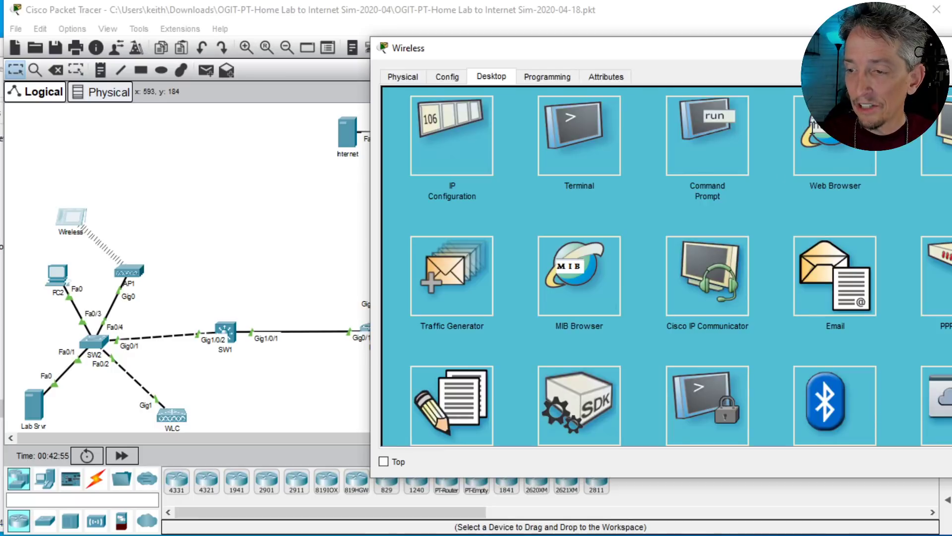
{"action": "left_click", "coordinate": [822, 148]}
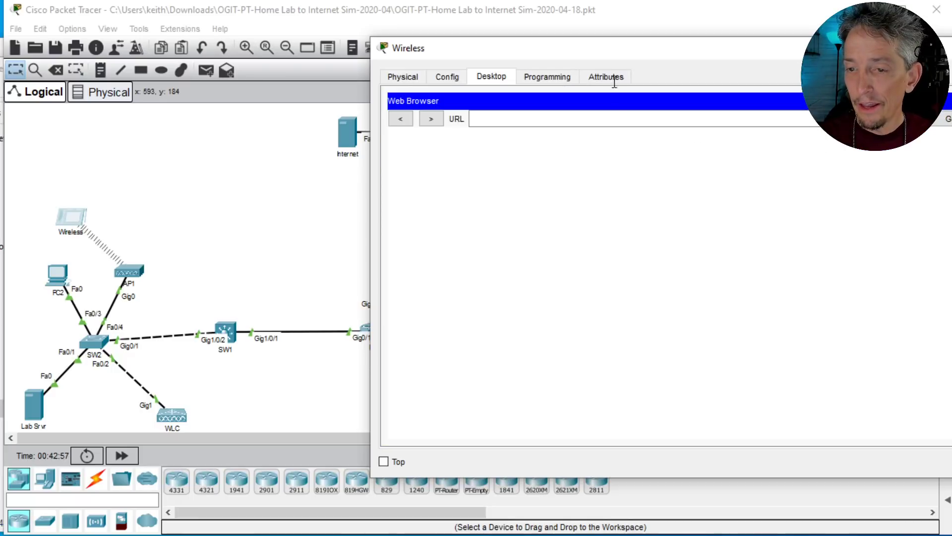
{"action": "left_click_drag", "start_coordinate": [610, 48], "coordinate": [471, 55]}
{"action": "left_click", "coordinate": [413, 130]}
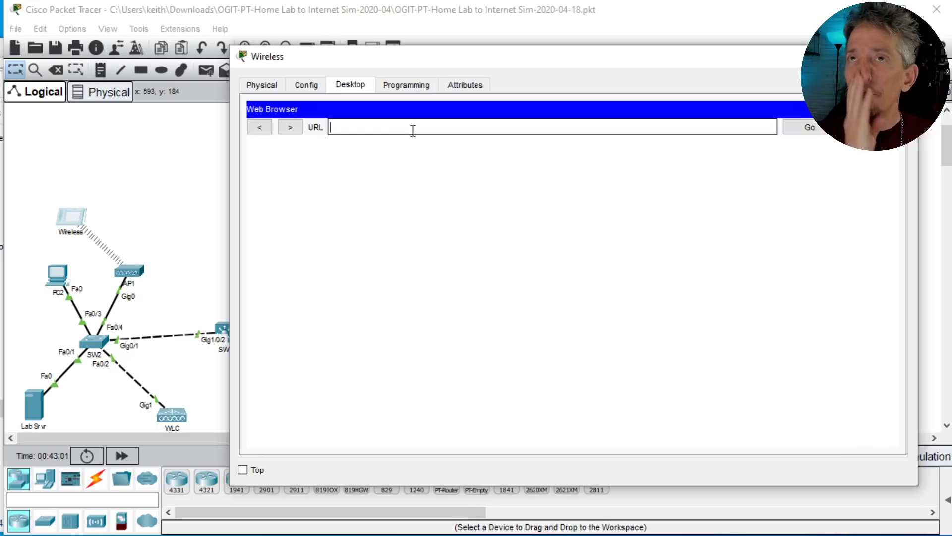
{"action": "type", "text": "the"}
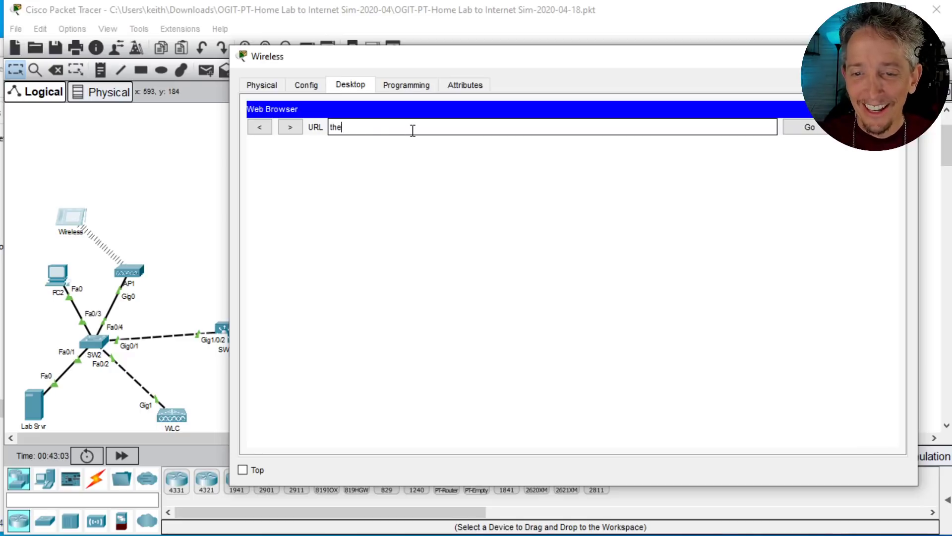
{"action": "type", "text": "keithbarker.com"}
{"action": "key", "text": "Return"}
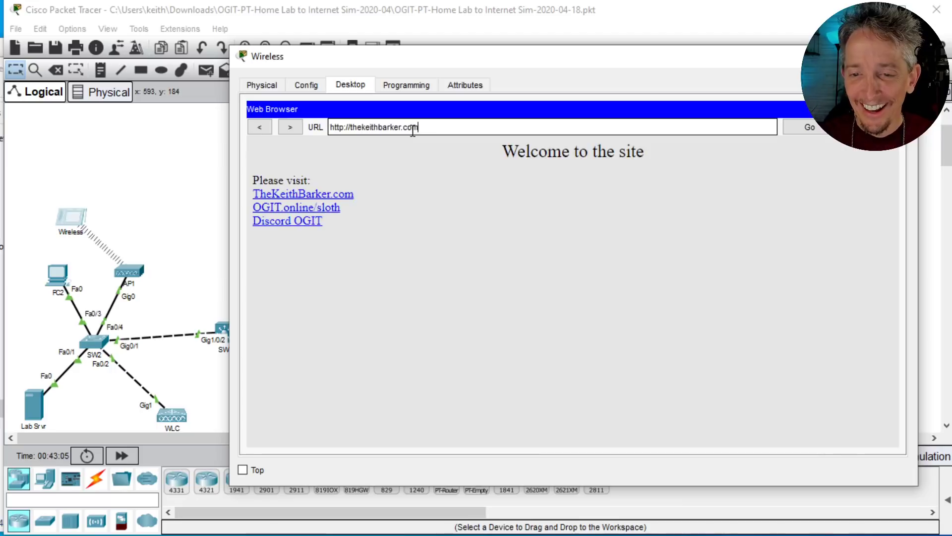
Step: Visit the TheKeithBarker.com, OGIT.online/sloth and Discord OGIT links from the site's welcome page, then return to the topology
{"action": "left_click", "coordinate": [303, 196]}
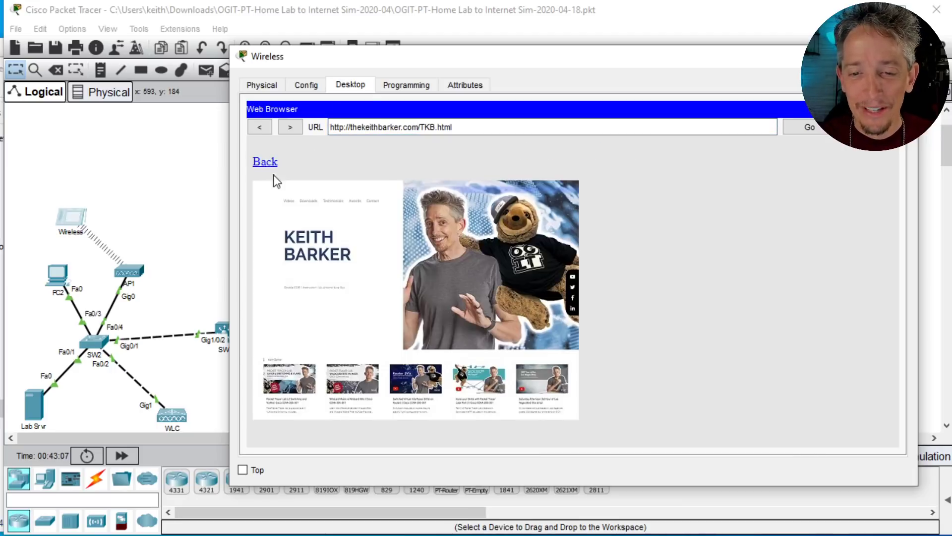
{"action": "left_click", "coordinate": [257, 127]}
{"action": "left_click", "coordinate": [272, 206]}
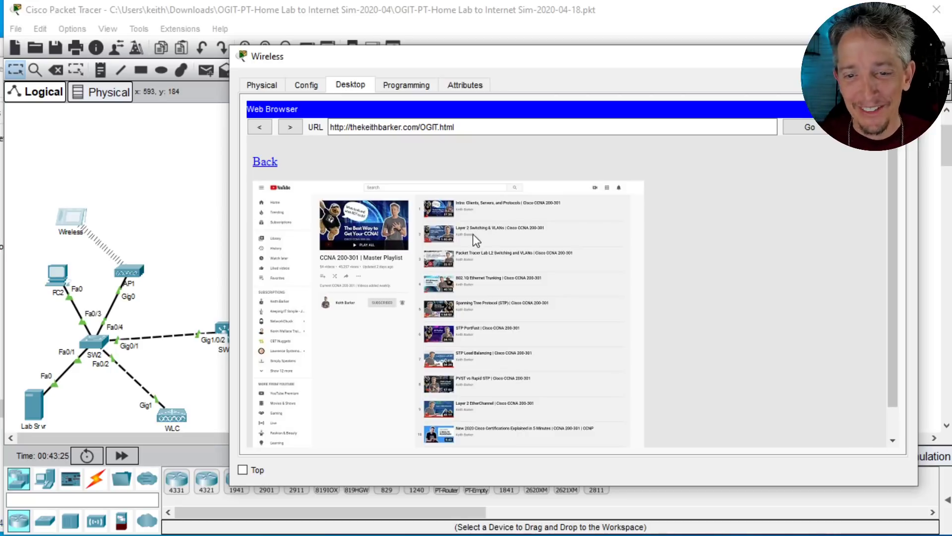
{"action": "left_click", "coordinate": [259, 128]}
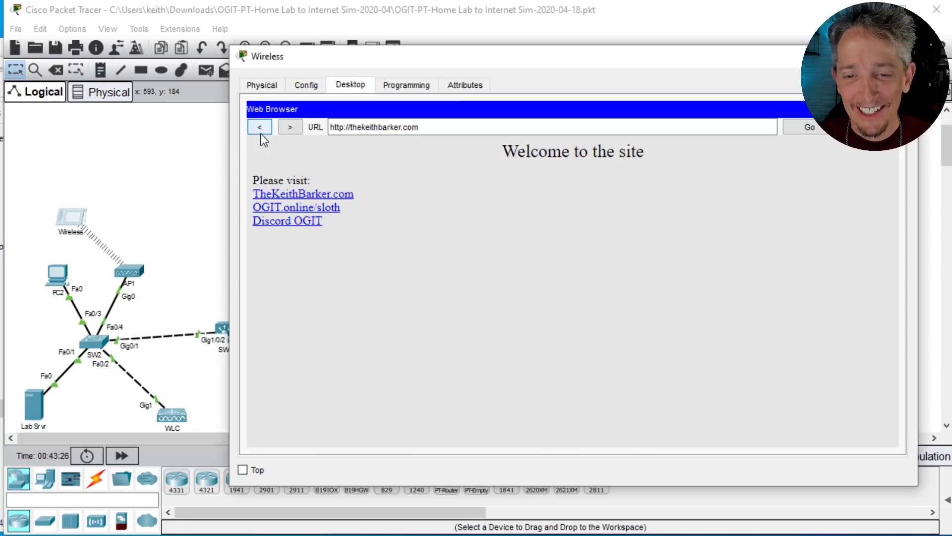
{"action": "left_click", "coordinate": [284, 222]}
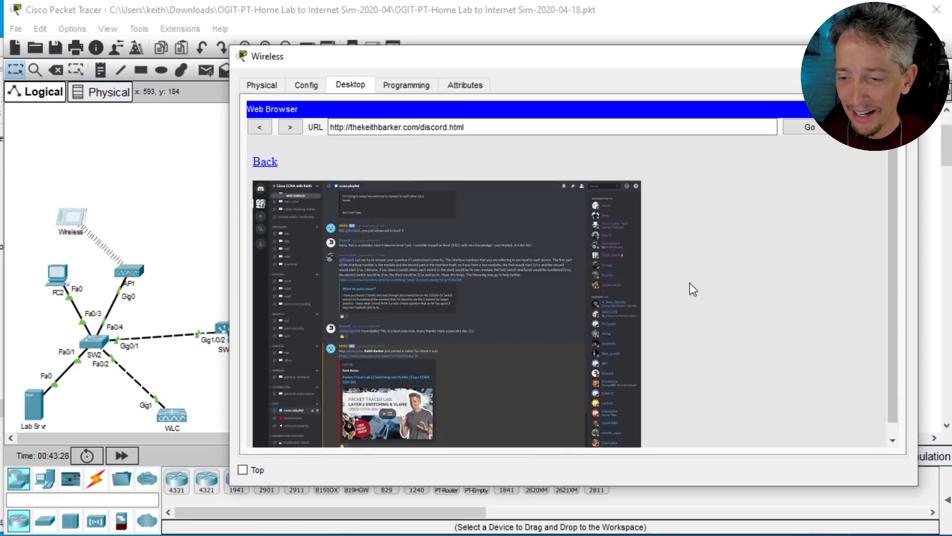
{"action": "scroll", "coordinate": [690, 283], "scroll_direction": "down", "scroll_amount": 1}
{"action": "scroll", "coordinate": [690, 284], "scroll_direction": "up", "scroll_amount": 1}
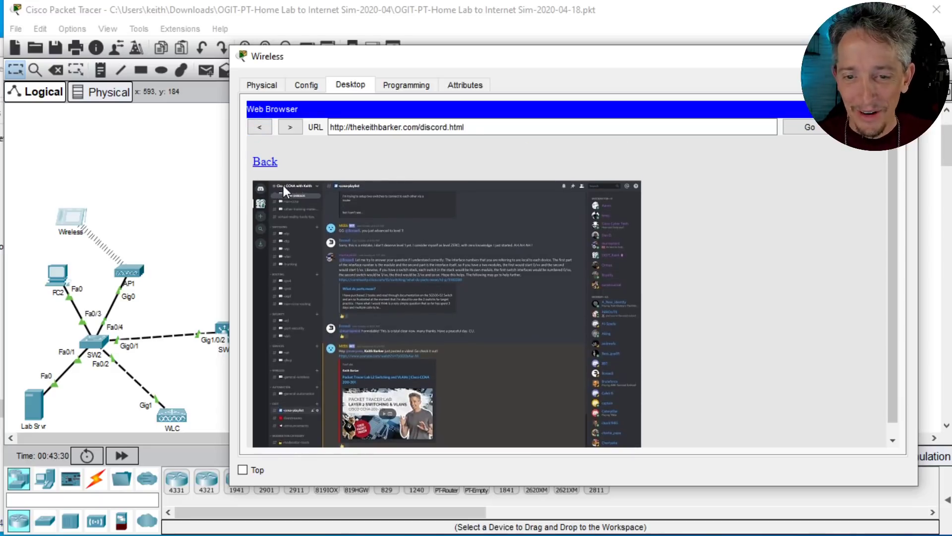
{"action": "left_click", "coordinate": [266, 163]}
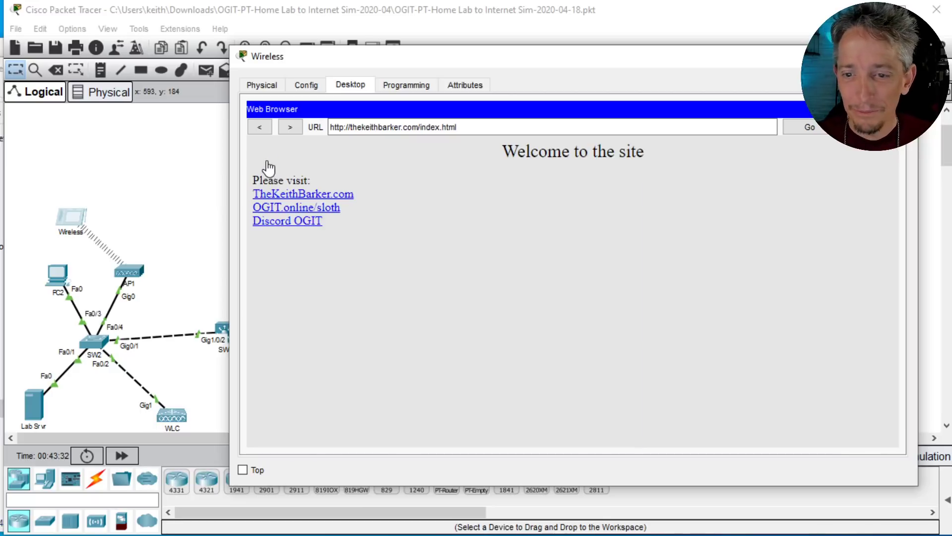
{"action": "left_click", "coordinate": [906, 56]}
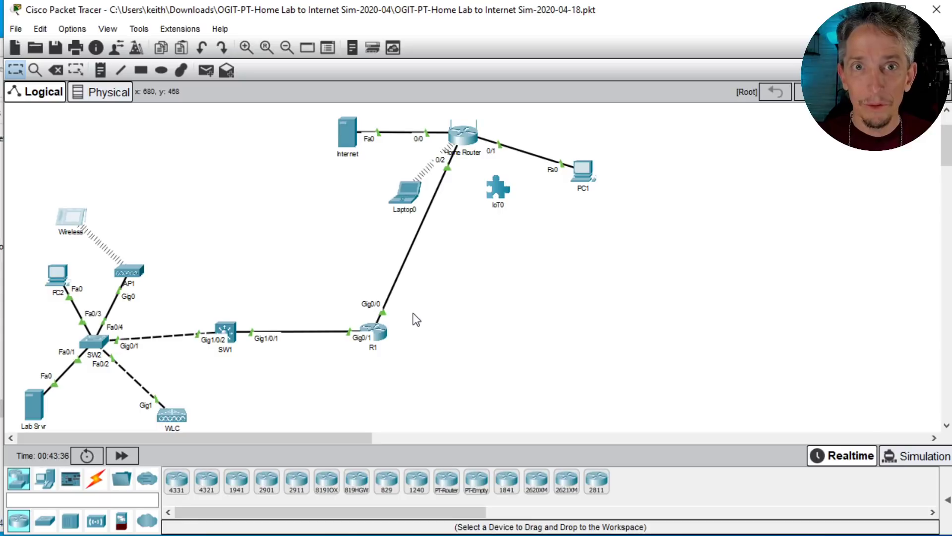
Step: Load thekeithbarker.com in the Lab Srvr's web browser and return to the topology
{"action": "left_click", "coordinate": [40, 411]}
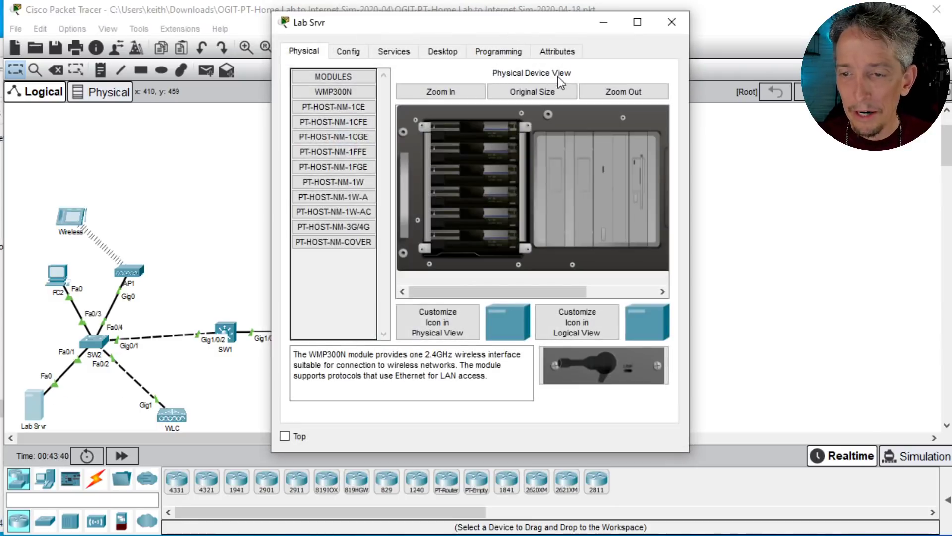
{"action": "left_click", "coordinate": [446, 52]}
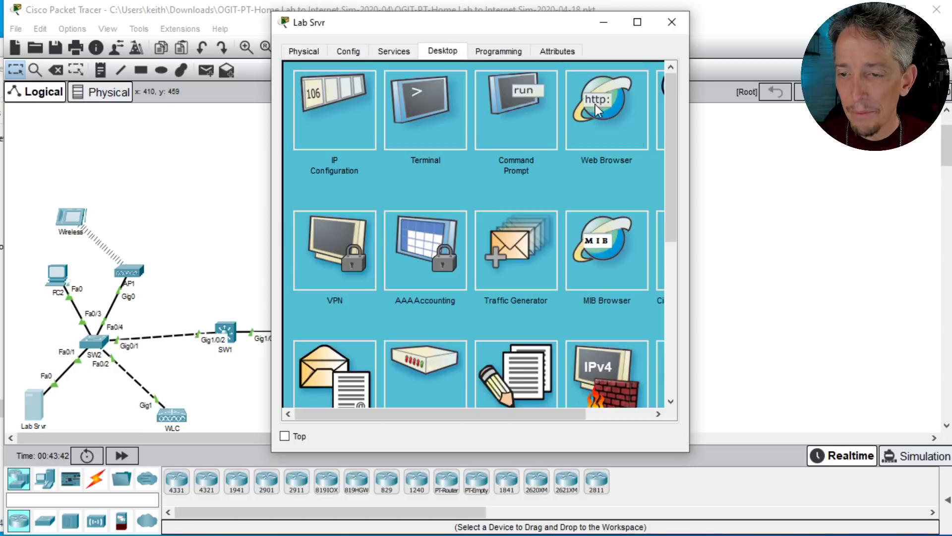
{"action": "left_click", "coordinate": [613, 109]}
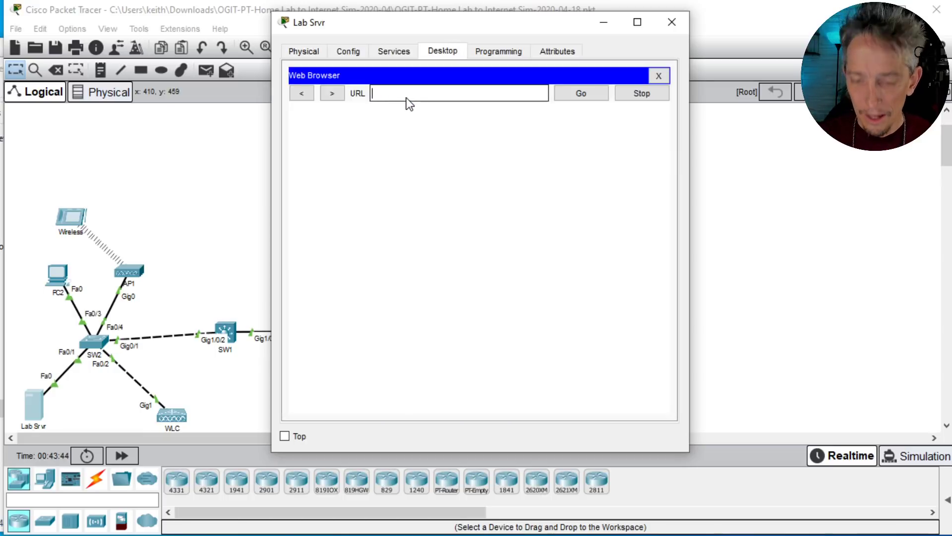
{"action": "type", "text": "thekeithbar"}
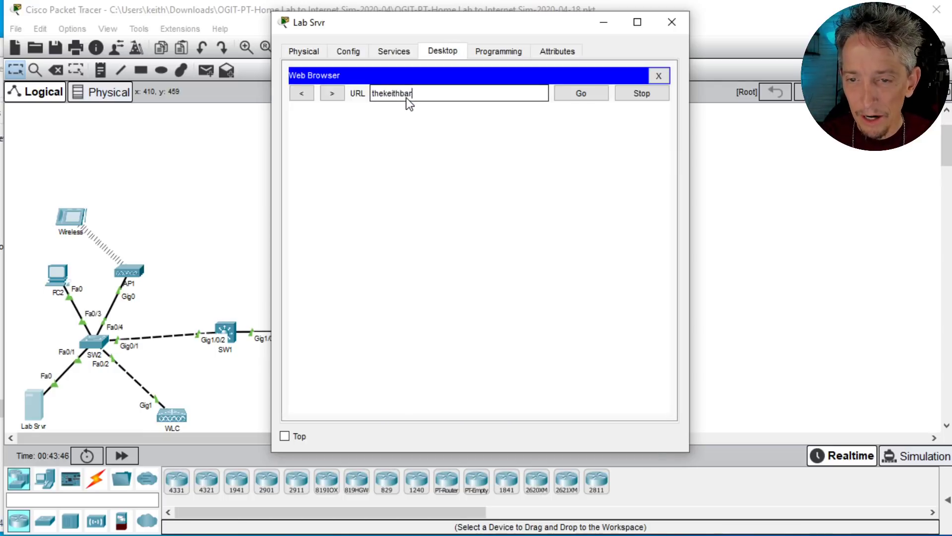
{"action": "type", "text": "ker.com"}
{"action": "key", "text": "Return"}
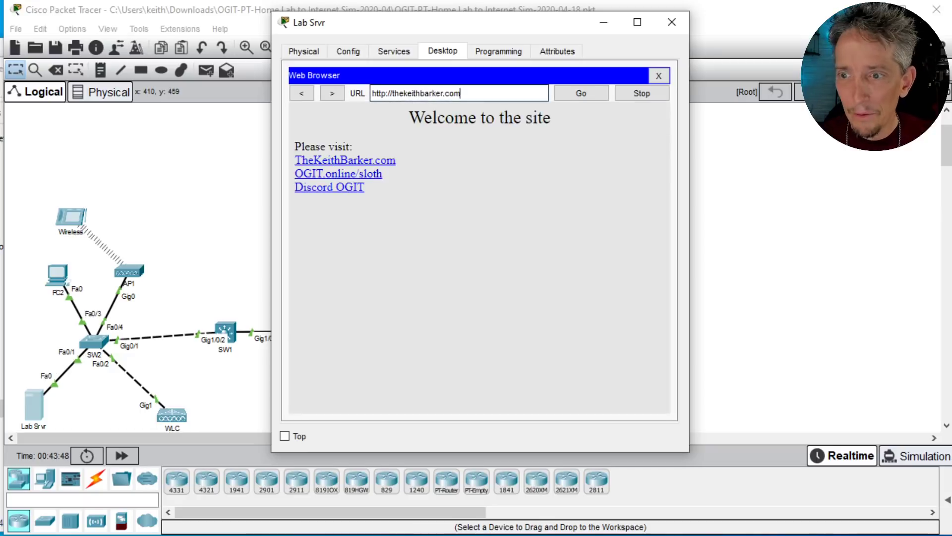
{"action": "left_click", "coordinate": [672, 22]}
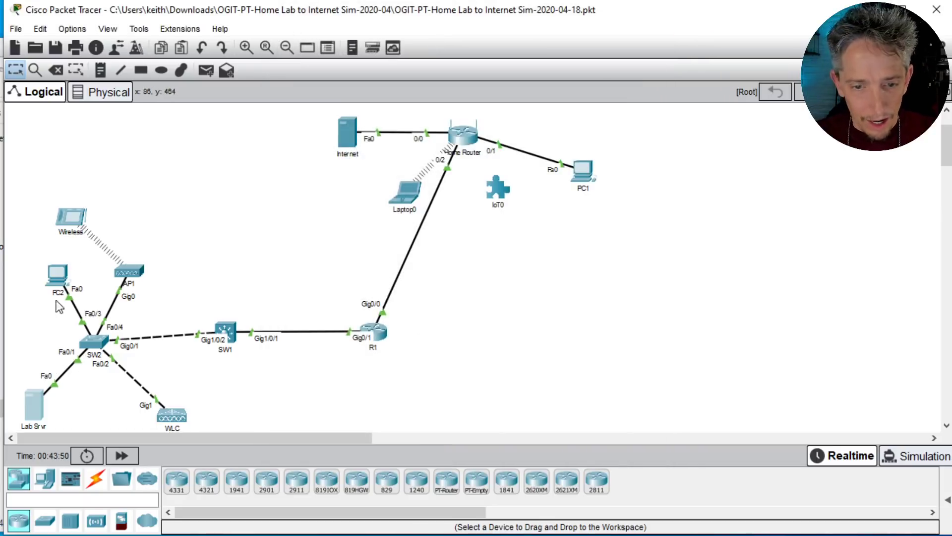
Step: Load thekeithbarker.com in PC2's web browser, widening its window to reach the browser, and return to the topology
{"action": "left_click", "coordinate": [56, 276]}
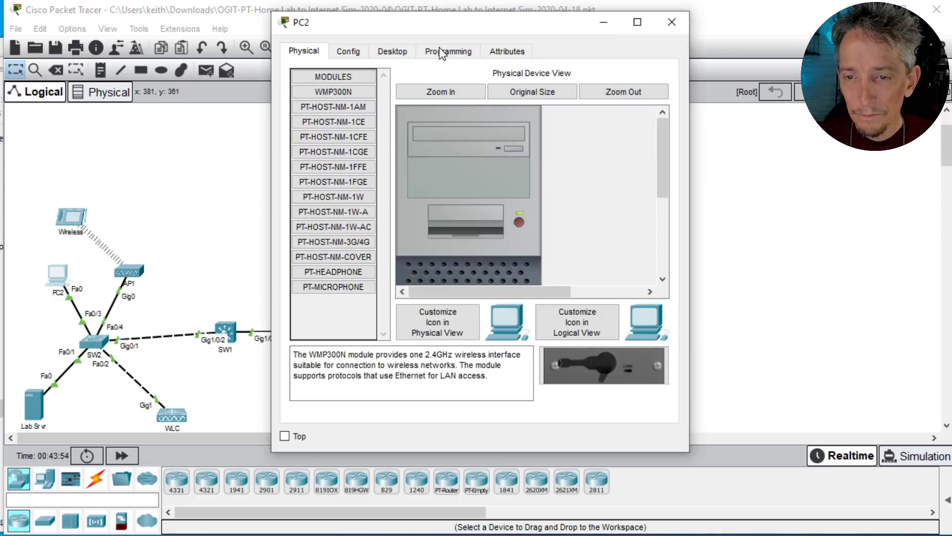
{"action": "left_click", "coordinate": [400, 54]}
{"action": "left_click", "coordinate": [350, 55]}
{"action": "left_click", "coordinate": [402, 55]}
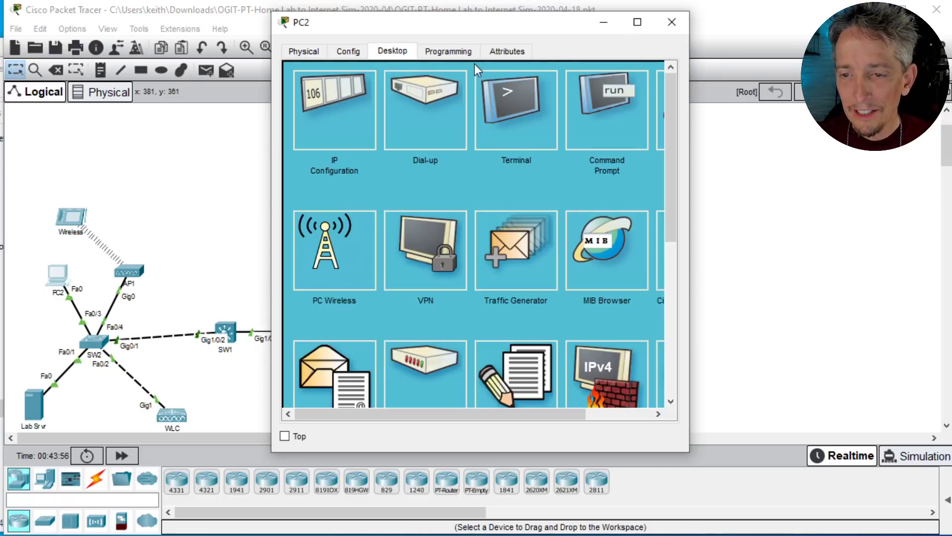
{"action": "left_click", "coordinate": [610, 121]}
{"action": "left_click_drag", "start_coordinate": [689, 178], "coordinate": [778, 185]}
{"action": "left_click", "coordinate": [745, 77]}
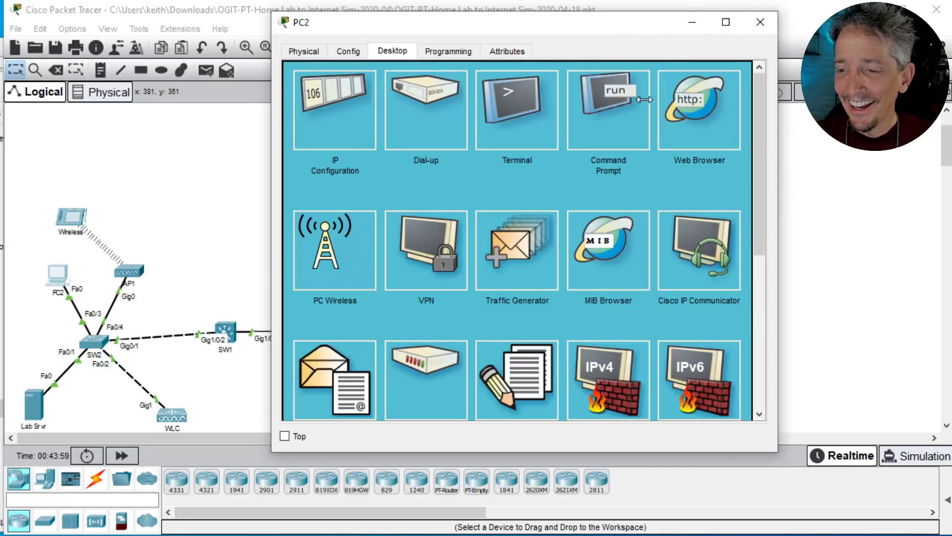
{"action": "left_click", "coordinate": [700, 135]}
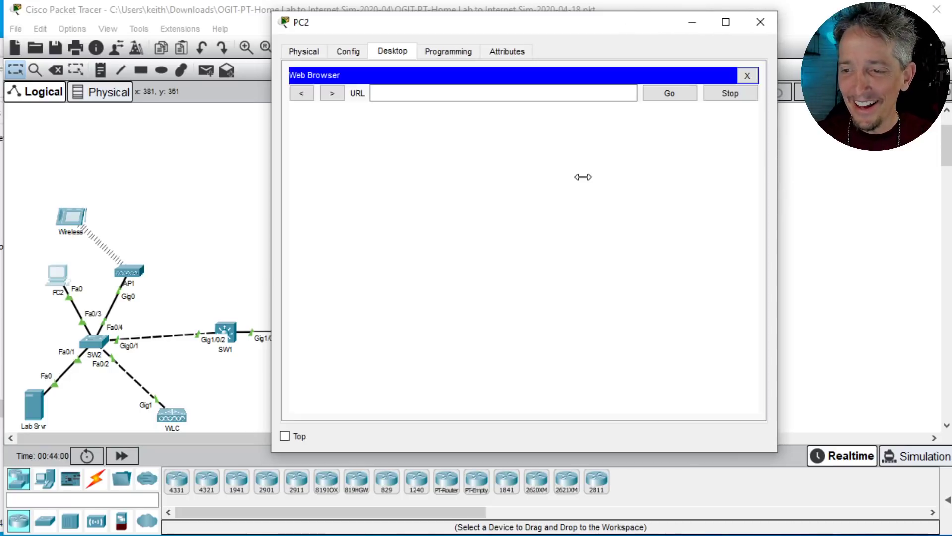
{"action": "left_click", "coordinate": [431, 95]}
{"action": "type", "text": "thekeithbarker.co"}
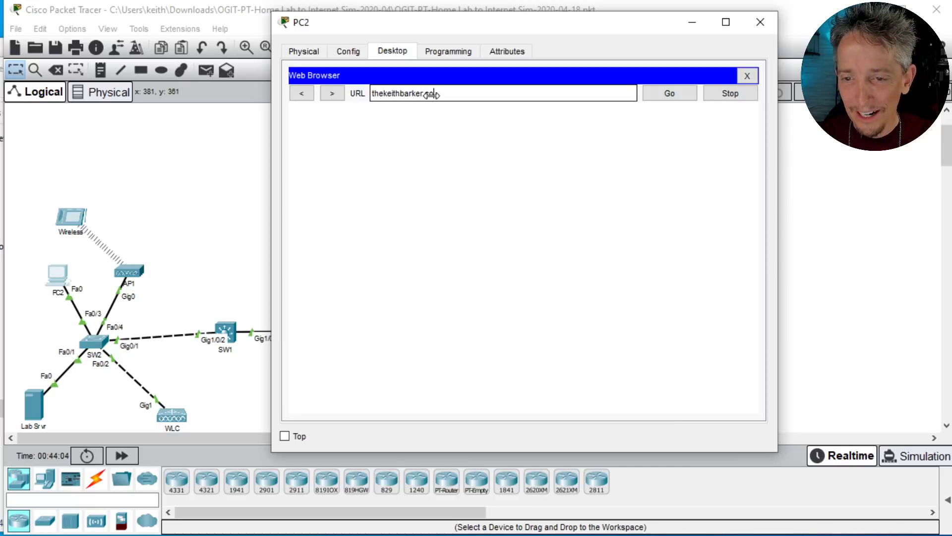
{"action": "type", "text": "m"}
{"action": "key", "text": "Return"}
{"action": "left_click", "coordinate": [761, 22]}
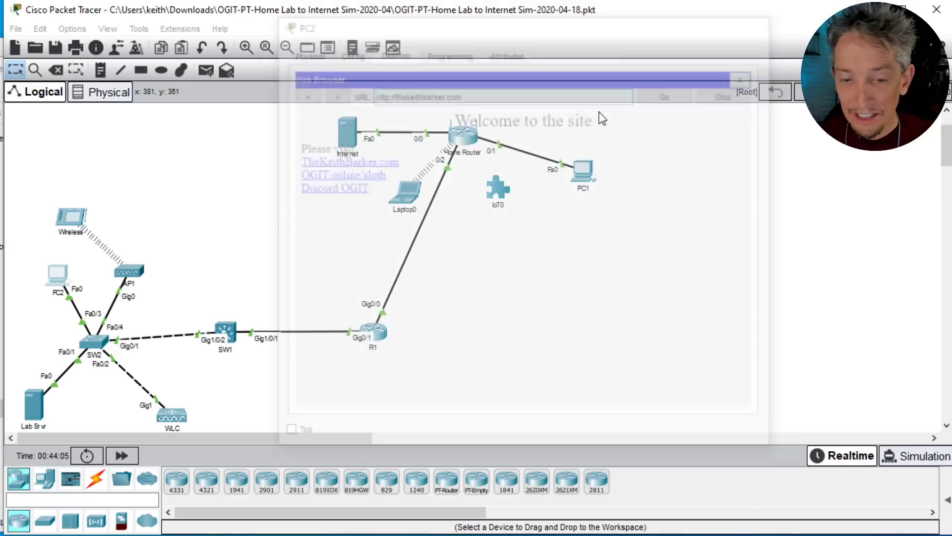
Step: Ping thekeithbarker.com by name from SW1's command line
{"action": "left_click", "coordinate": [233, 330]}
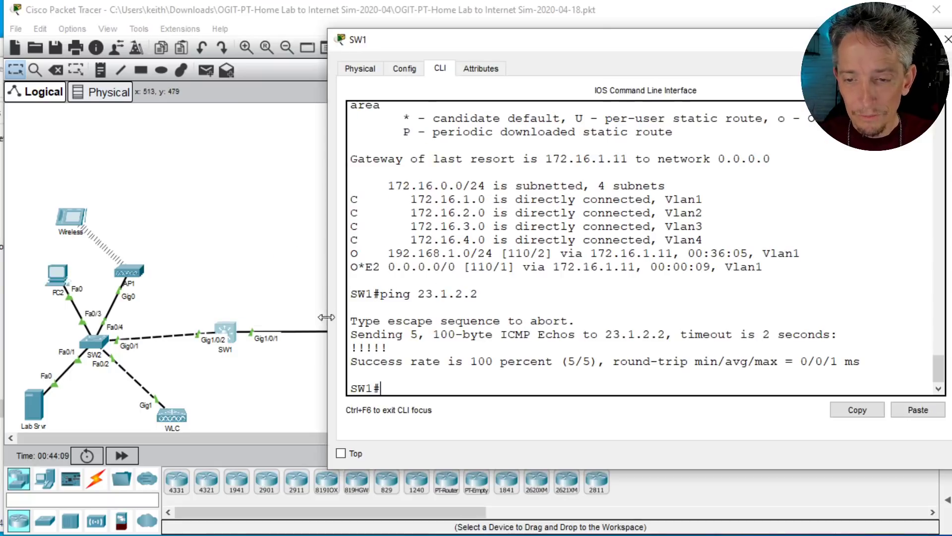
{"action": "type", "text": "ping the"}
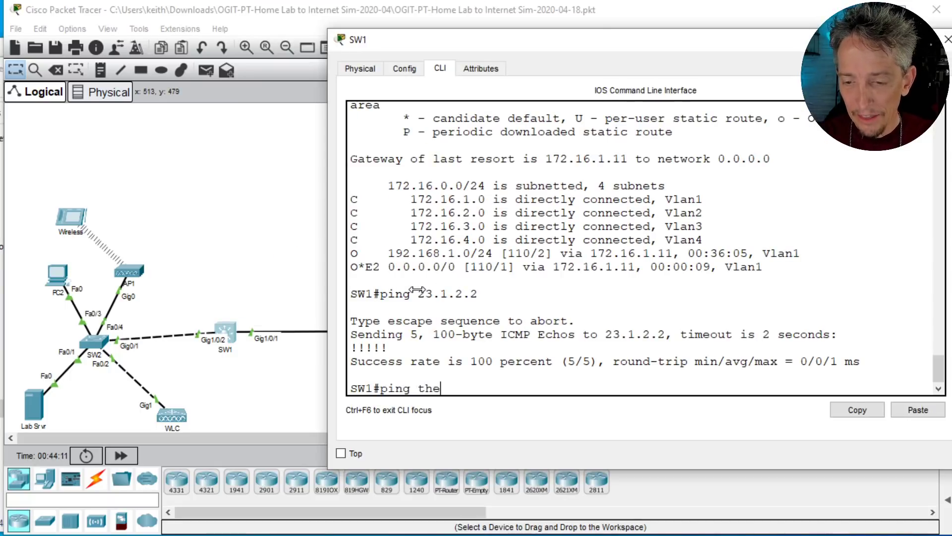
{"action": "type", "text": "keithbarker.com"}
{"action": "key", "text": "Return"}
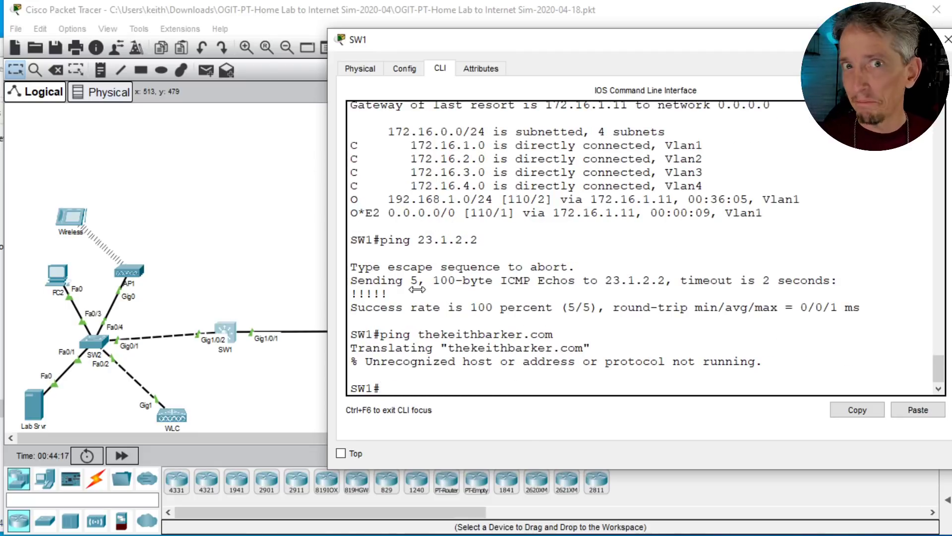
Step: Enable DNS lookups on SW1 with ip domain-lookup in global configuration mode
{"action": "type", "text": "conf t"}
{"action": "key", "text": "Return"}
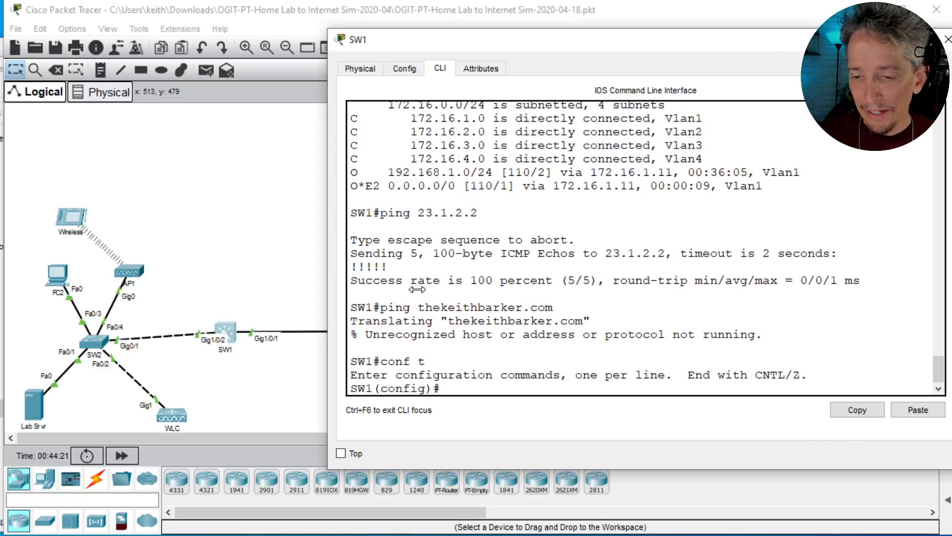
{"action": "type", "text": "ip doma"}
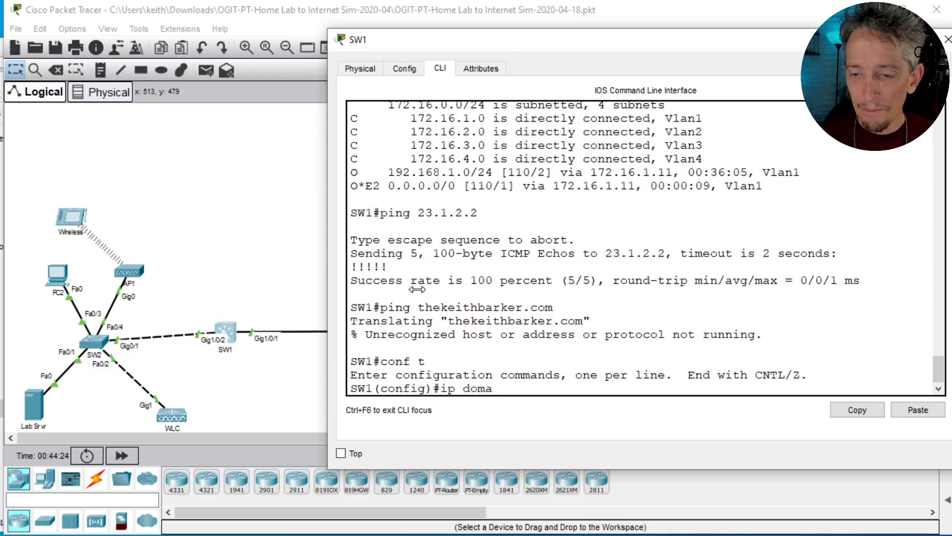
{"action": "key", "text": "Tab"}
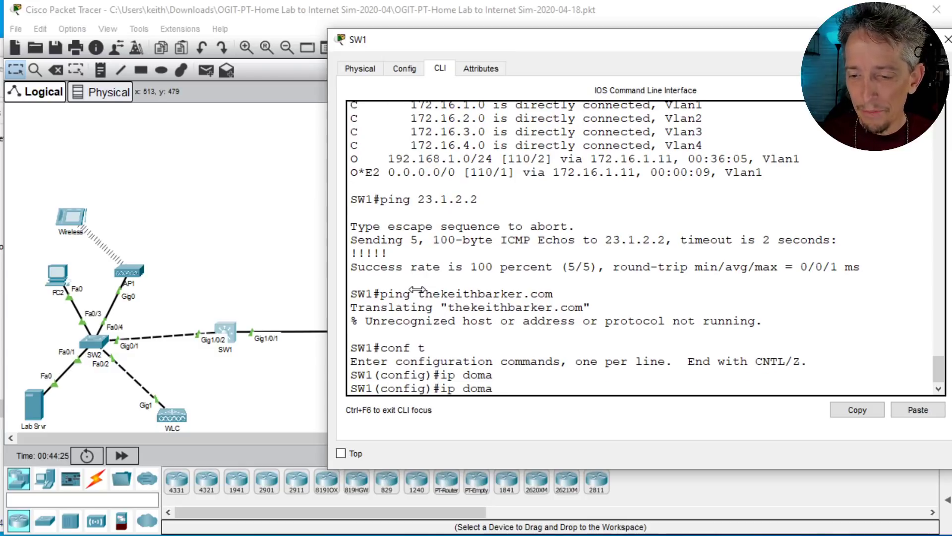
{"action": "key", "text": "BackSpace"}
{"action": "type", "text": "ain"}
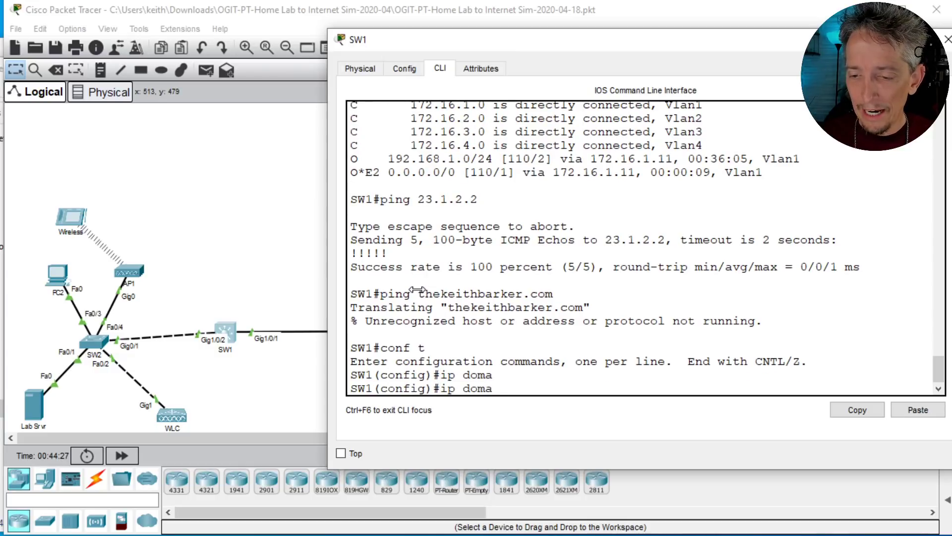
{"action": "type", "text": "-l"}
{"action": "key", "text": "Tab"}
{"action": "key", "text": "Return"}
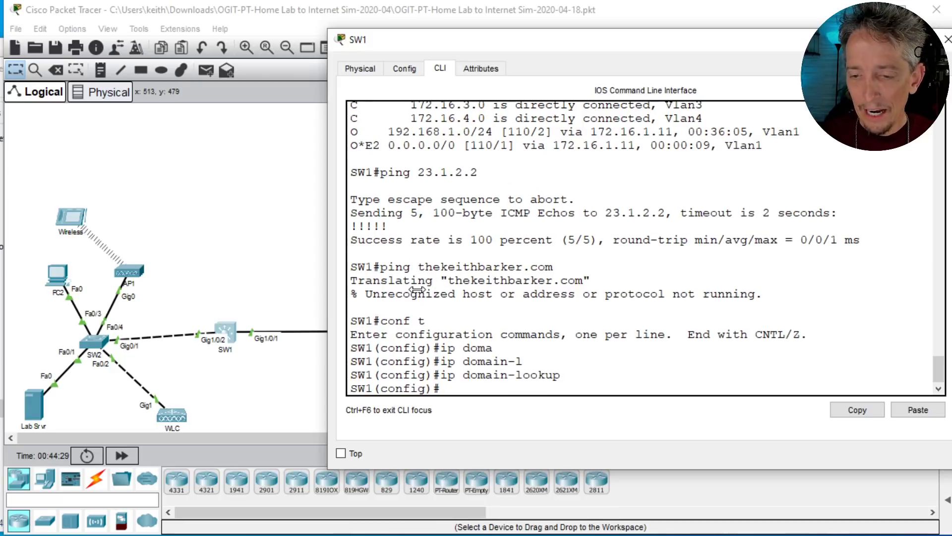
Step: Set SW1's DNS name server to 23.1.2.2 and leave configuration mode
{"action": "type", "text": "ip nam"}
{"action": "key", "text": "Tab"}
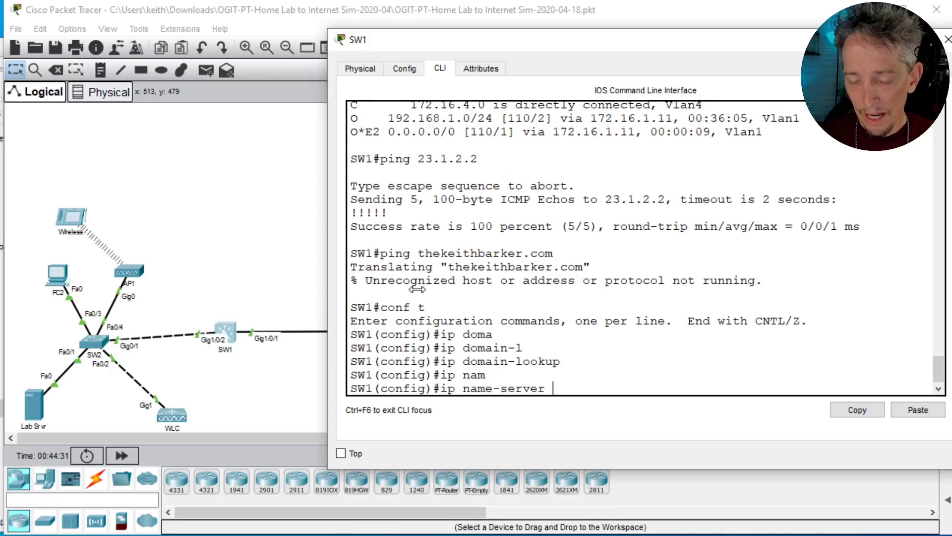
{"action": "type", "text": "23.1.2.2"}
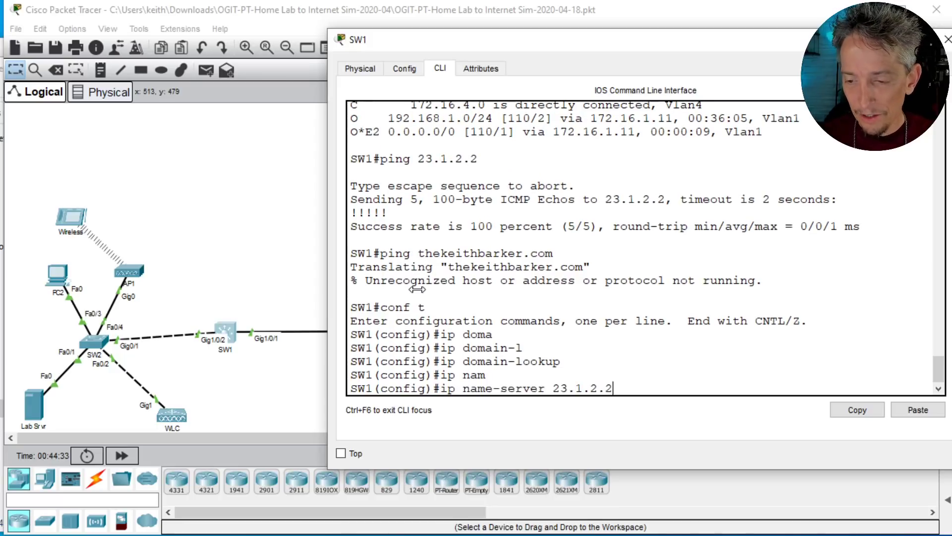
{"action": "key", "text": "Return"}
{"action": "type", "text": "end"}
{"action": "key", "text": "Return"}
Step: Ping thekeithbarker.com by name from SW1 again and return to the topology
{"action": "type", "text": "ping"}
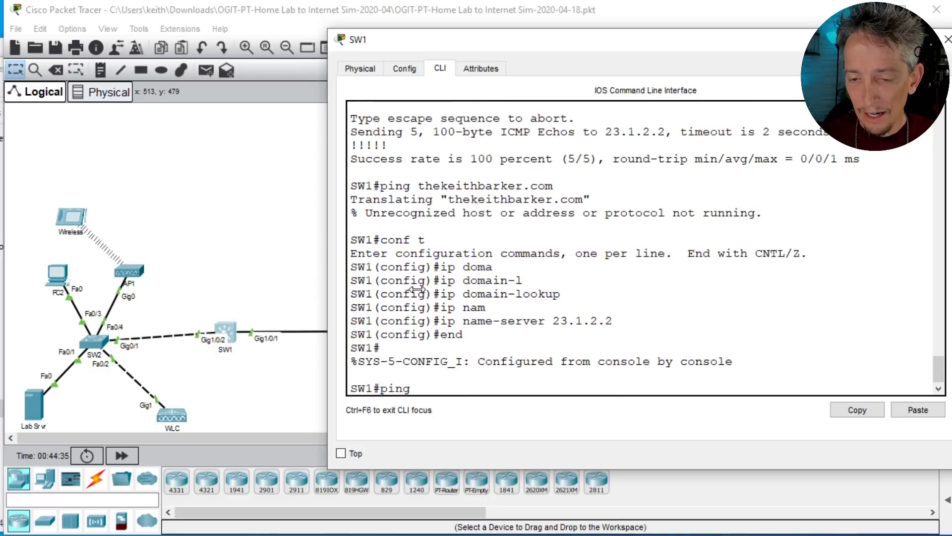
{"action": "type", "text": " thekeithbar"}
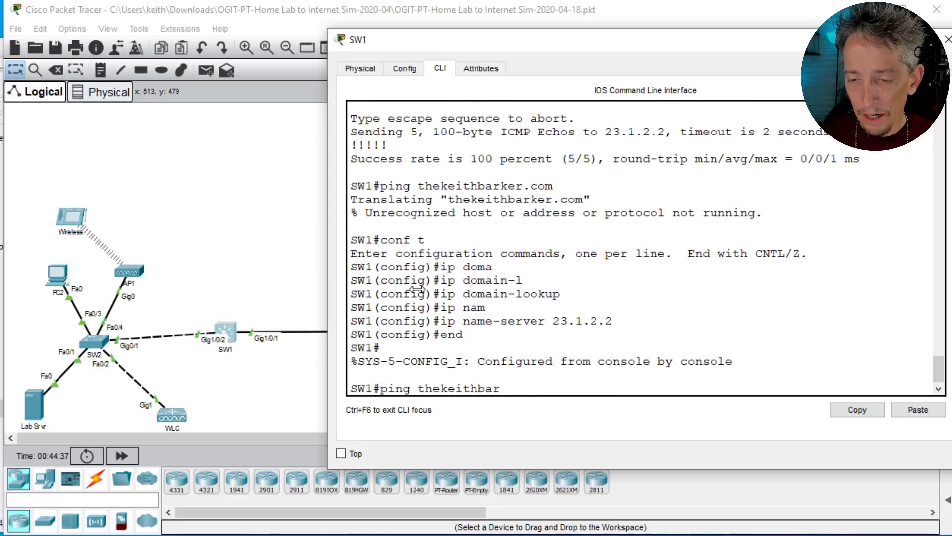
{"action": "type", "text": "ker.com"}
{"action": "key", "text": "Return"}
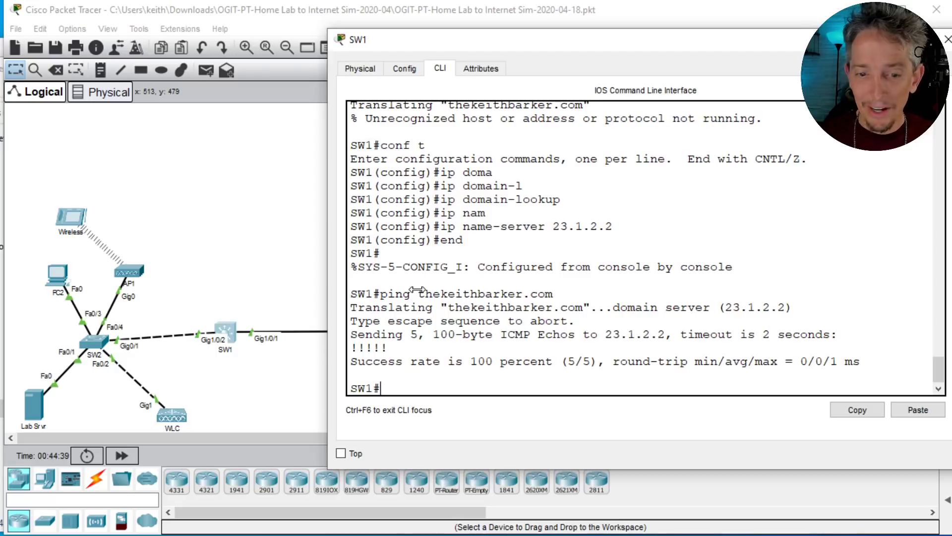
{"action": "left_click", "coordinate": [291, 257]}
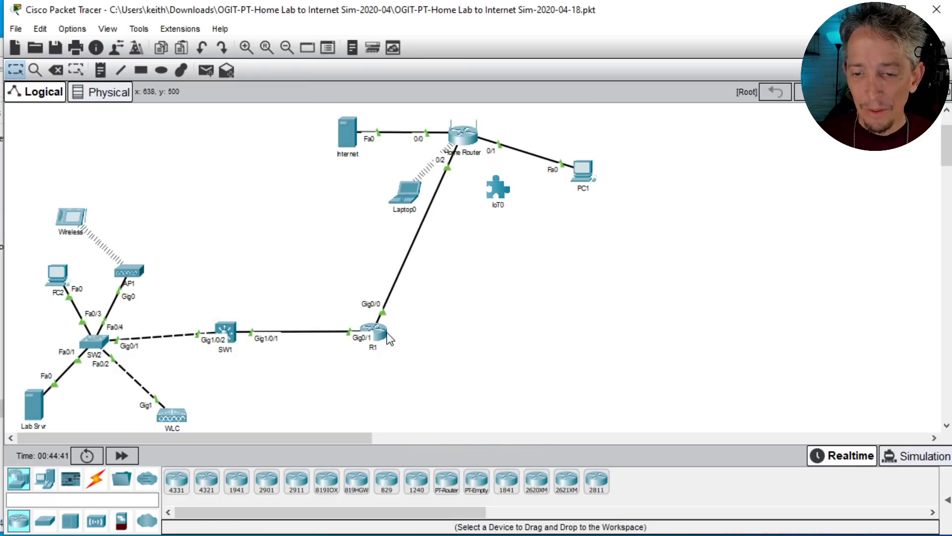
Step: Open SW2's command line at the privileged prompt, with its window widened and moved lower
{"action": "mouse_move", "coordinate": [385, 333]}
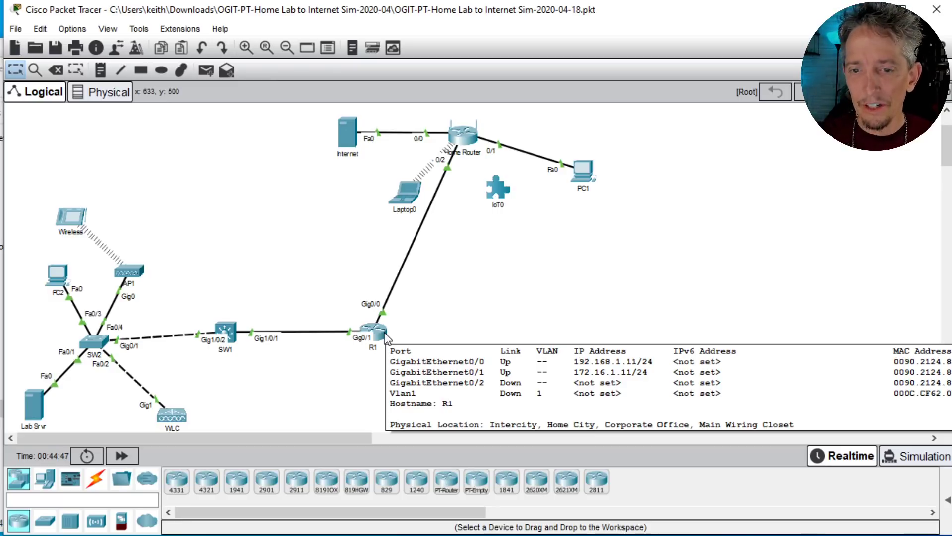
{"action": "left_click", "coordinate": [96, 343]}
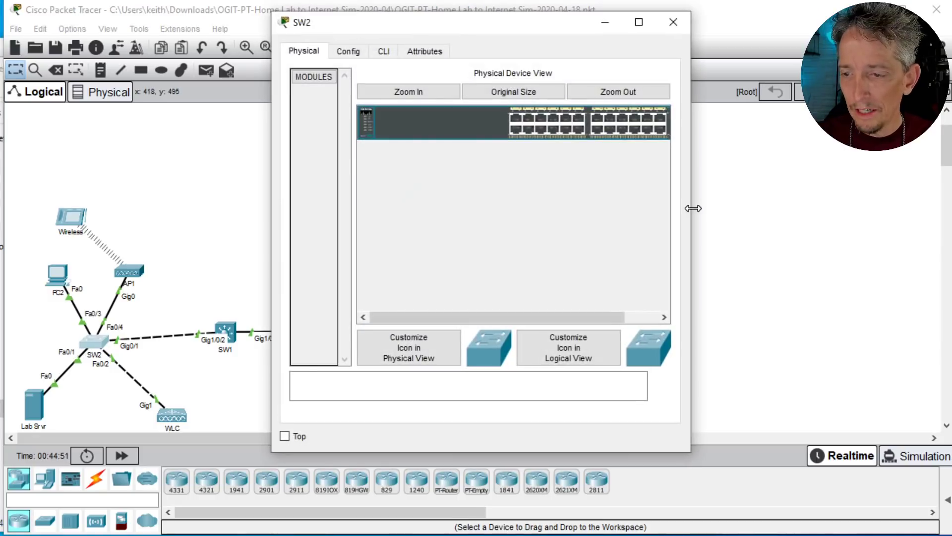
{"action": "left_click_drag", "start_coordinate": [693, 208], "coordinate": [951, 208]}
{"action": "left_click_drag", "start_coordinate": [523, 28], "coordinate": [524, 86]}
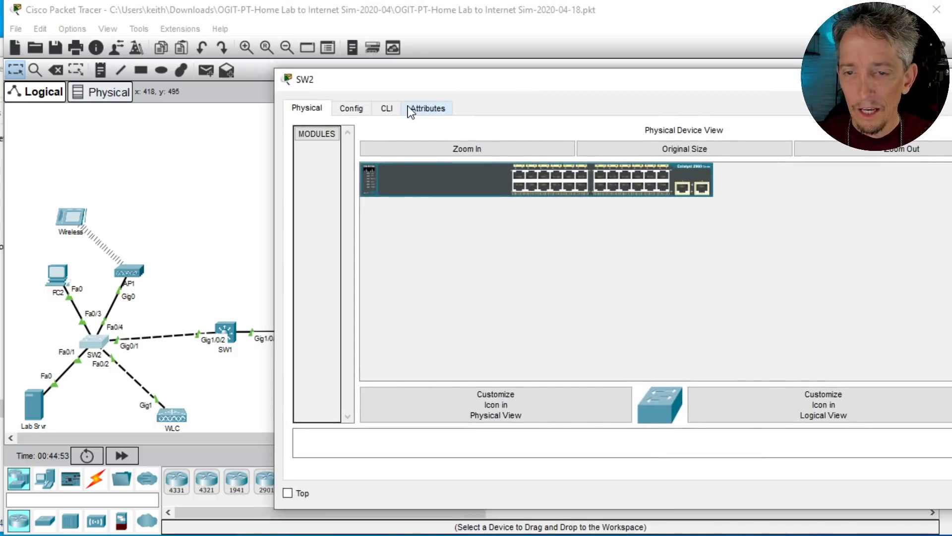
{"action": "left_click", "coordinate": [387, 109]}
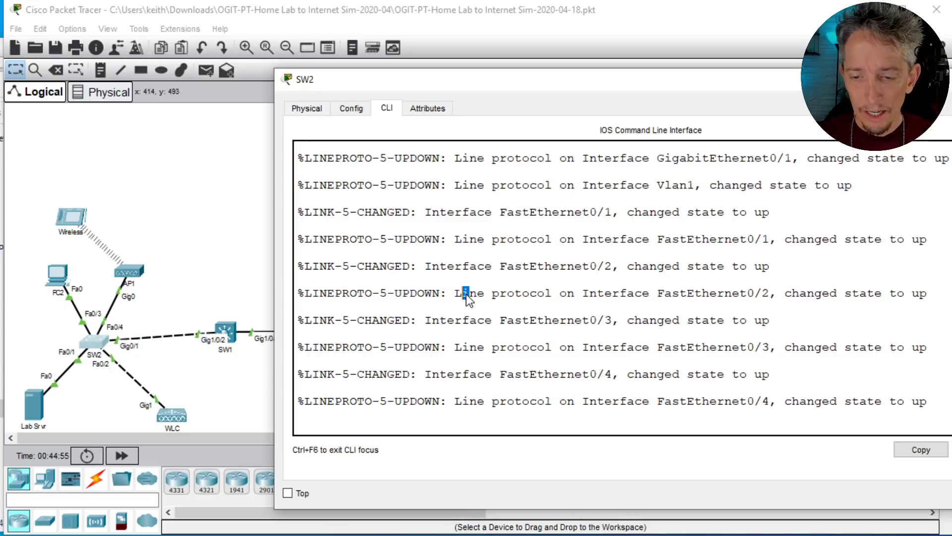
{"action": "key", "text": "Return"}
{"action": "key", "text": "Return"}
{"action": "key", "text": "Return"}
{"action": "key", "text": "Return"}
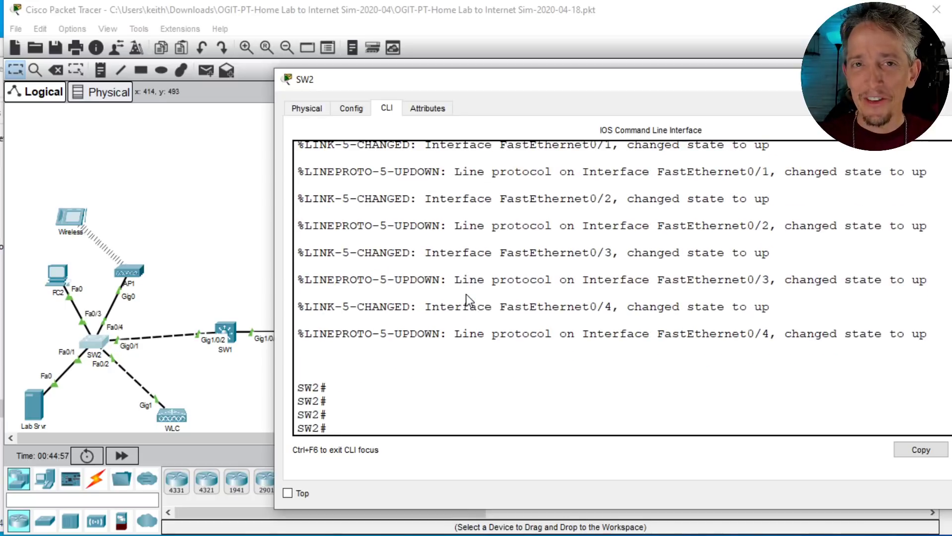
Step: Run show ip int brief on SW2 and check the IP address of its Vlan1 interface
{"action": "type", "text": "show ip int brief"}
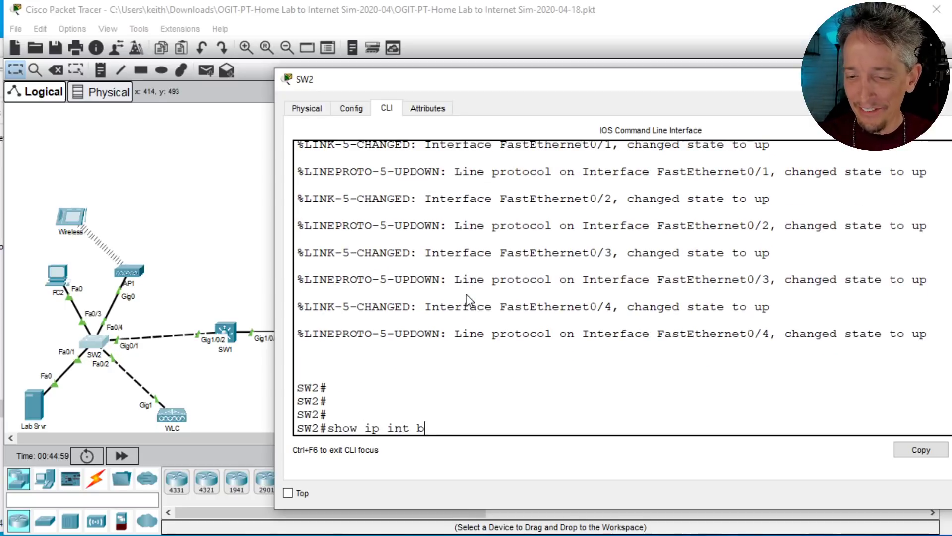
{"action": "key", "text": "Return"}
{"action": "key", "text": "space"}
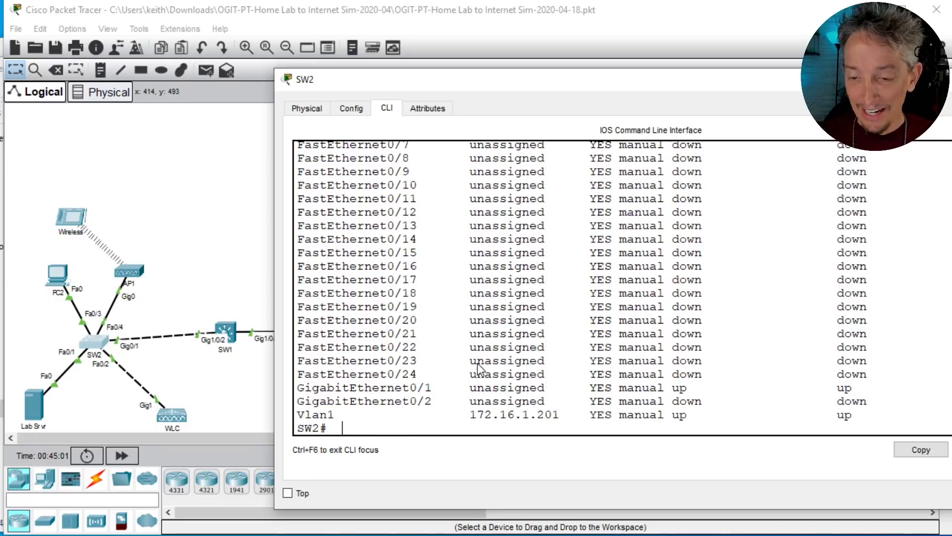
{"action": "triple_click", "coordinate": [493, 415]}
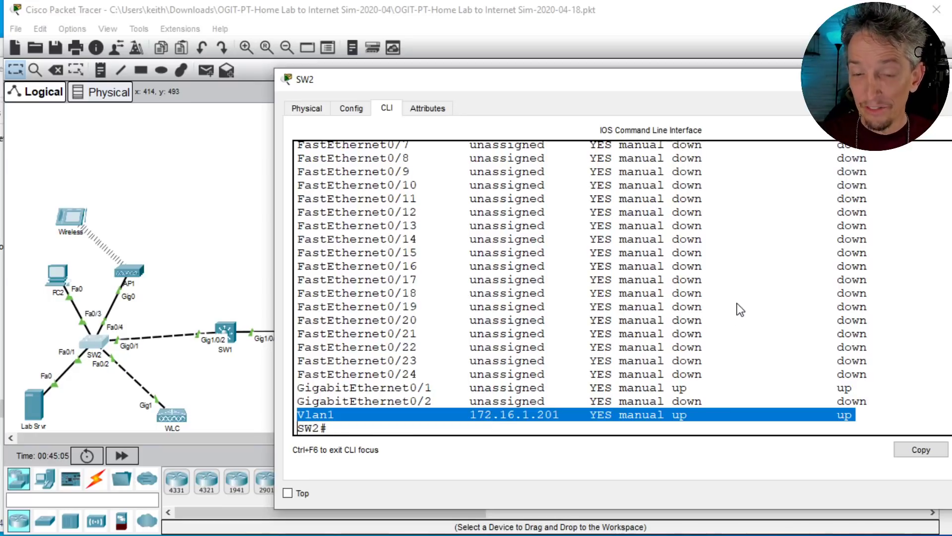
Step: Ping R1's address 172.16.1.11 from SW2 twice
{"action": "type", "text": "ping"}
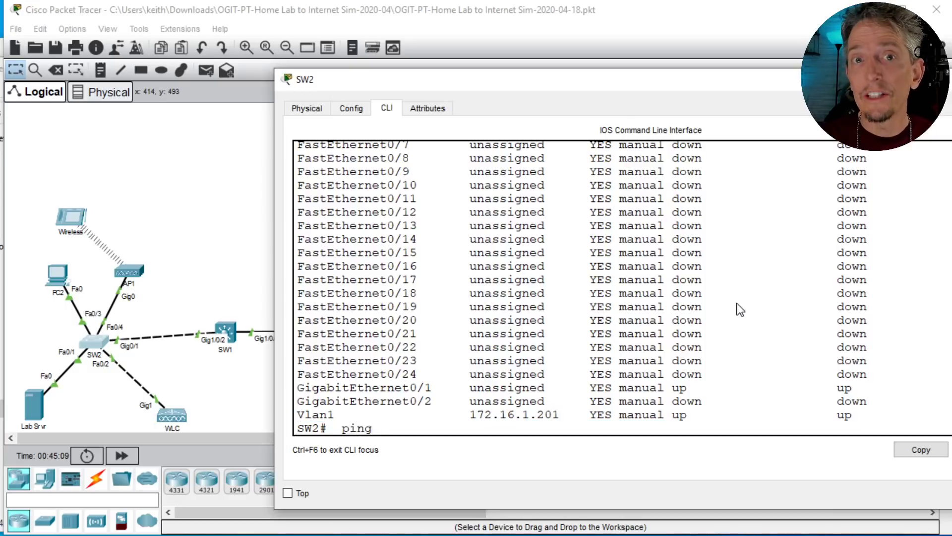
{"action": "type", "text": " 17"}
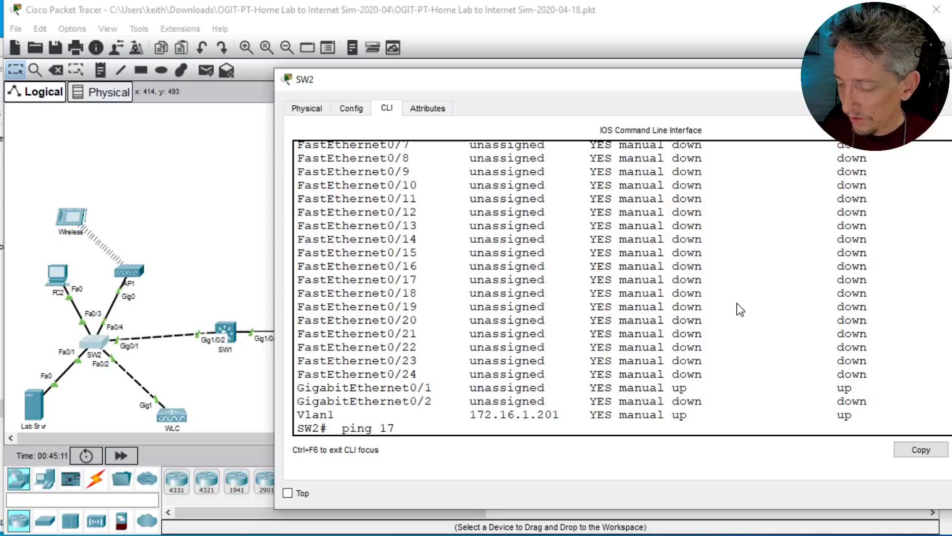
{"action": "type", "text": "2.16.1.11"}
{"action": "key", "text": "Return"}
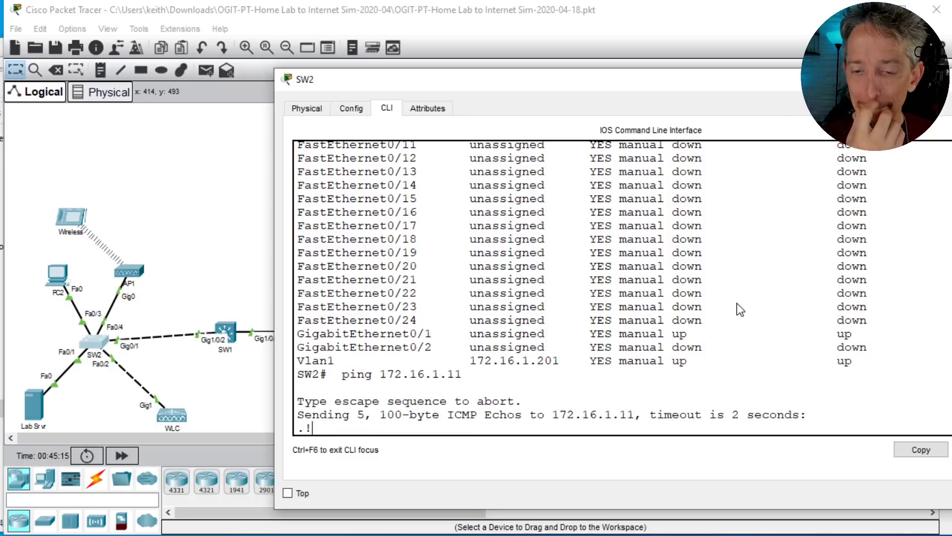
{"action": "key", "text": "Return"}
{"action": "key", "text": "Up"}
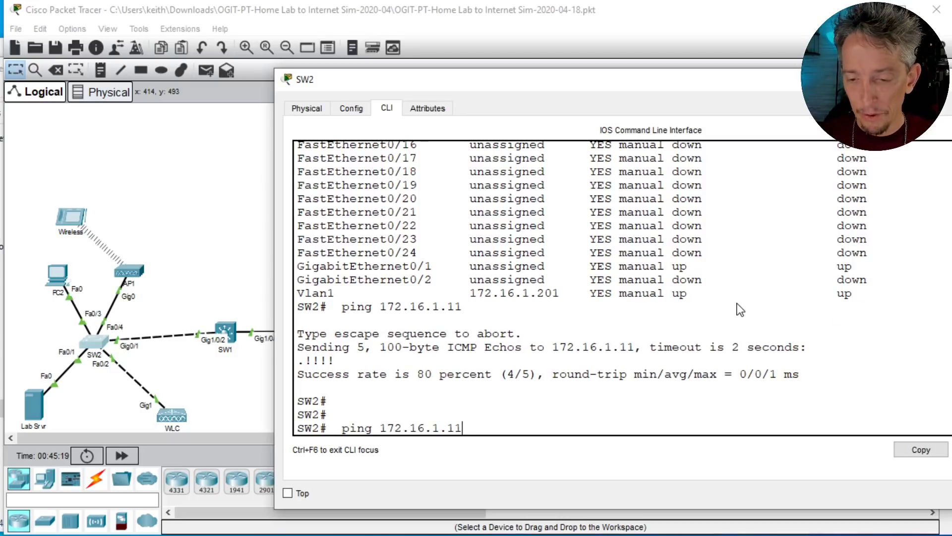
{"action": "key", "text": "Return"}
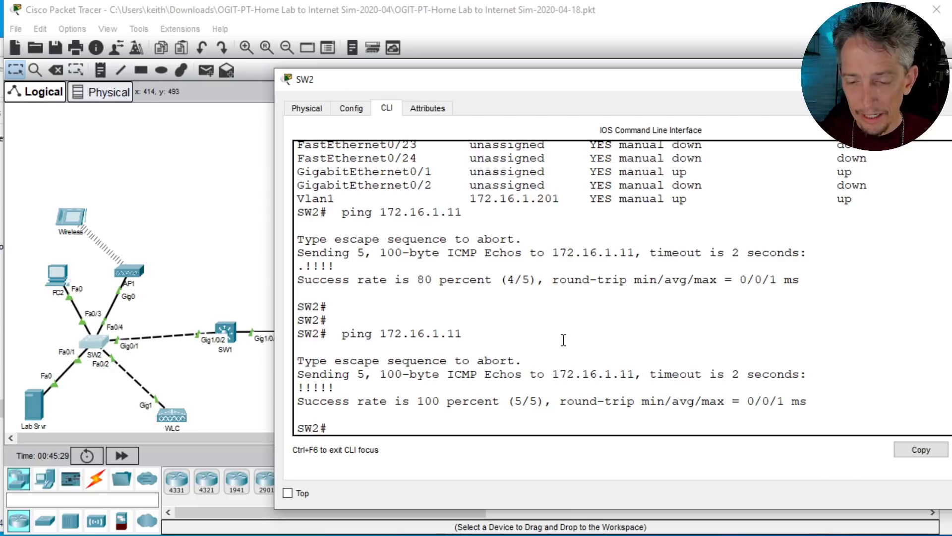
Step: Enable DNS lookups on SW2 with ip domain-lookup in global configuration mode
{"action": "type", "text": "conf t"}
{"action": "key", "text": "Return"}
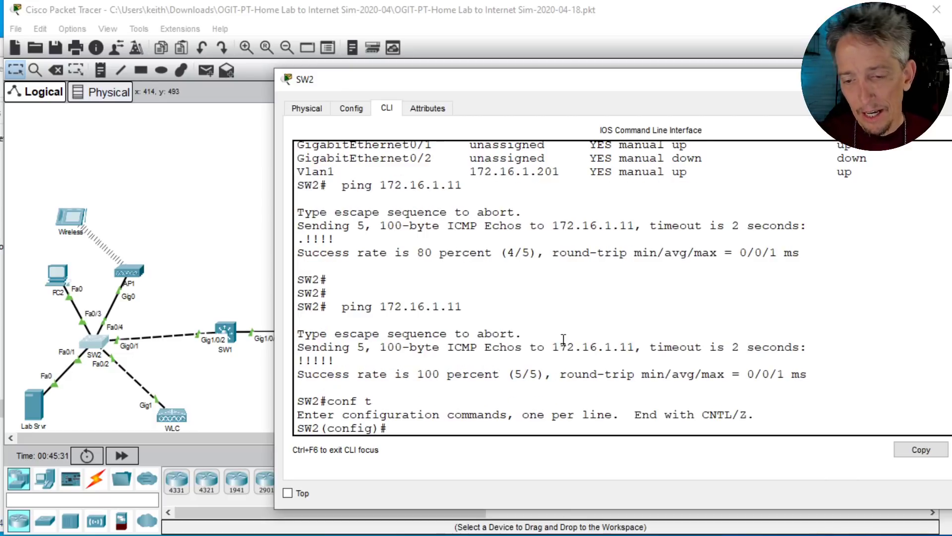
{"action": "type", "text": "ip dm"}
{"action": "key", "text": "BackSpace"}
{"action": "type", "text": "o"}
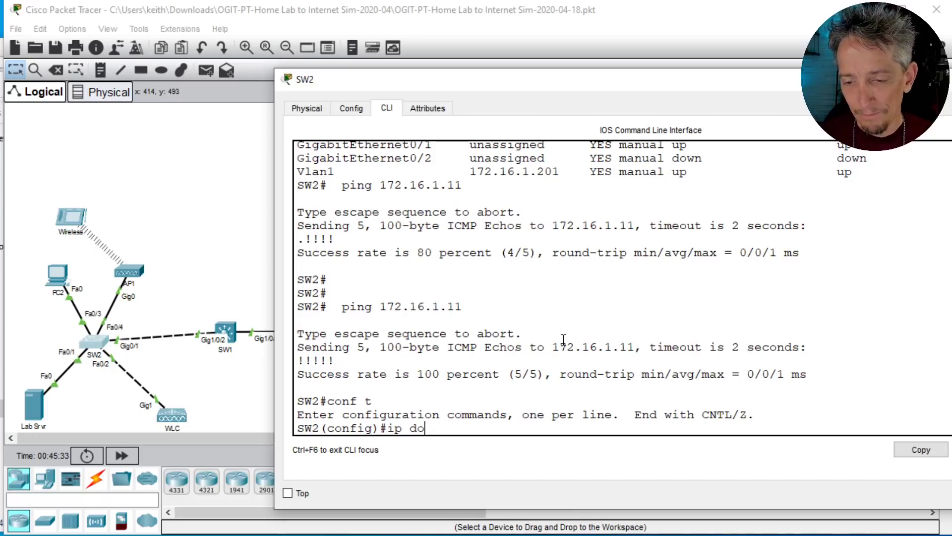
{"action": "type", "text": "main"}
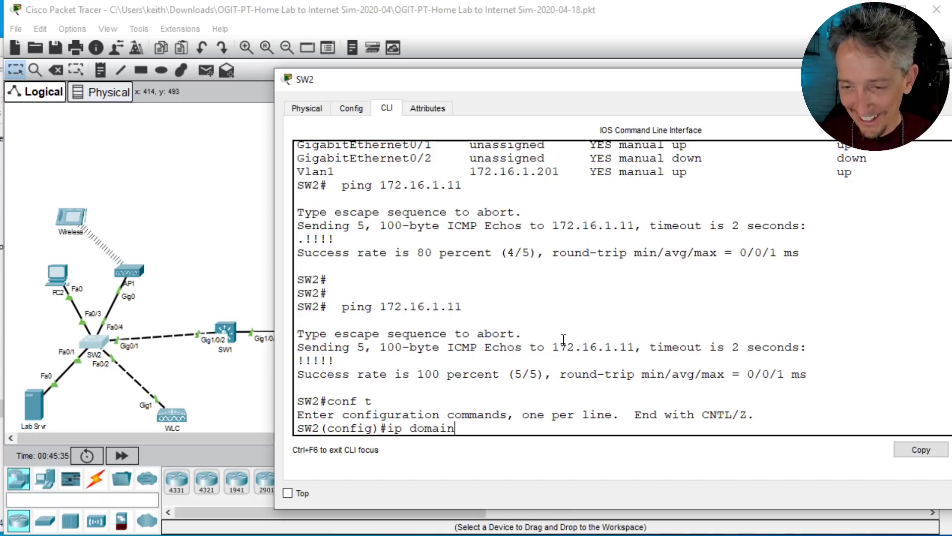
{"action": "type", "text": "-lo"}
{"action": "key", "text": "BackSpace"}
{"action": "type", "text": "o"}
{"action": "key", "text": "Tab"}
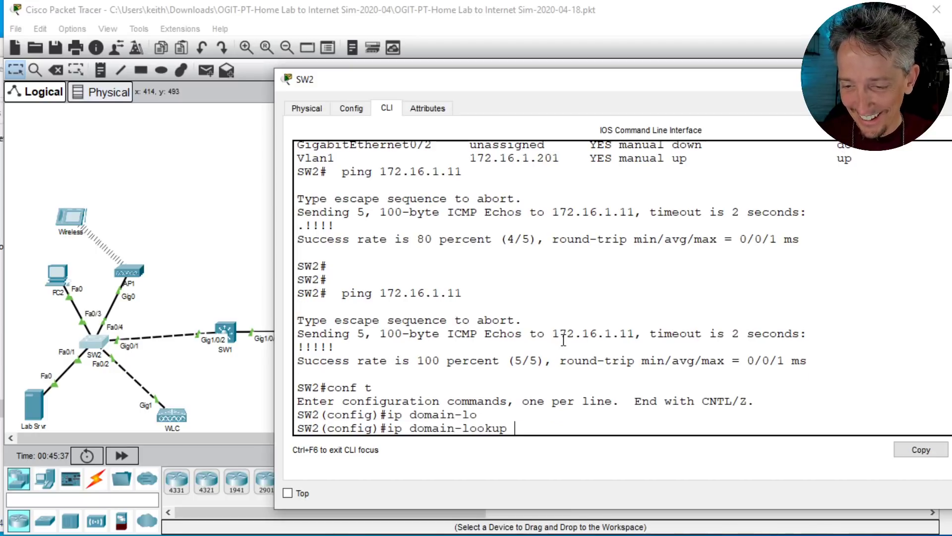
{"action": "key", "text": "Return"}
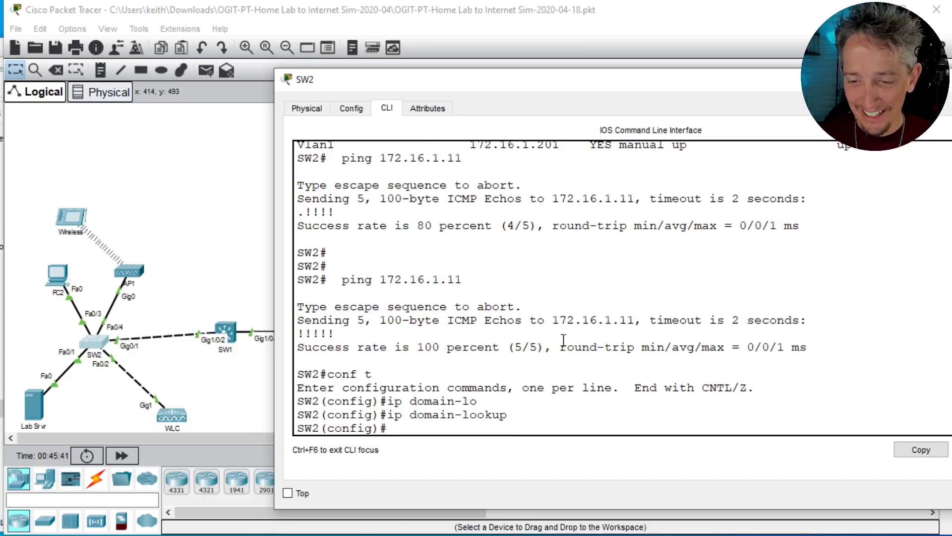
Step: Set SW2's DNS name server to 23.1.2.2 and leave configuration mode
{"action": "type", "text": "i"}
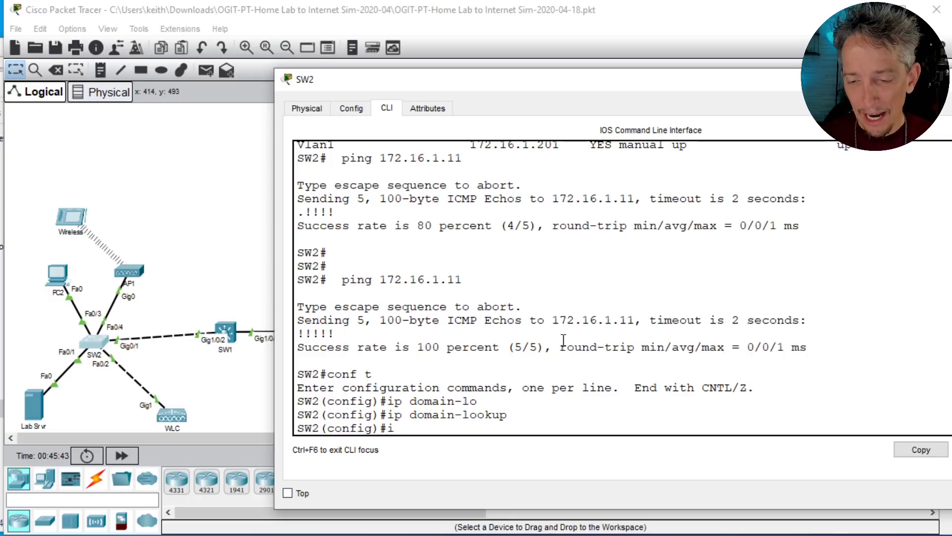
{"action": "type", "text": "p name"}
{"action": "key", "text": "Tab"}
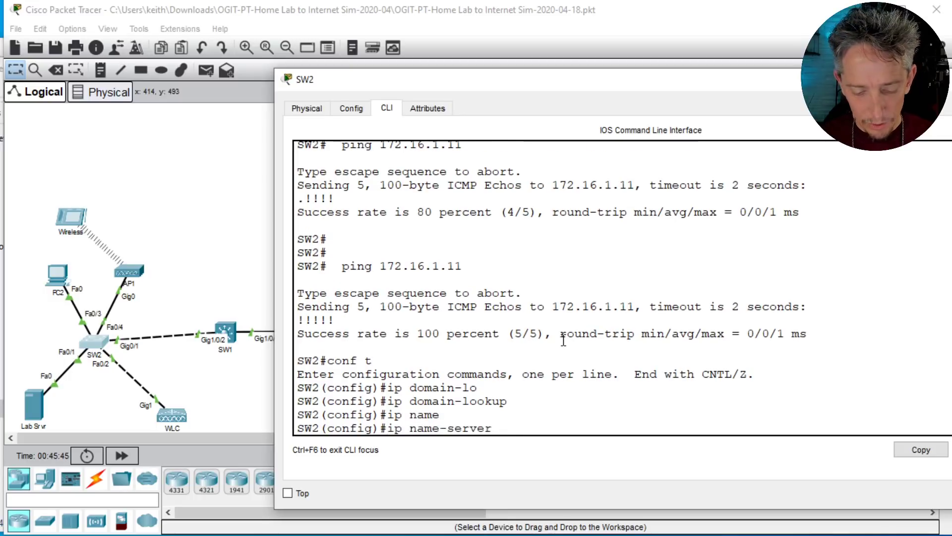
{"action": "type", "text": "23.1.2.2"}
{"action": "key", "text": "Return"}
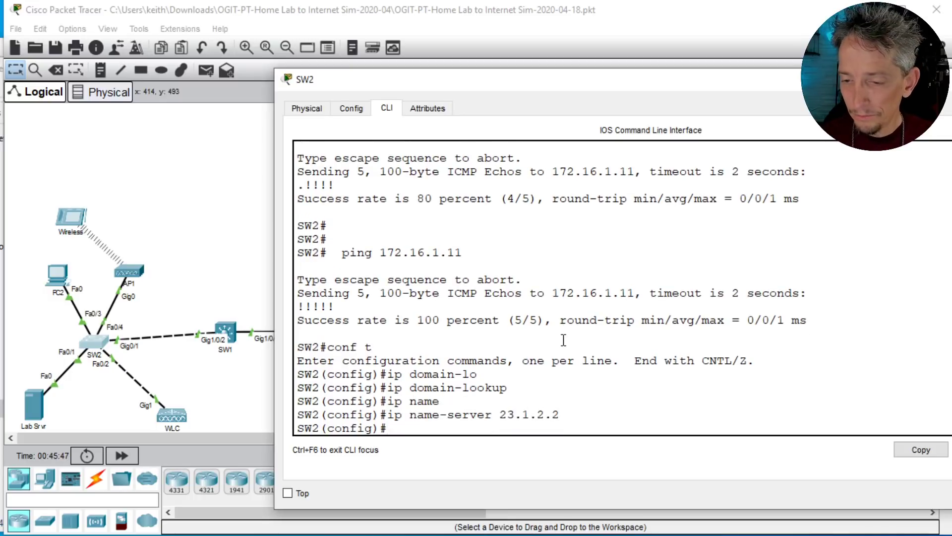
{"action": "type", "text": "end"}
{"action": "key", "text": "Return"}
{"action": "key", "text": "Return"}
Step: Ping thekeithbarker.com by name from SW2's command line
{"action": "type", "text": "ping "}
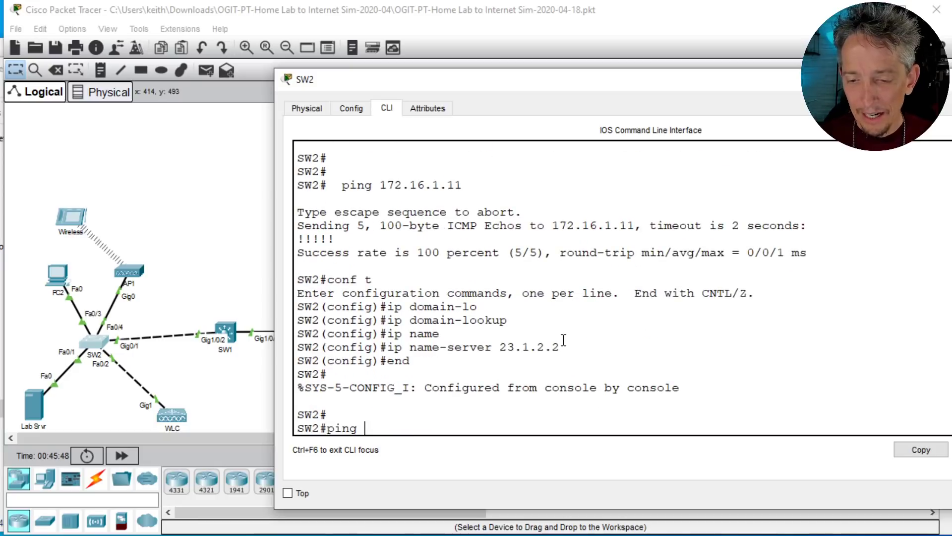
{"action": "type", "text": "th"}
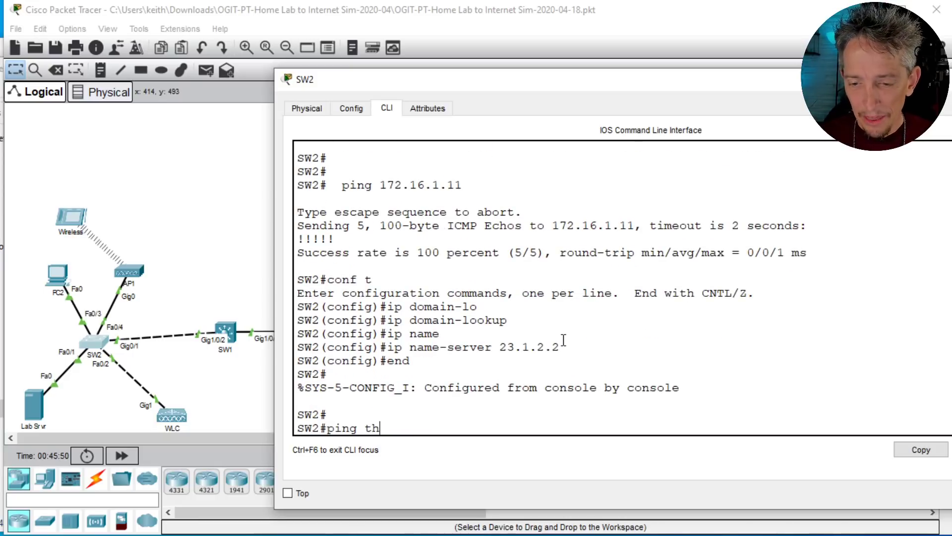
{"action": "type", "text": "ekeithbarker.com"}
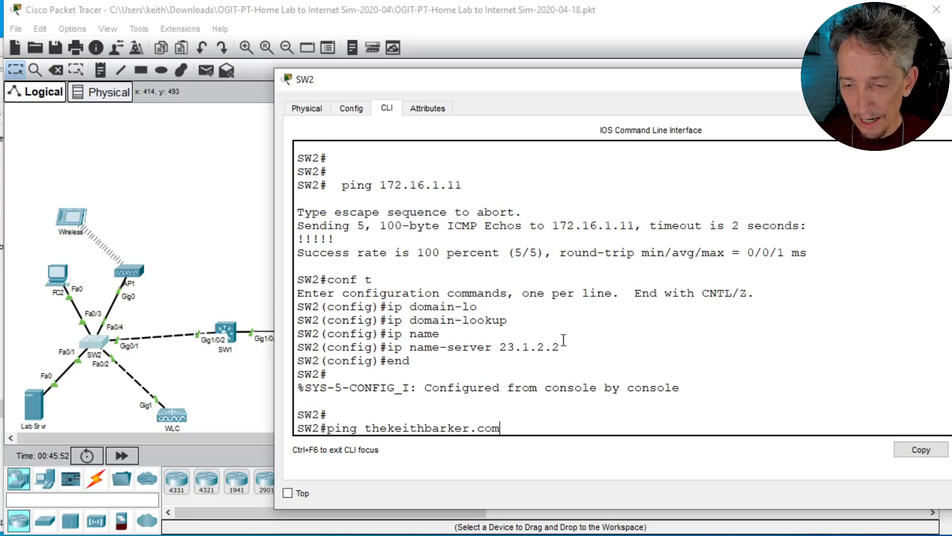
{"action": "key", "text": "Return"}
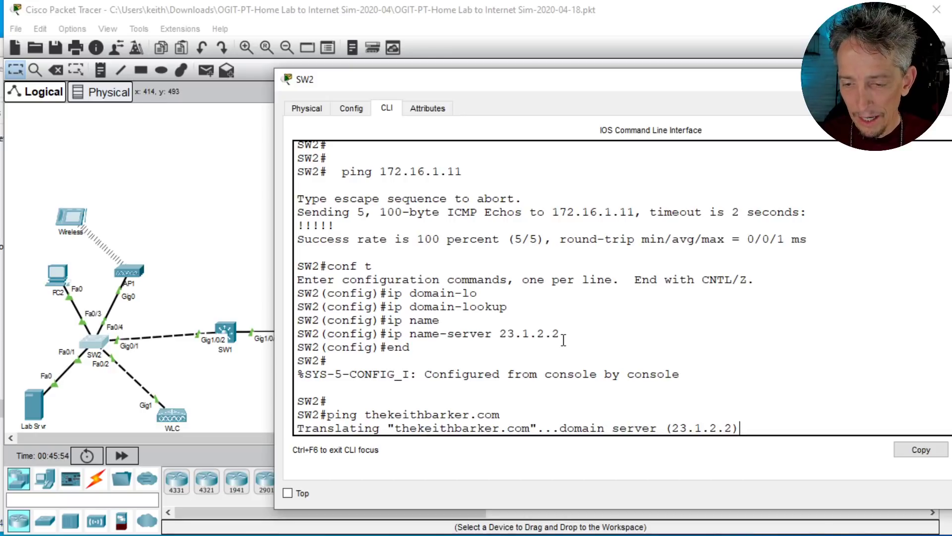
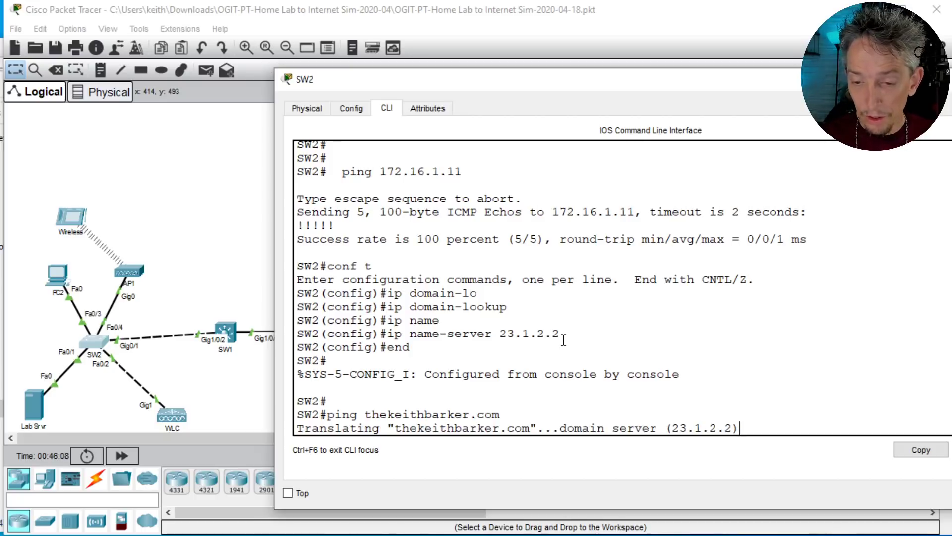
Step: Fast-forward the simulation time to finish the pending name lookup, and reopen SW2's command line
{"action": "left_click", "coordinate": [122, 459]}
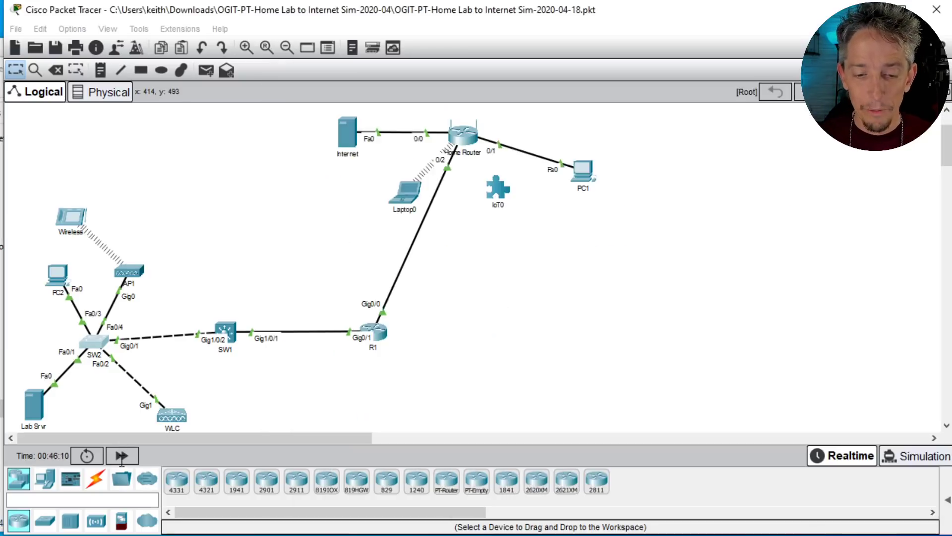
{"action": "left_click", "coordinate": [122, 456]}
{"action": "left_click", "coordinate": [123, 456]}
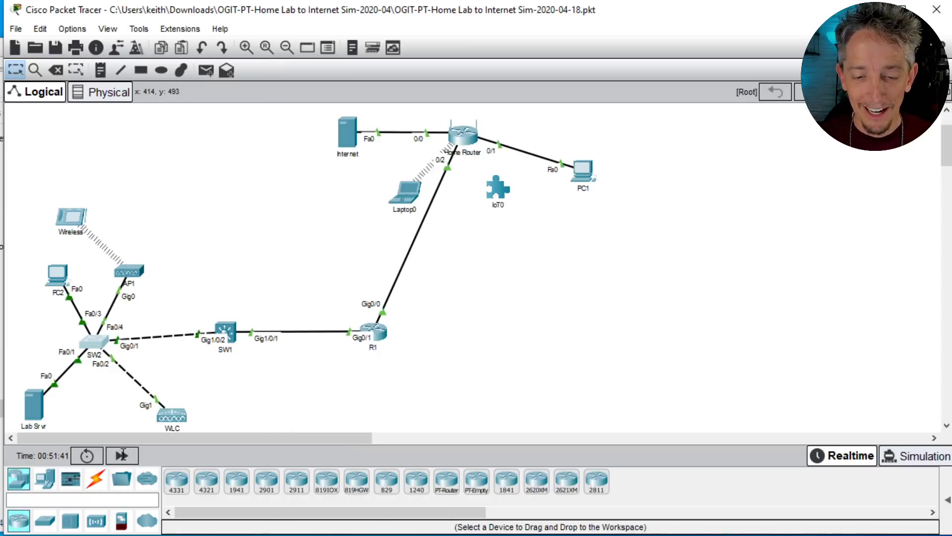
{"action": "left_click", "coordinate": [91, 344]}
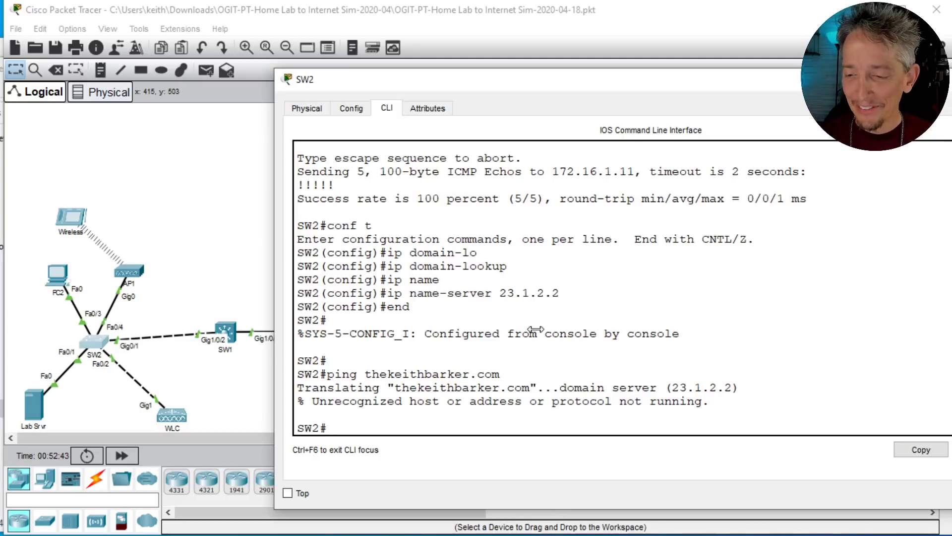
Step: Ping the DNS server 23.1.2.2 from SW2, fast-forwarding the simulation time to complete the ping
{"action": "key", "text": "Return"}
{"action": "key", "text": "Return"}
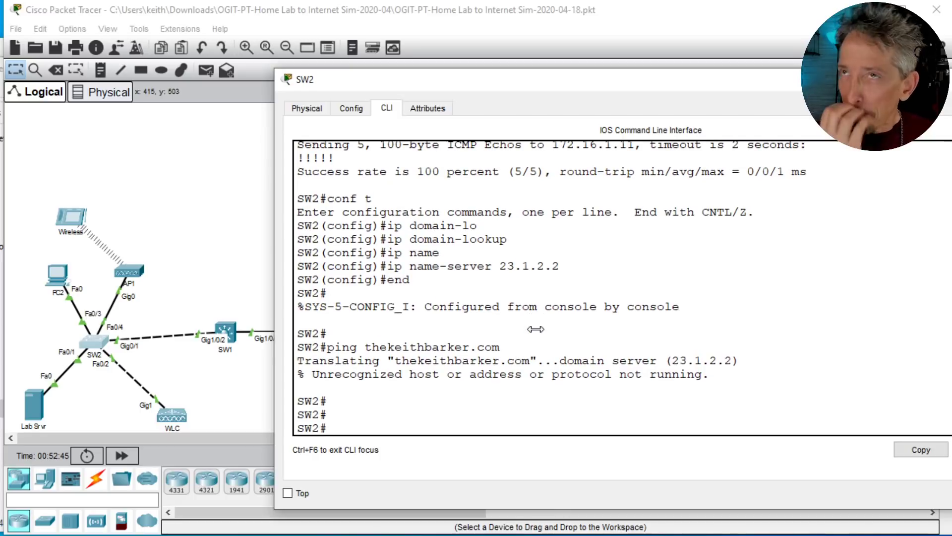
{"action": "type", "text": "p"}
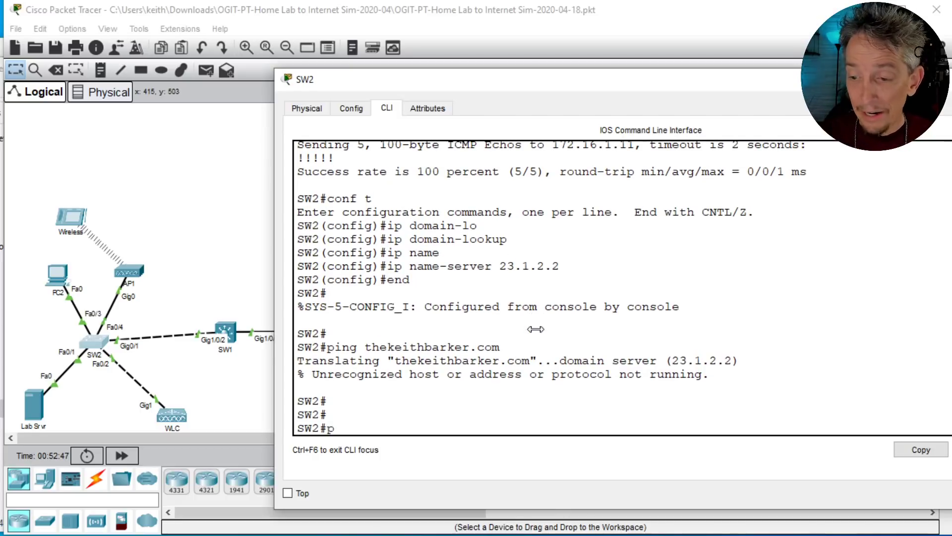
{"action": "type", "text": "ing 23.1.2.2"}
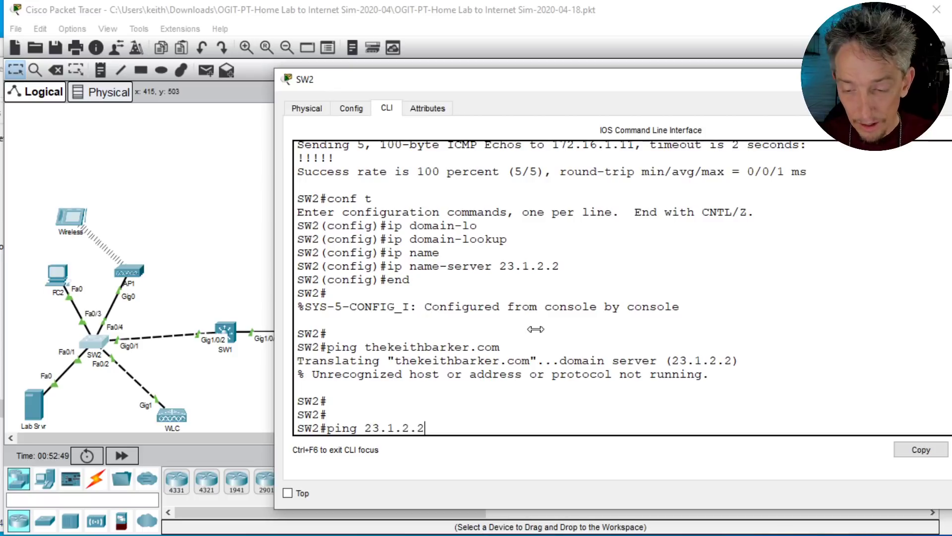
{"action": "key", "text": "Return"}
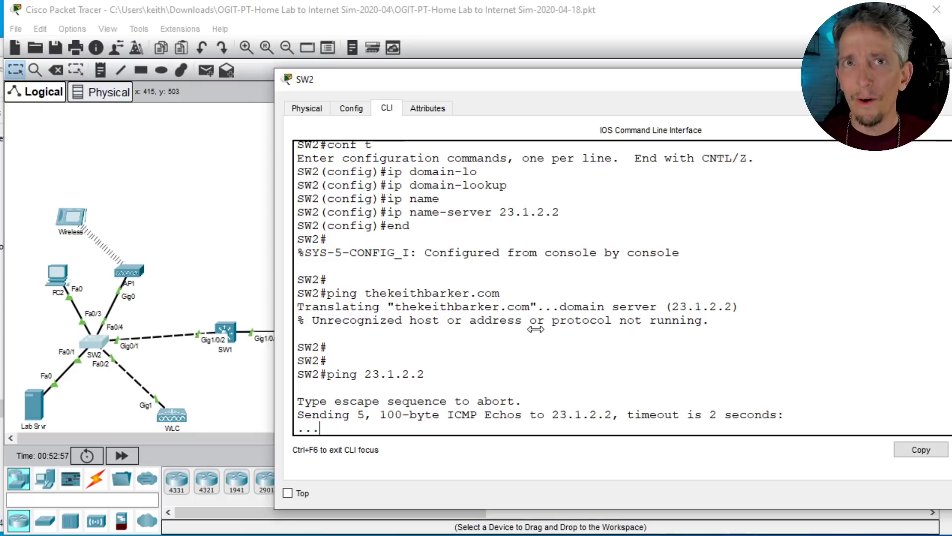
{"action": "left_click", "coordinate": [121, 456]}
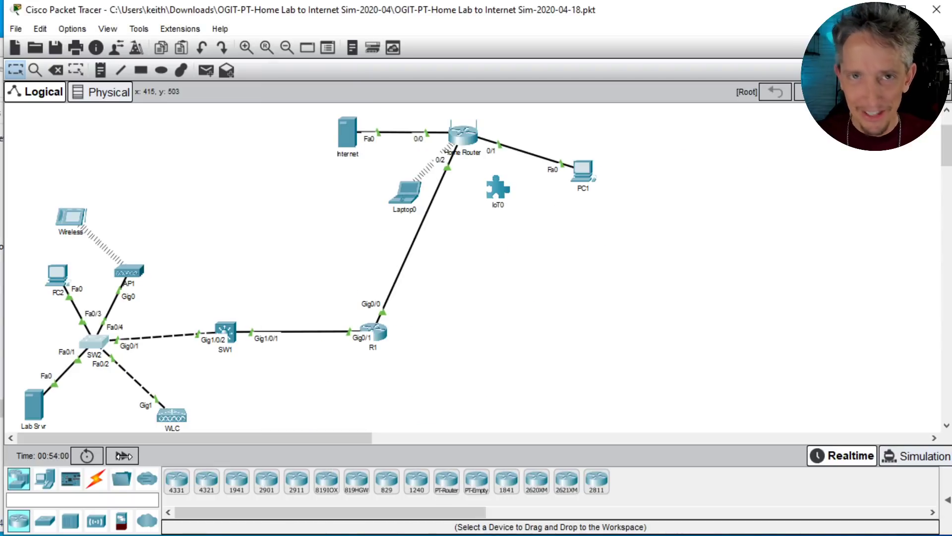
{"action": "left_click", "coordinate": [95, 345]}
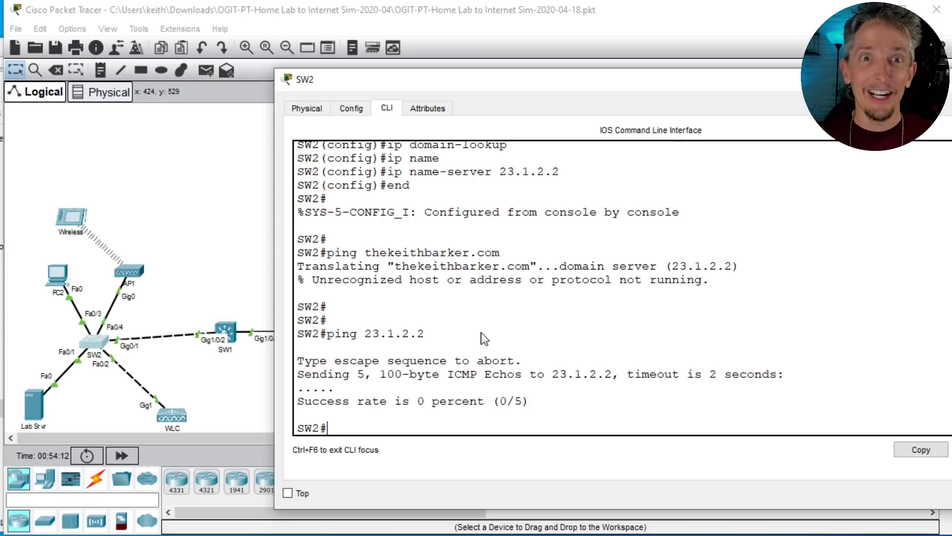
Step: Try to display SW2's routing table with show ip route
{"action": "key", "text": "Return"}
{"action": "key", "text": "Return"}
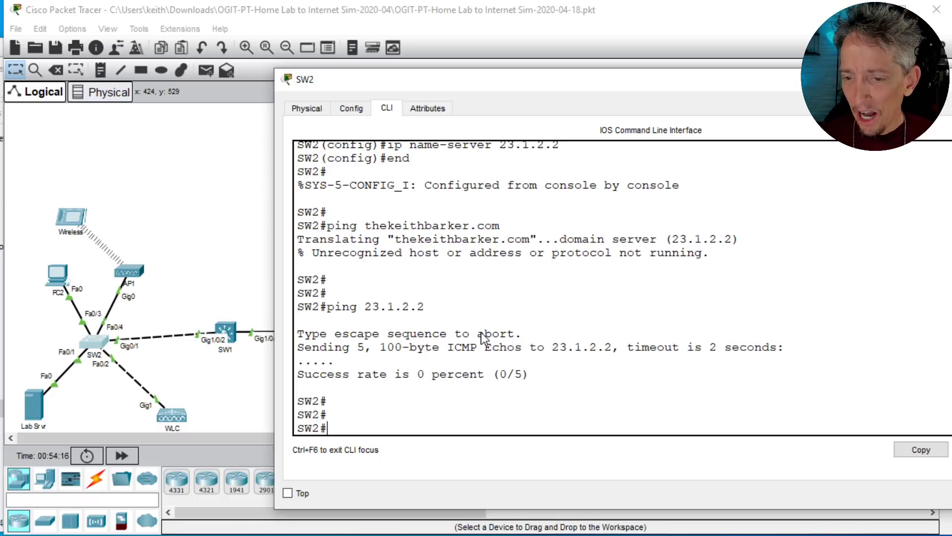
{"action": "type", "text": "tra"}
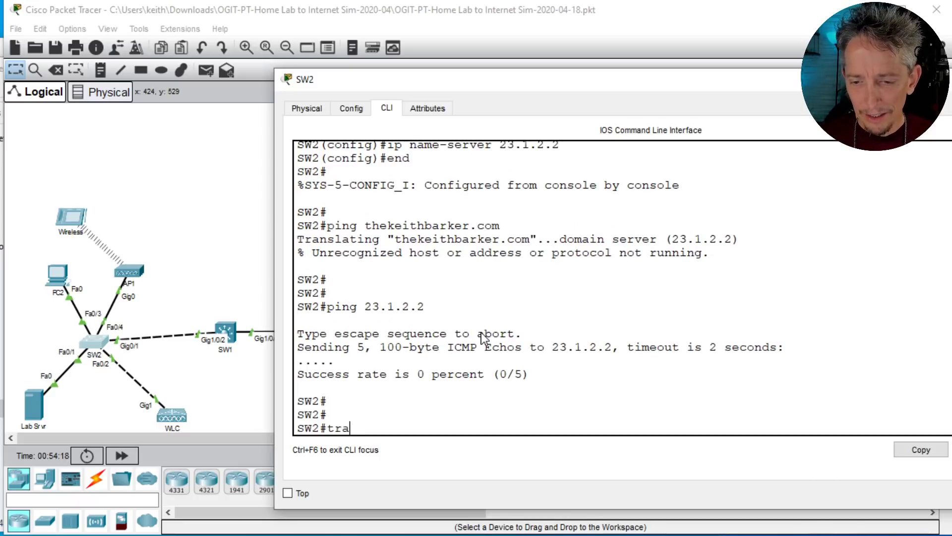
{"action": "key", "text": "BackSpace"}
{"action": "key", "text": "BackSpace"}
{"action": "key", "text": "BackSpace"}
{"action": "type", "text": "show"}
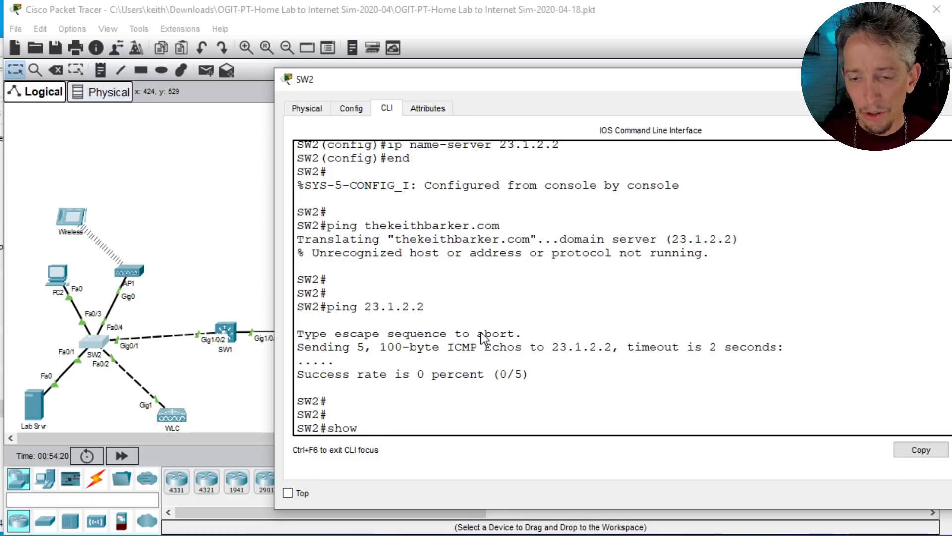
{"action": "type", "text": " ip route"}
{"action": "key", "text": "Return"}
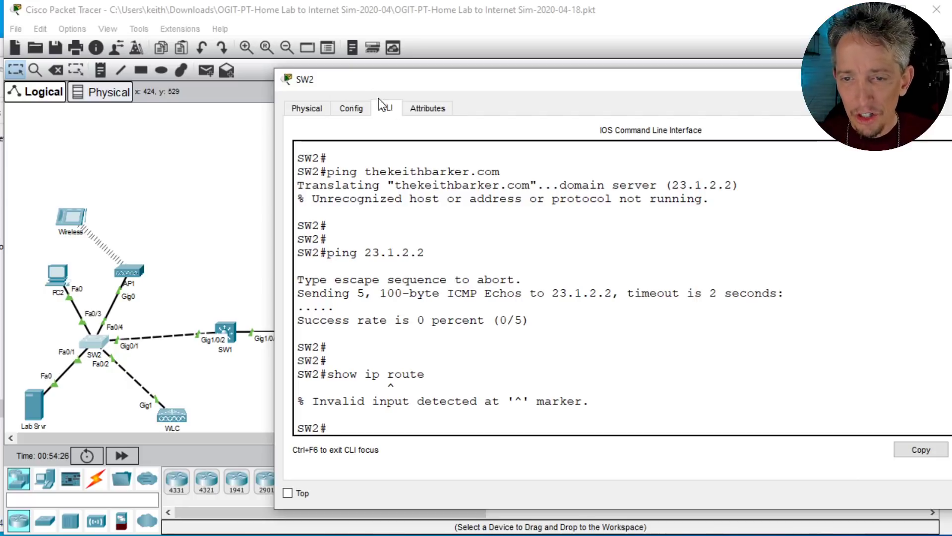
Step: Check the topology behind the SW2 window and list SW2's available options with show ip ?
{"action": "left_click_drag", "start_coordinate": [365, 84], "coordinate": [531, 93]}
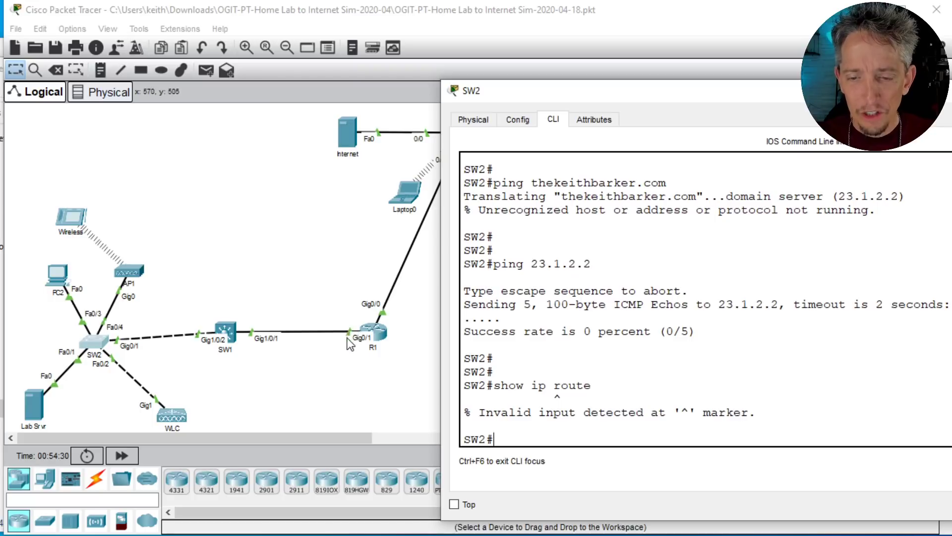
{"action": "left_click_drag", "start_coordinate": [616, 98], "coordinate": [435, 84]}
{"action": "left_click", "coordinate": [497, 270]}
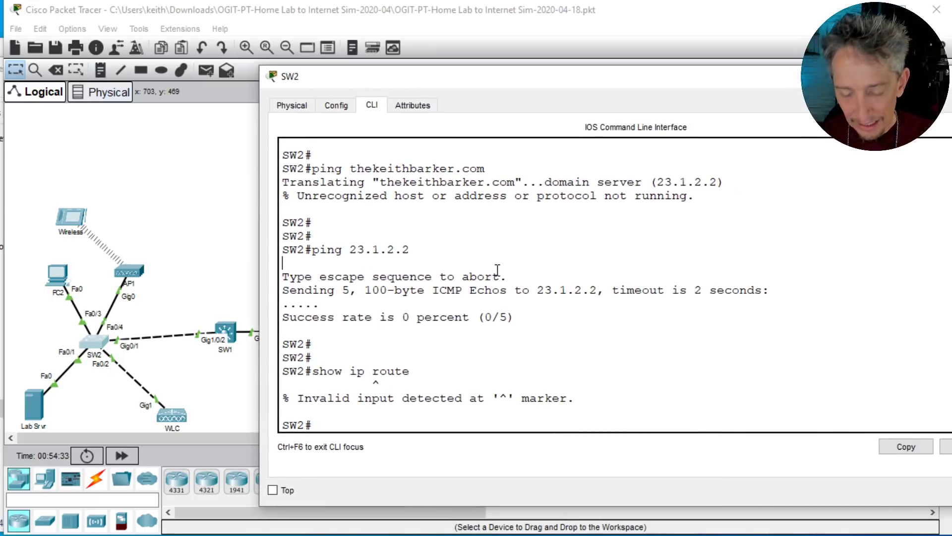
{"action": "type", "text": "show ip"}
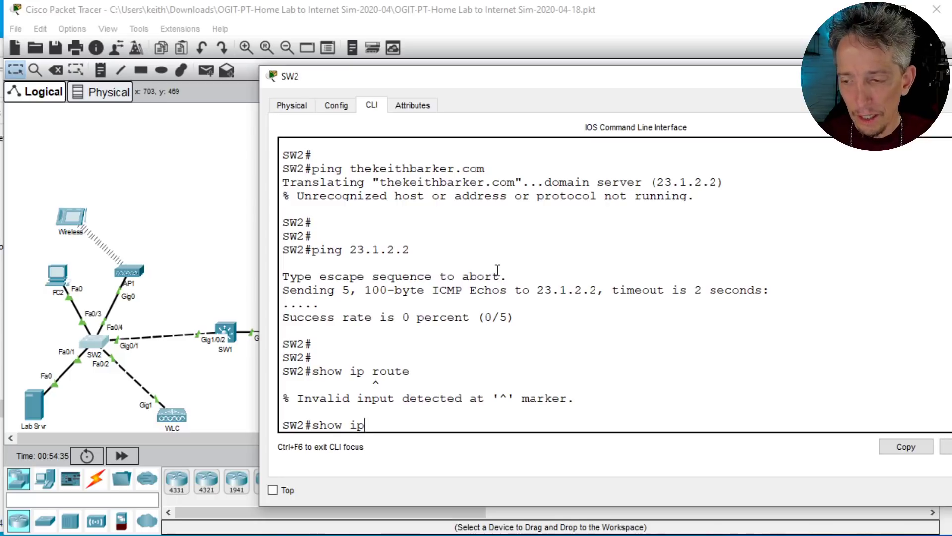
{"action": "key", "text": "BackSpace"}
{"action": "key", "text": "BackSpace"}
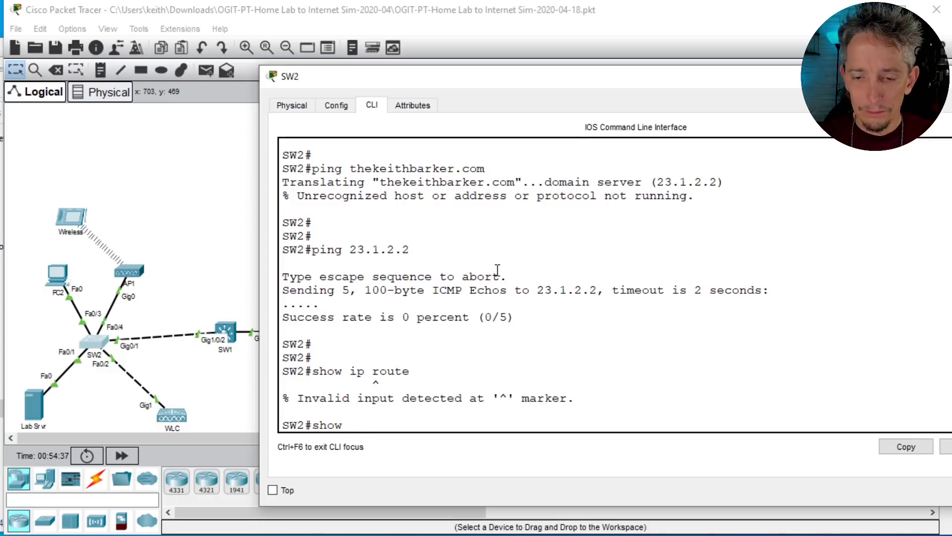
{"action": "type", "text": "ip ?"}
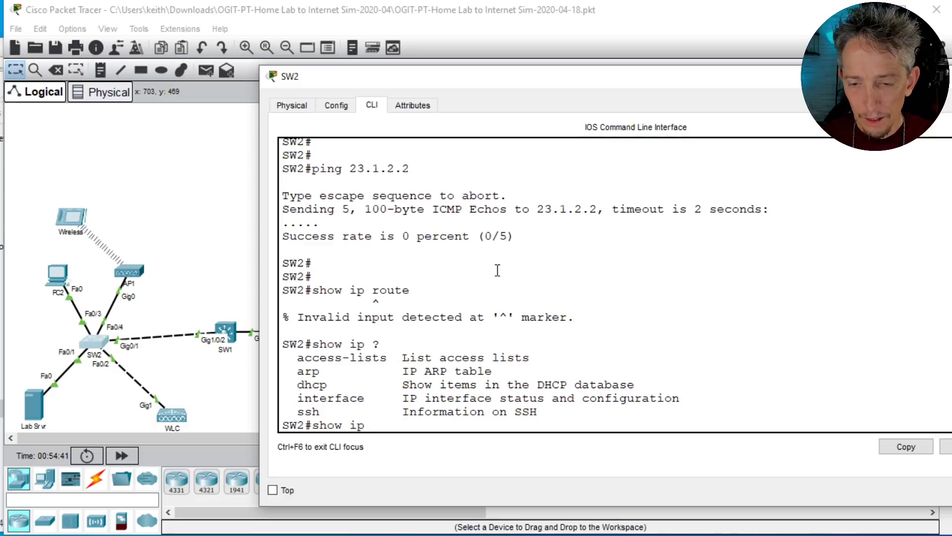
Step: Retry the show ip route command on SW2
{"action": "key", "text": "BackSpace"}
{"action": "key", "text": "BackSpace"}
{"action": "key", "text": "BackSpace"}
{"action": "key", "text": "BackSpace"}
{"action": "key", "text": "BackSpace"}
{"action": "key", "text": "BackSpace"}
{"action": "key", "text": "BackSpace"}
{"action": "key", "text": "BackSpace"}
{"action": "type", "text": "show ip route"}
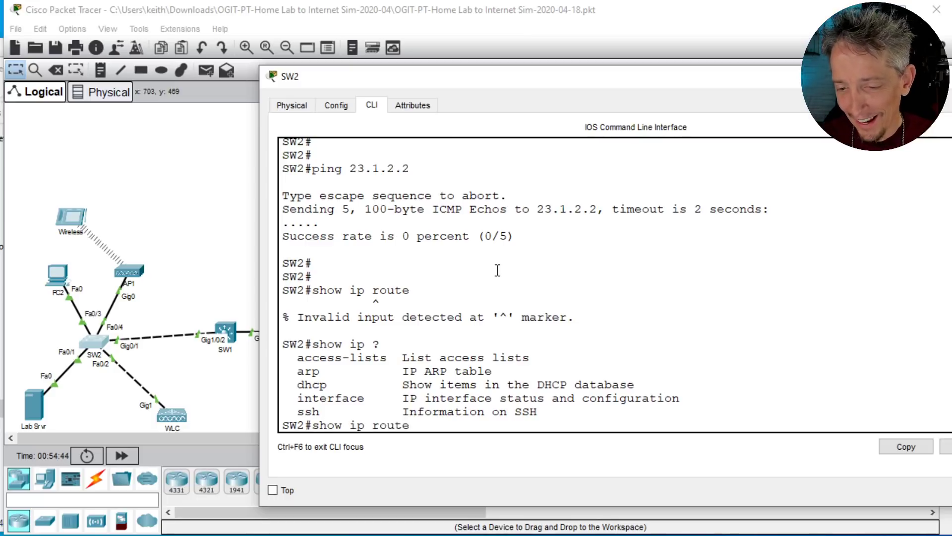
{"action": "key", "text": "Return"}
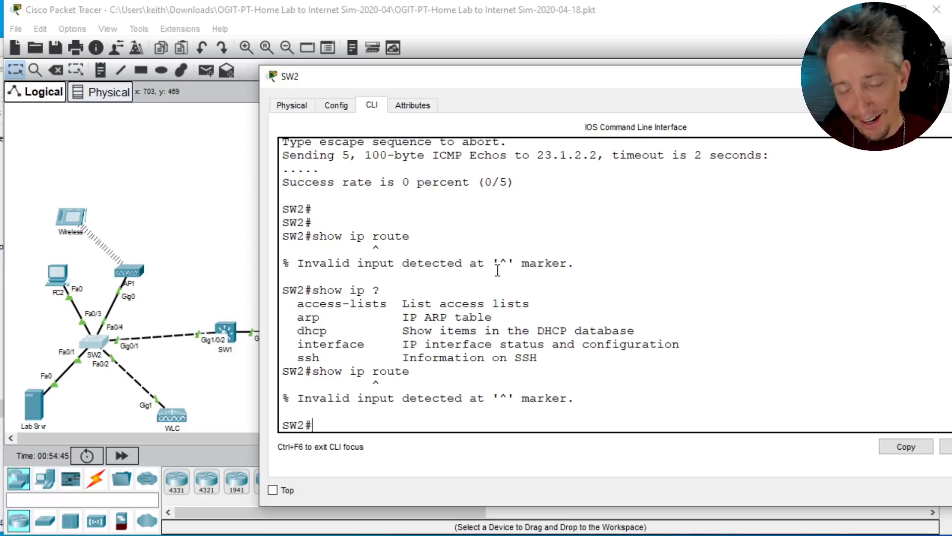
Step: Filter SW2's running configuration for its gateway setting with show run | inc gate
{"action": "type", "text": "show ip route"}
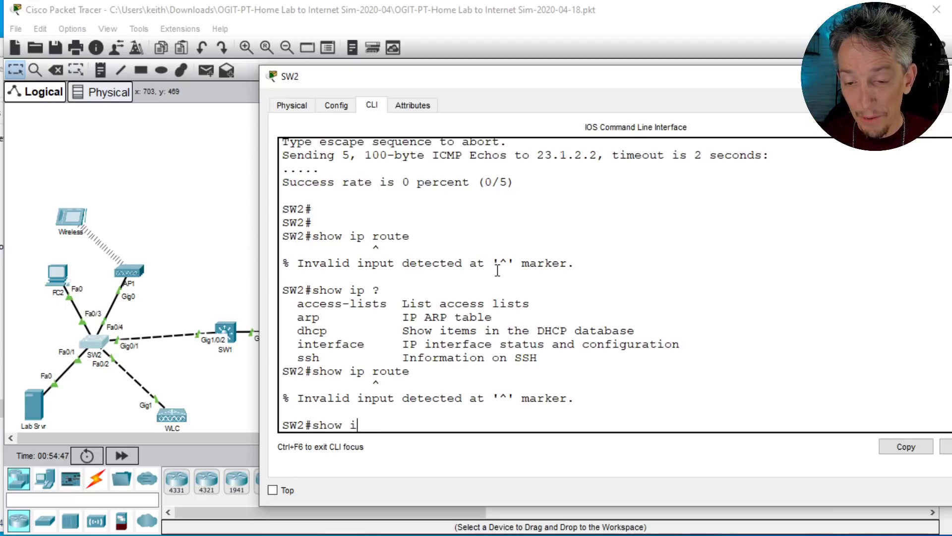
{"action": "key", "text": "BackSpace"}
{"action": "key", "text": "BackSpace"}
{"action": "key", "text": "BackSpace"}
{"action": "key", "text": "BackSpace"}
{"action": "key", "text": "BackSpace"}
{"action": "key", "text": "BackSpace"}
{"action": "key", "text": "BackSpace"}
{"action": "key", "text": "BackSpace"}
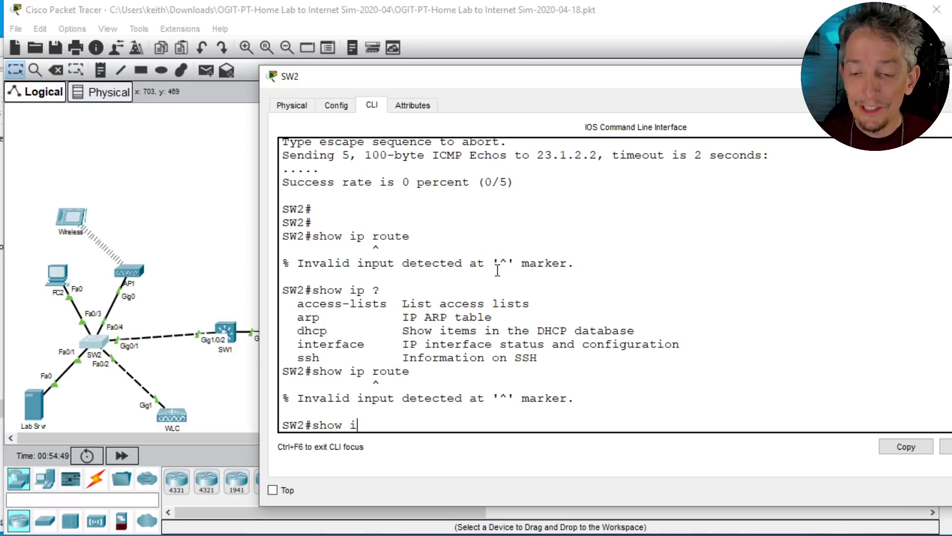
{"action": "type", "text": "run "}
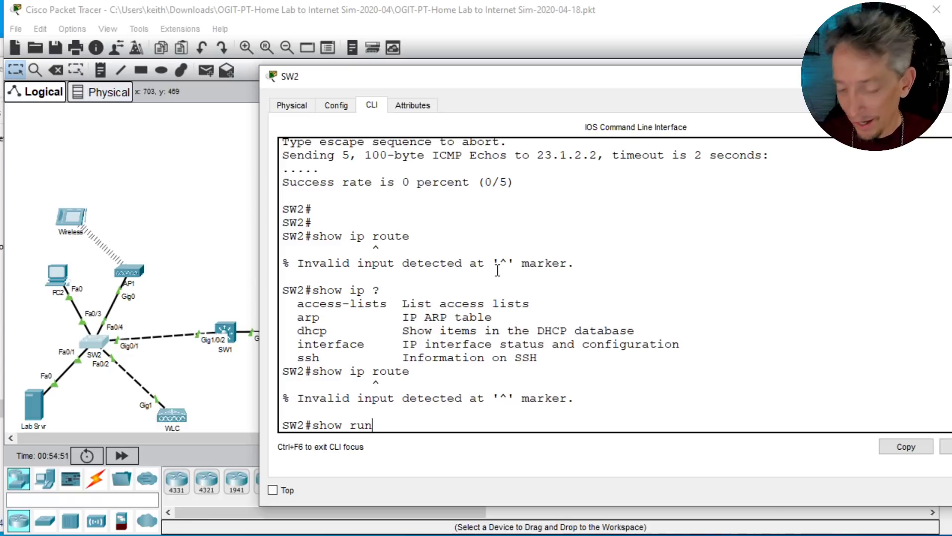
{"action": "type", "text": "| inc"}
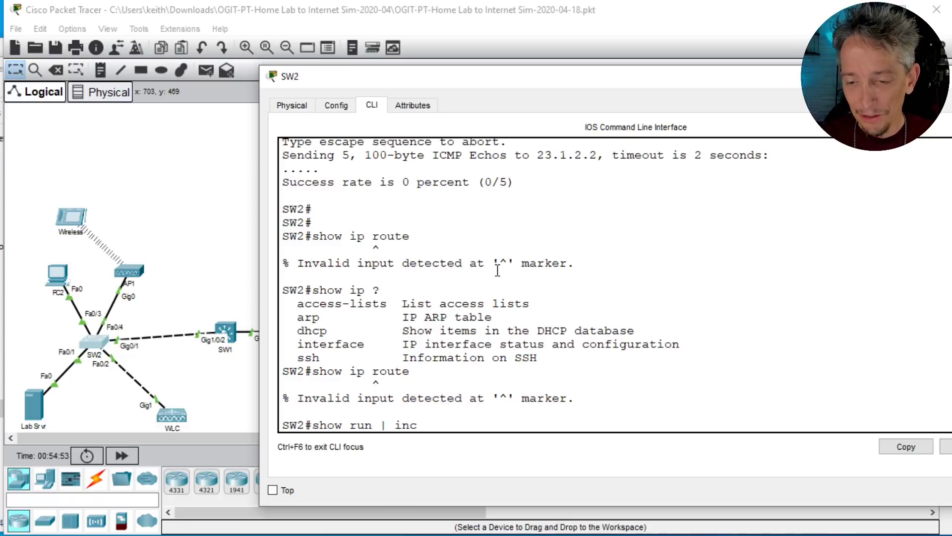
{"action": "type", "text": " gate"}
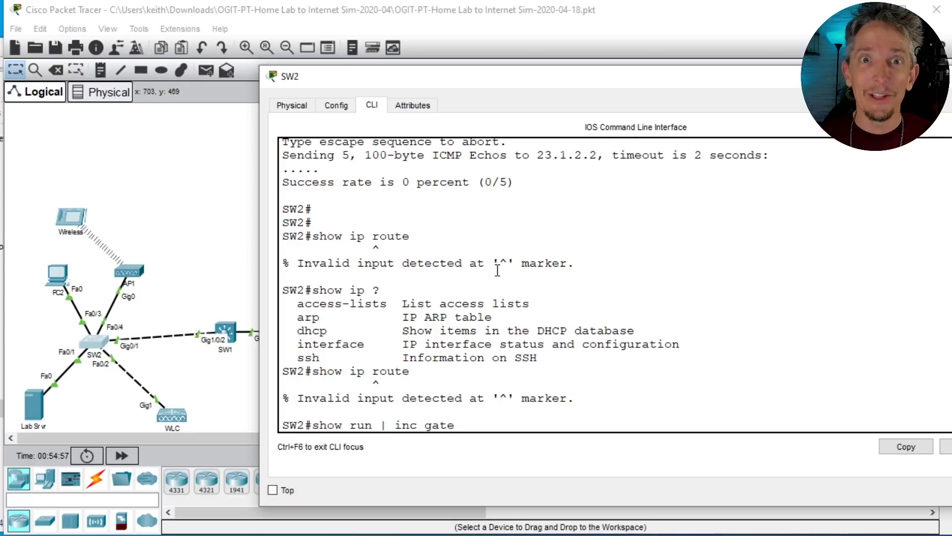
{"action": "key", "text": "Return"}
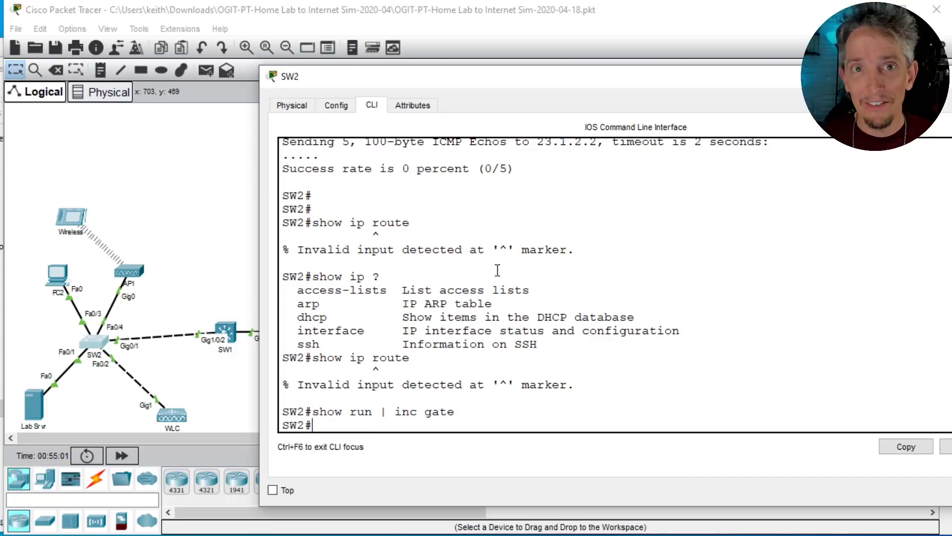
Step: Set SW2's default gateway to 172.16.1.11 with ip default-gateway in global configuration mode, and leave configuration mode
{"action": "type", "text": "conf t"}
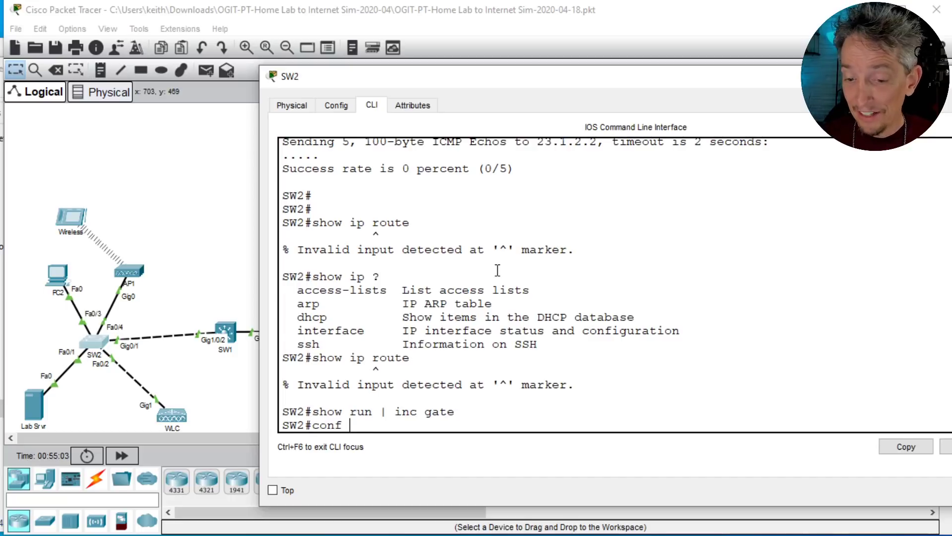
{"action": "key", "text": "Return"}
{"action": "type", "text": "ip def"}
{"action": "key", "text": "Tab"}
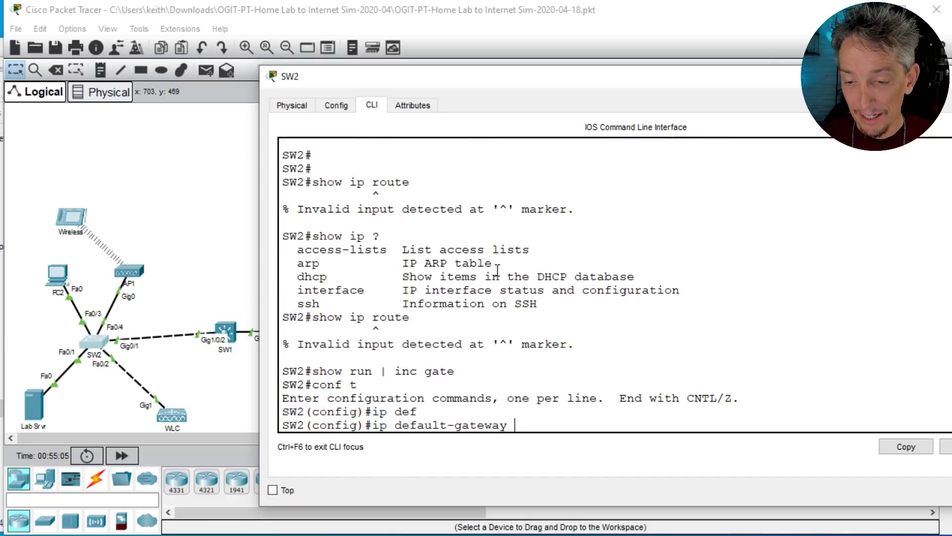
{"action": "type", "text": "1720"}
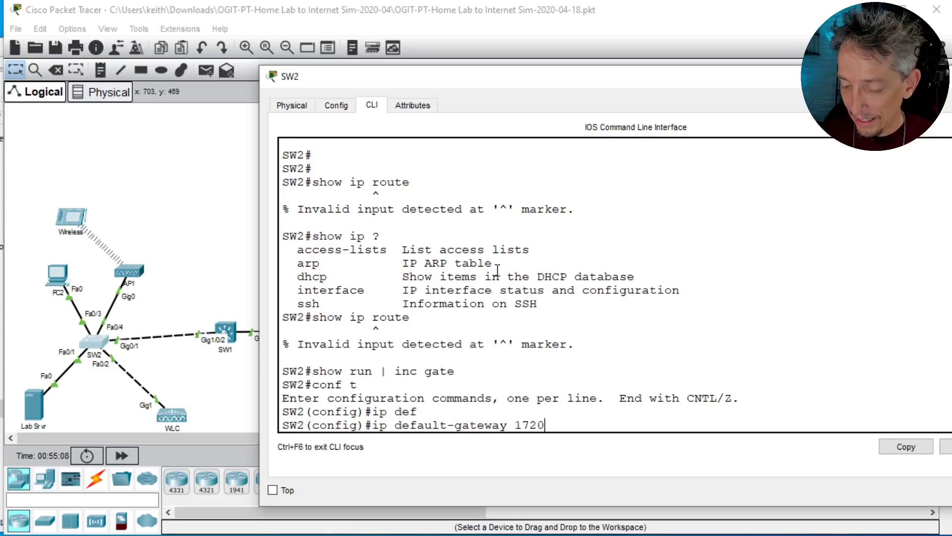
{"action": "key", "text": "BackSpace"}
{"action": "type", "text": ".16."}
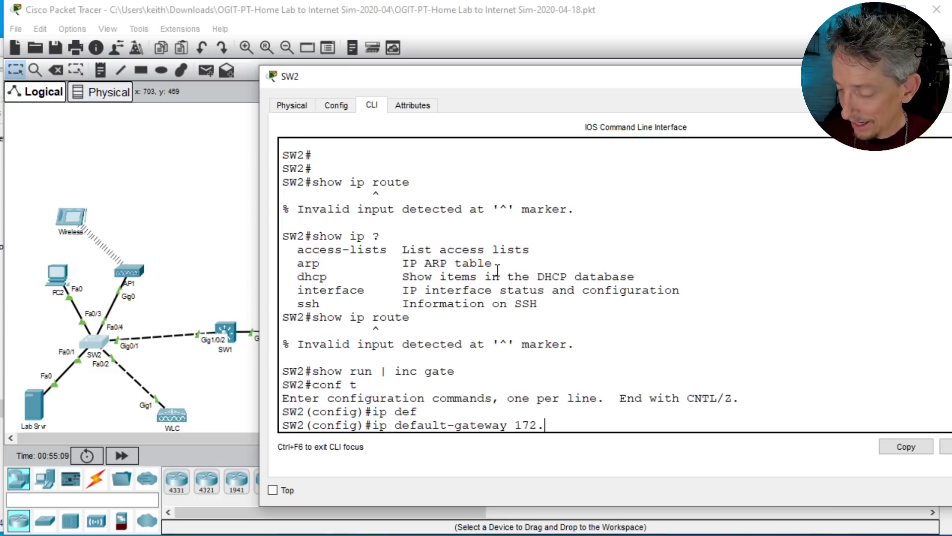
{"action": "key", "text": "Return"}
{"action": "key", "text": "Up"}
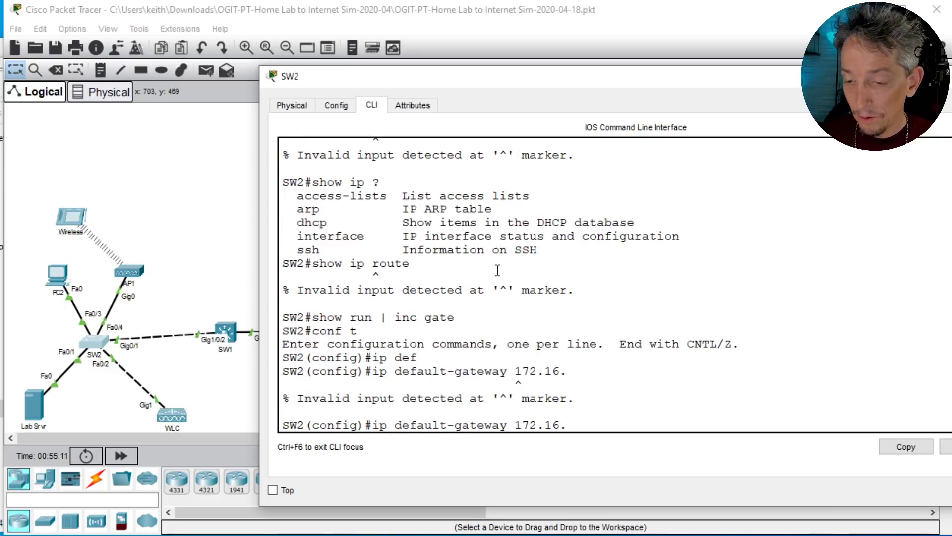
{"action": "type", "text": "1.11"}
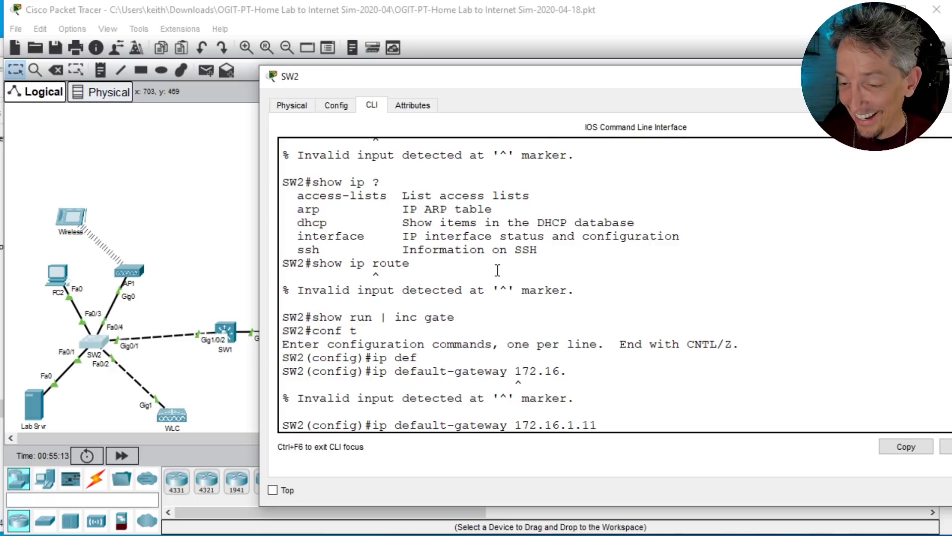
{"action": "key", "text": "Return"}
{"action": "type", "text": "end"}
{"action": "key", "text": "Return"}
Step: Check the new default gateway entry on SW2 by rerunning show run | inc gate
{"action": "key", "text": "Up"}
{"action": "key", "text": "Up"}
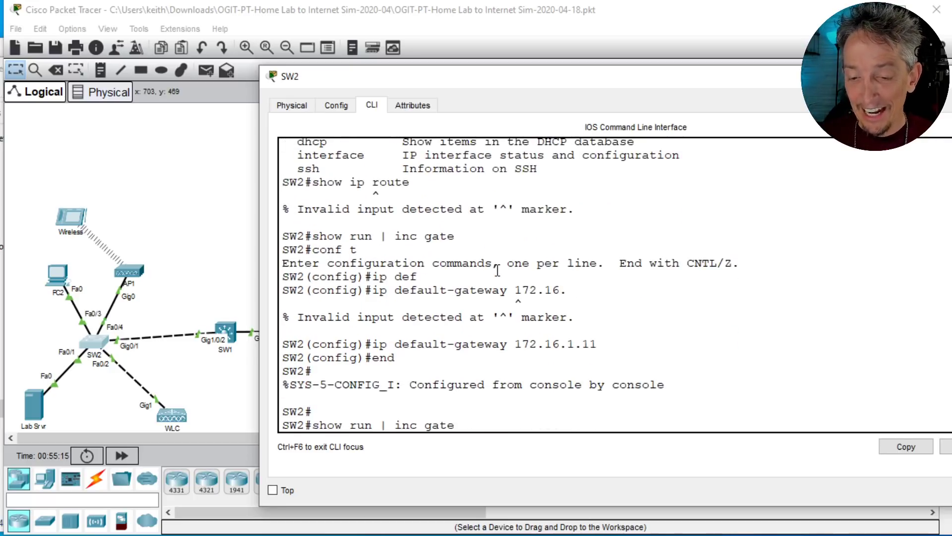
{"action": "key", "text": "Return"}
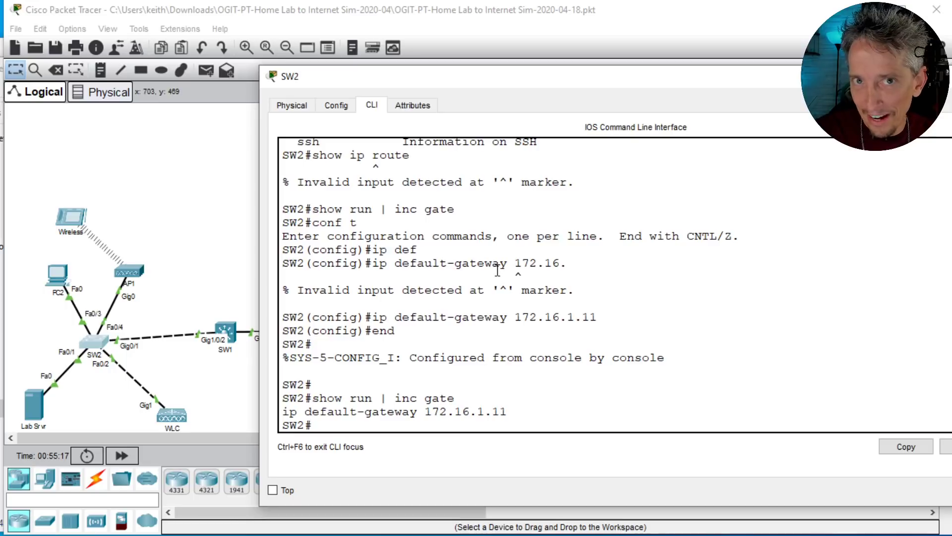
Step: Ping 23.1.2.2 from SW2 again with the default gateway configured
{"action": "type", "text": "ping"}
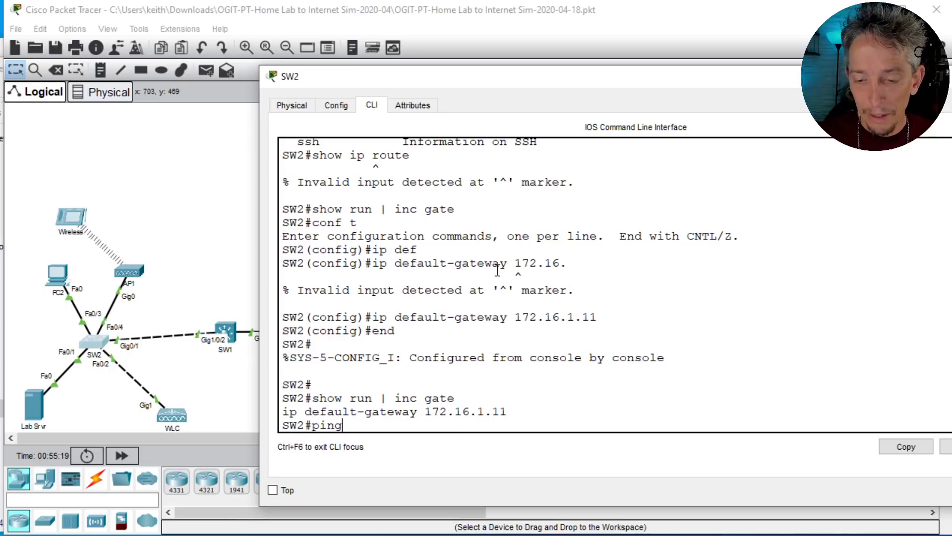
{"action": "type", "text": " 23.1.2.2"}
{"action": "key", "text": "Return"}
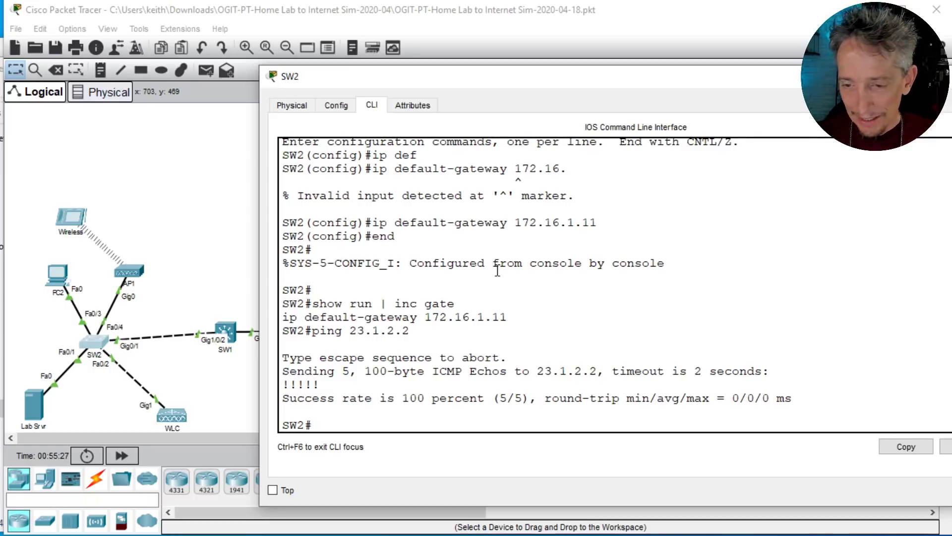
Step: Ping thekeithbarker.com by name from SW2 and return to the topology workspace
{"action": "type", "text": "ping"}
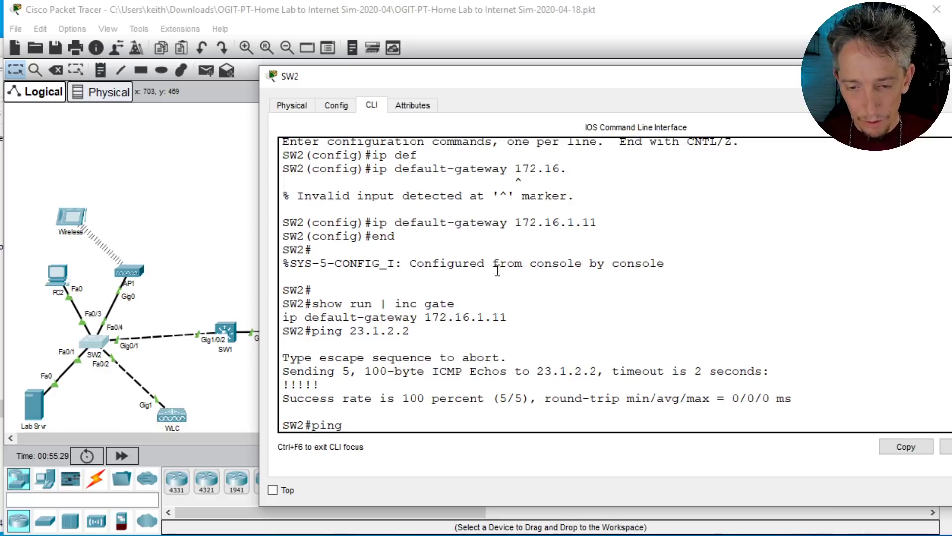
{"action": "type", "text": " thekeithbarker"}
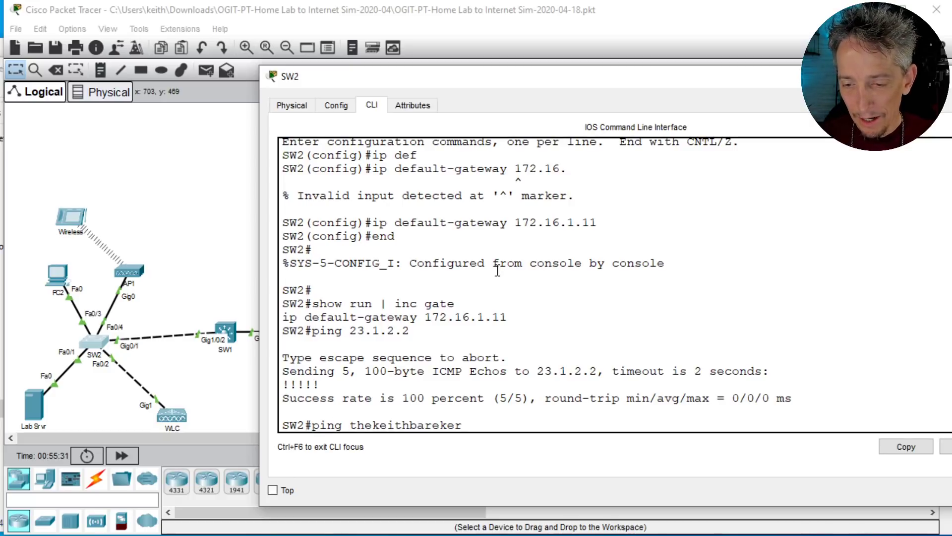
{"action": "key", "text": "BackSpace"}
{"action": "key", "text": "BackSpace"}
{"action": "key", "text": "BackSpace"}
{"action": "type", "text": "ker.com"}
{"action": "key", "text": "Return"}
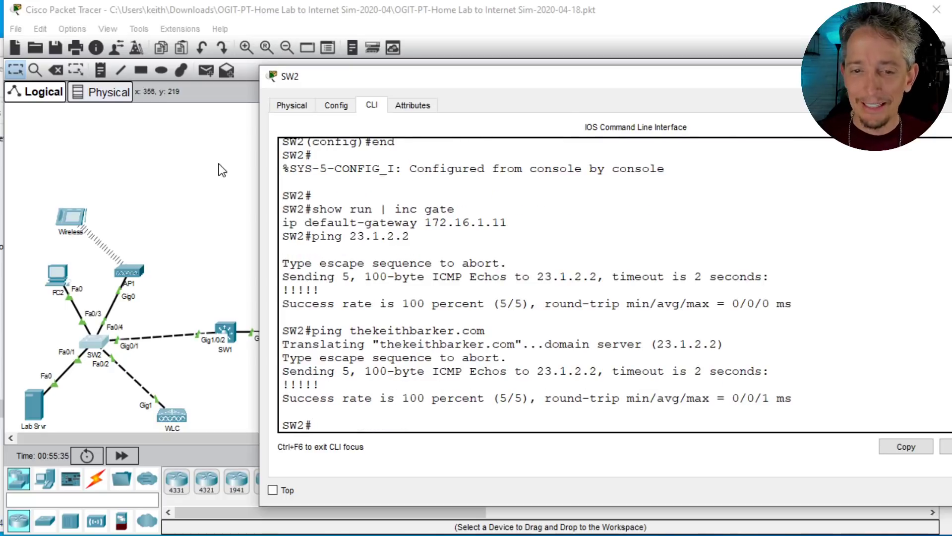
{"action": "left_click", "coordinate": [159, 187]}
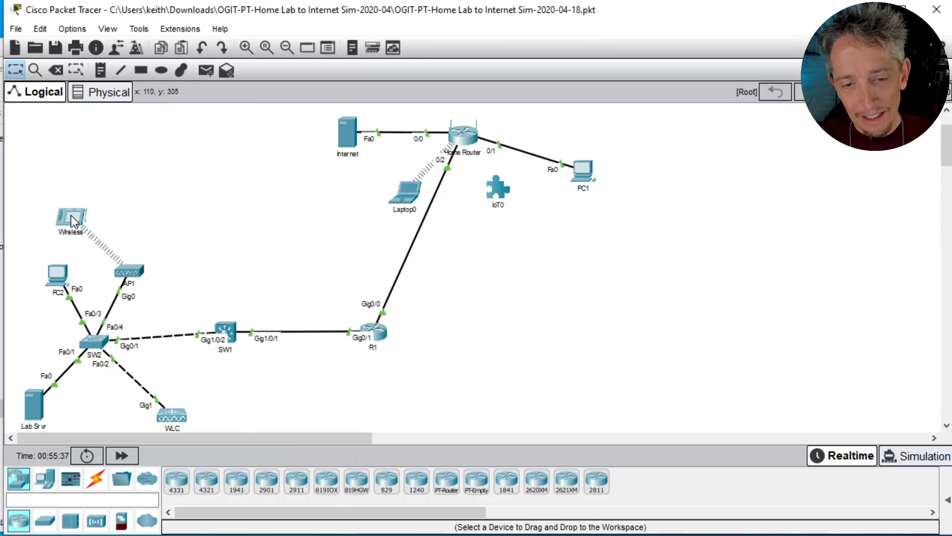